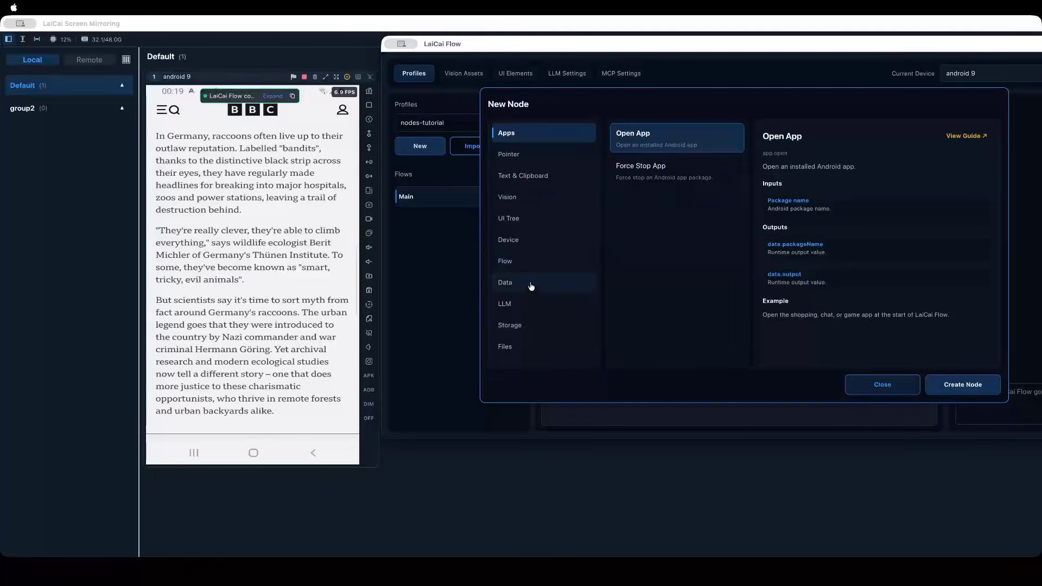
Step: Examine the descriptions, inputs and outputs of the Text Analyze and Image Analyze nodes in the LLM category, then close the node list
click(536, 306)
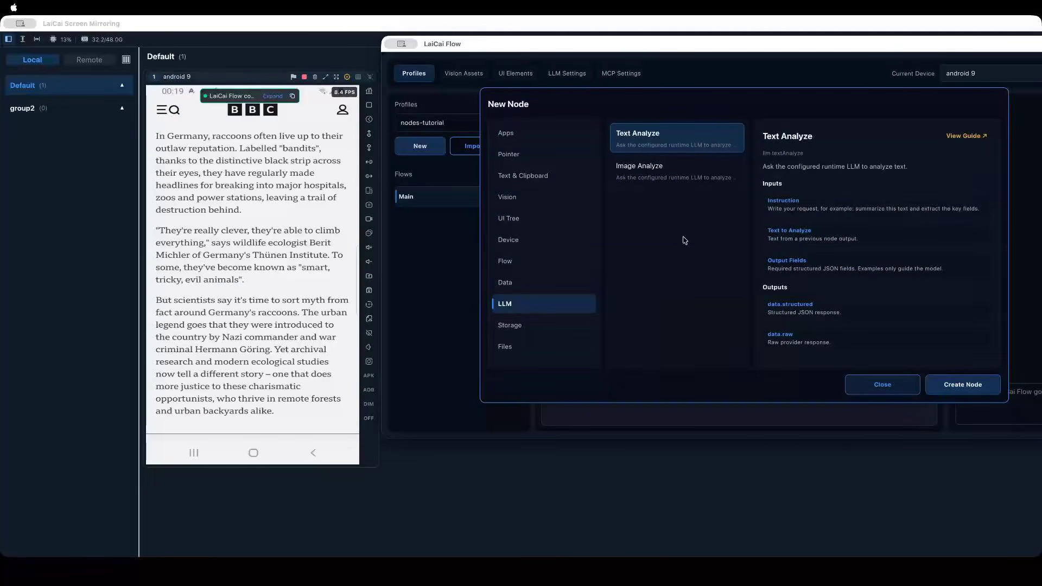
click(670, 172)
click(668, 136)
click(658, 168)
click(655, 144)
click(657, 165)
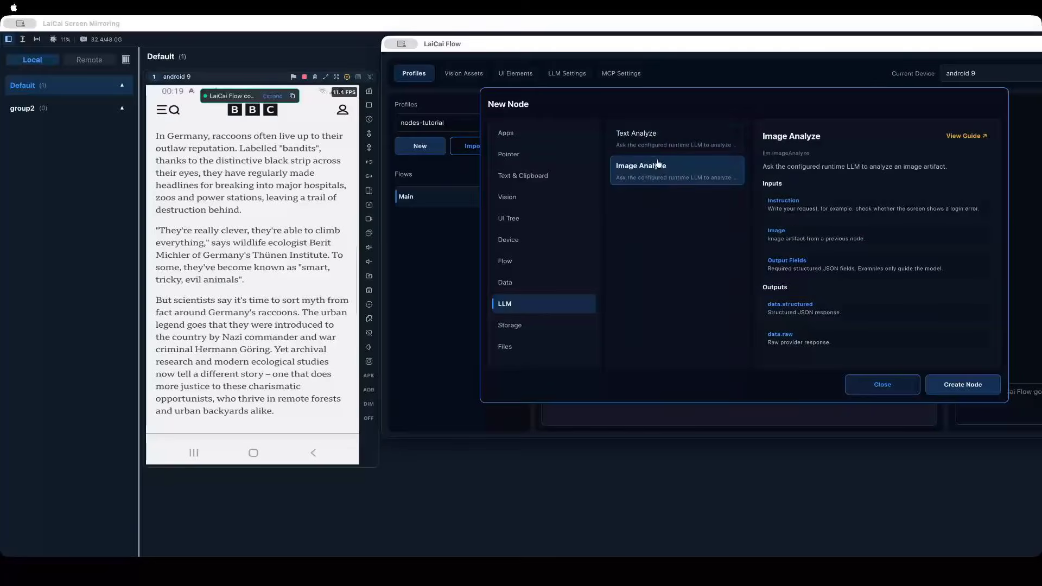
click(655, 143)
click(654, 170)
click(656, 143)
click(657, 169)
click(656, 143)
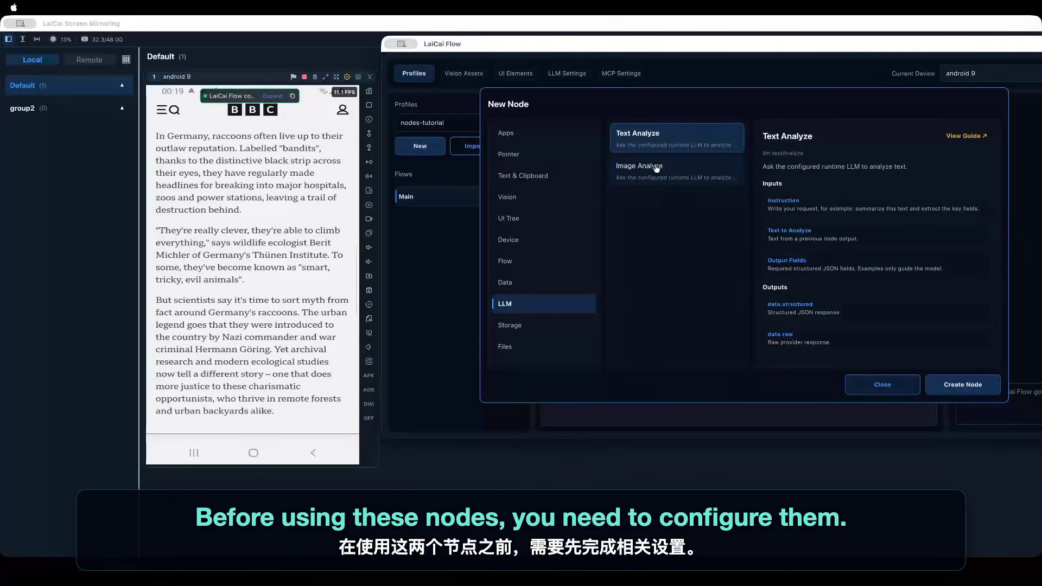
click(656, 168)
click(654, 143)
click(650, 171)
click(653, 143)
click(649, 173)
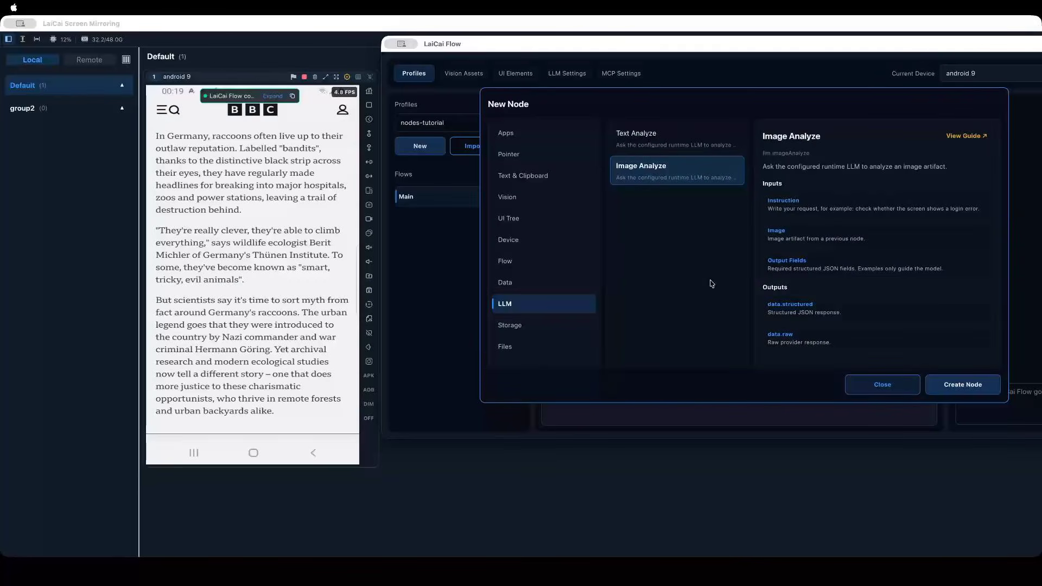
click(653, 144)
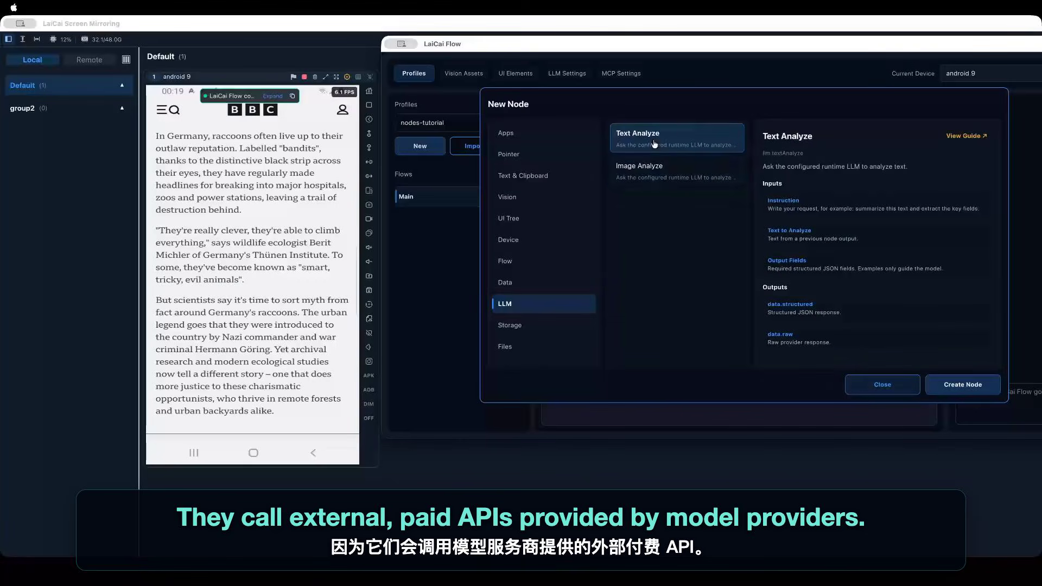
click(662, 167)
click(658, 144)
click(659, 167)
click(658, 143)
click(662, 167)
click(660, 143)
click(663, 167)
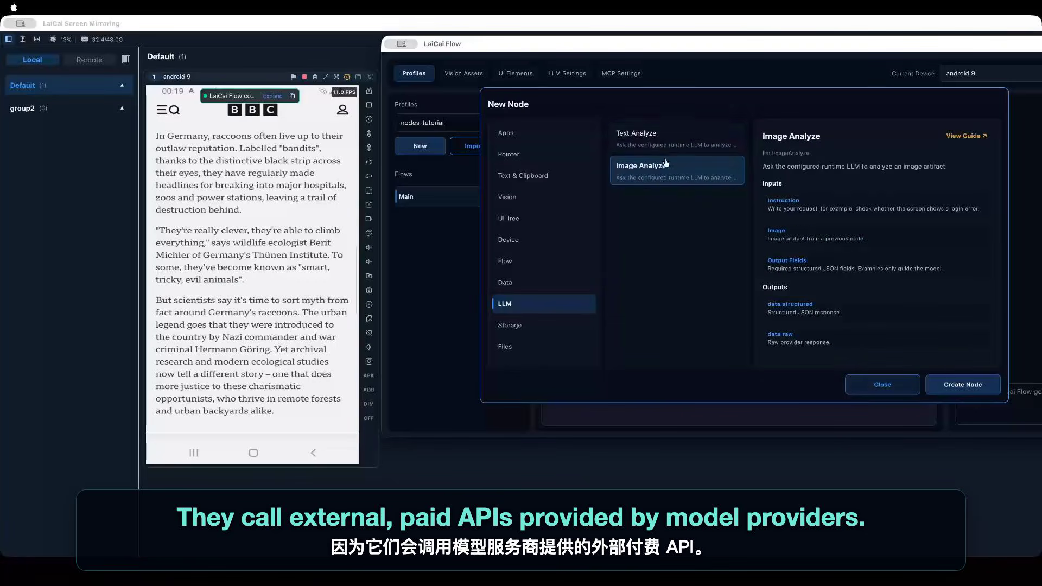
click(660, 143)
click(666, 157)
click(666, 151)
click(662, 167)
click(658, 144)
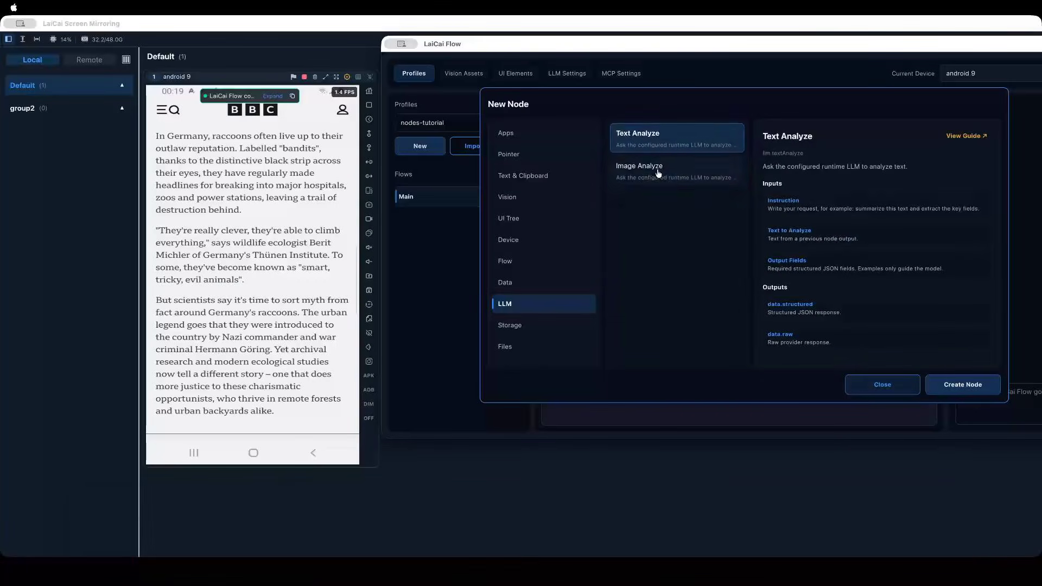
click(661, 167)
click(658, 145)
click(660, 163)
click(658, 144)
click(661, 171)
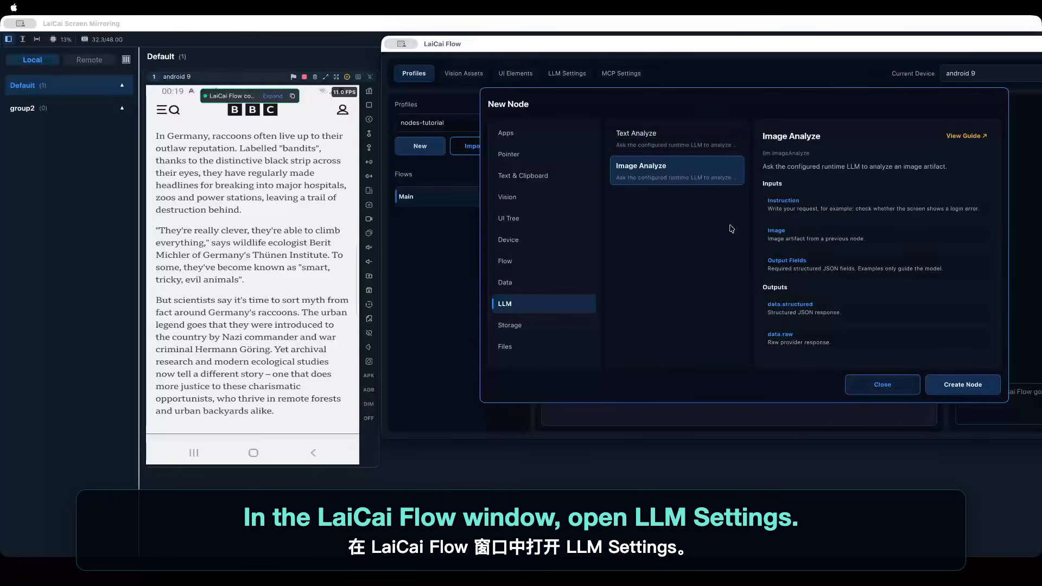
click(890, 385)
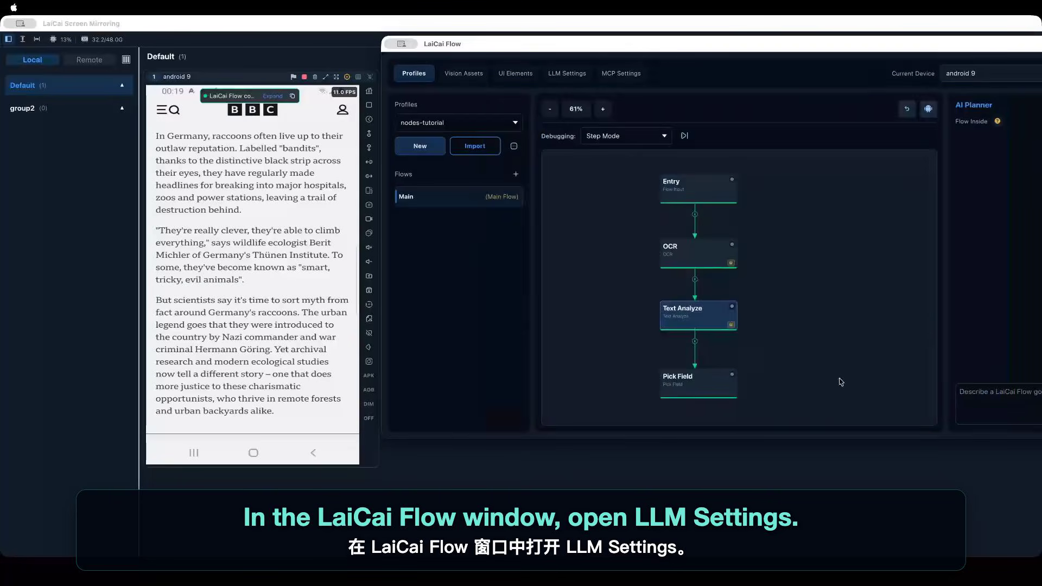
Step: Show the LLM settings in full and review the provider and model options for the Text Analyze node
click(570, 76)
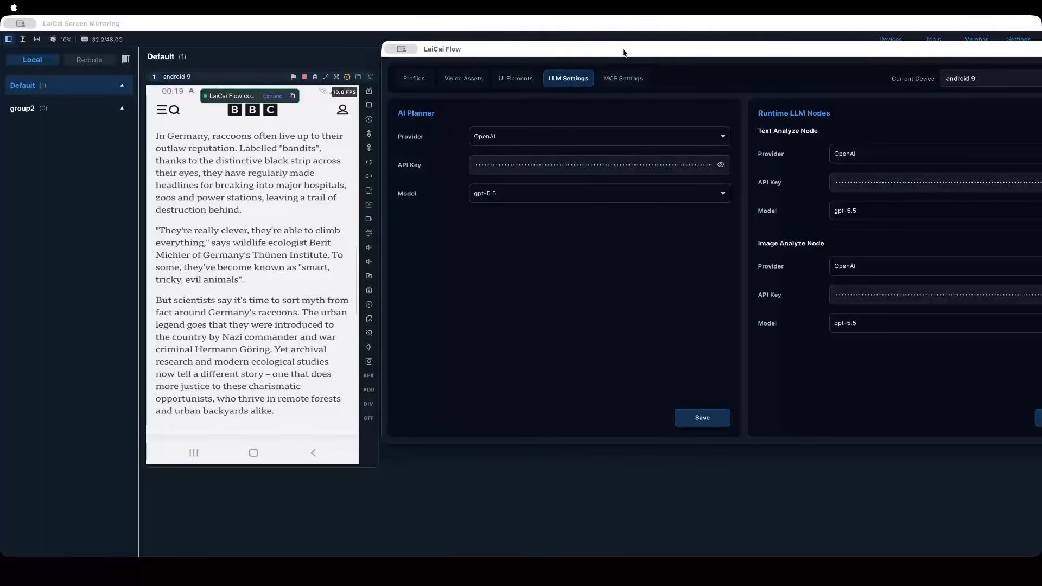
drag(621, 48, 451, 54)
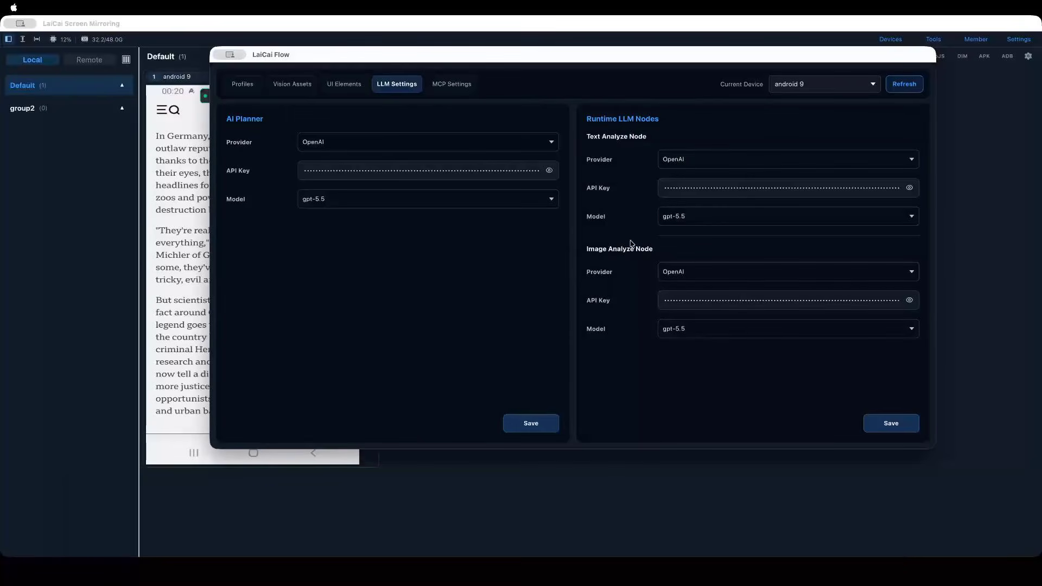
click(702, 162)
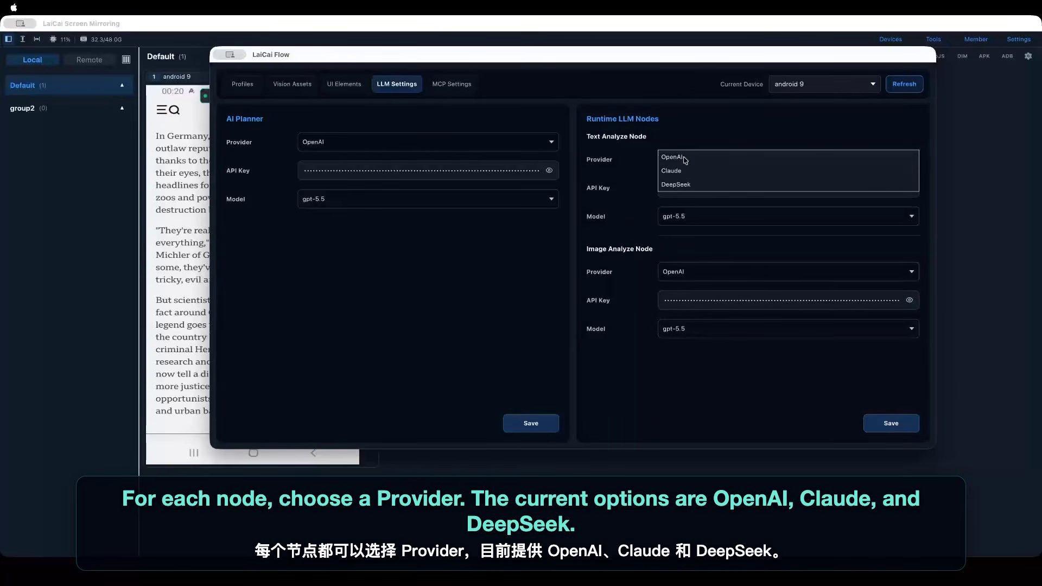
click(685, 158)
click(683, 161)
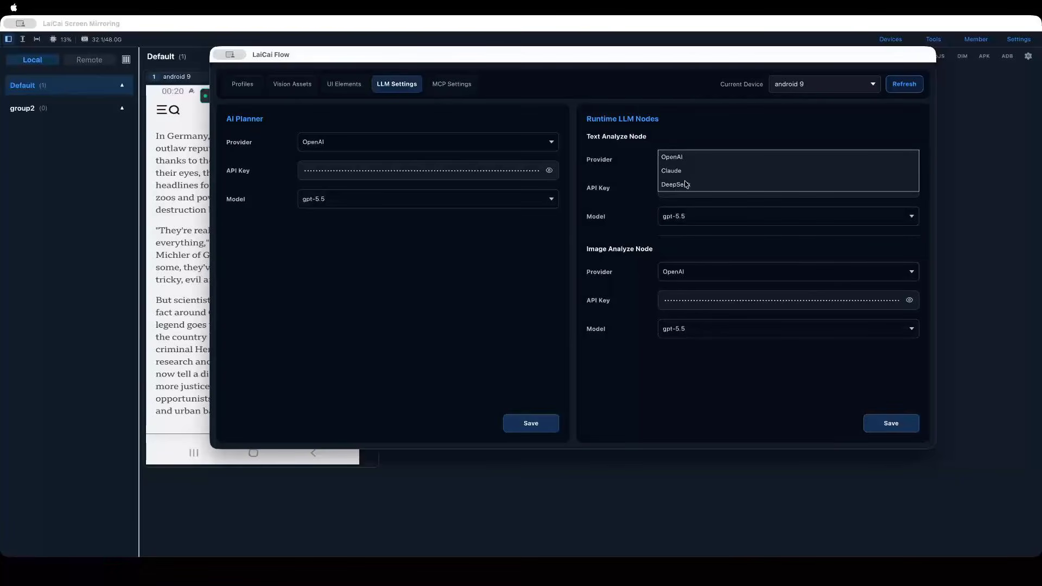
click(688, 252)
click(699, 220)
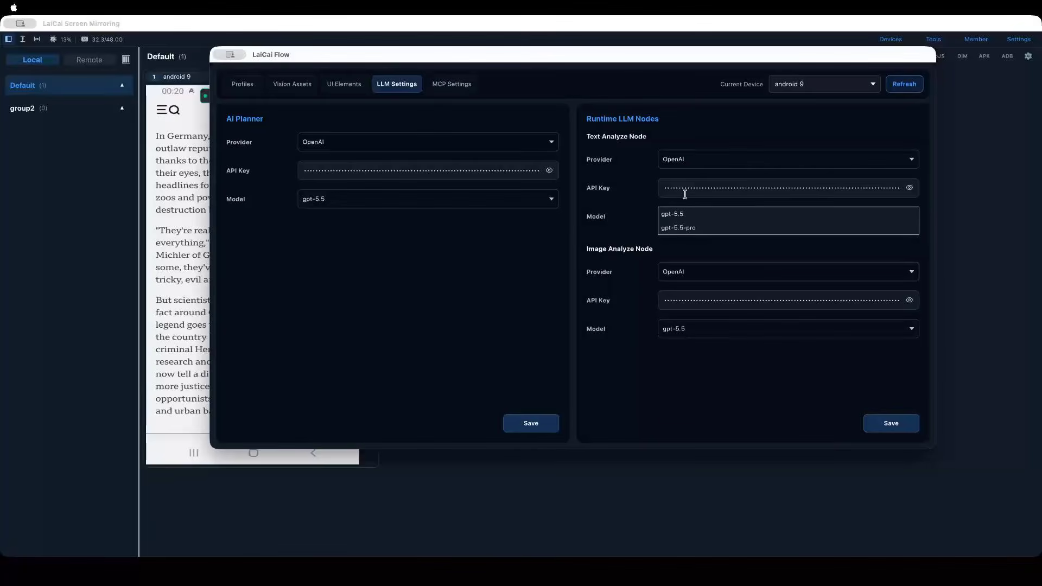
click(696, 251)
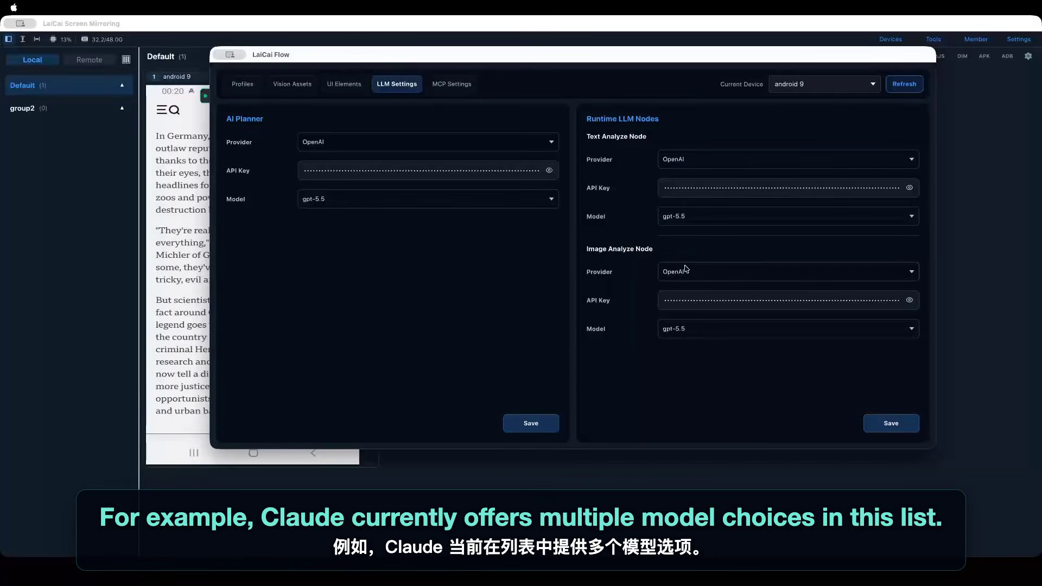
Step: Set the Image Analyze node's provider to Claude and review its available models
click(704, 330)
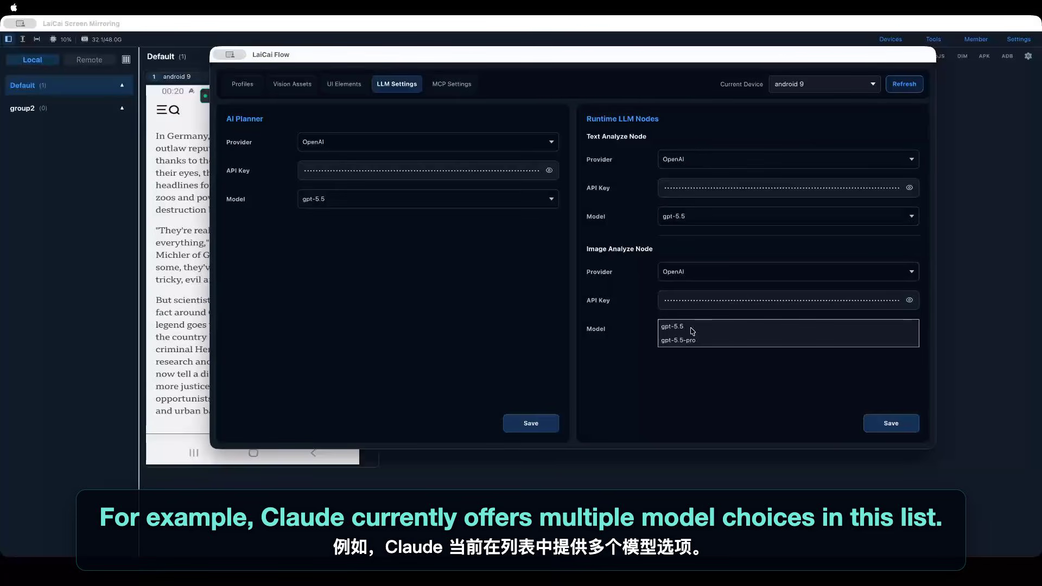
click(688, 254)
click(688, 272)
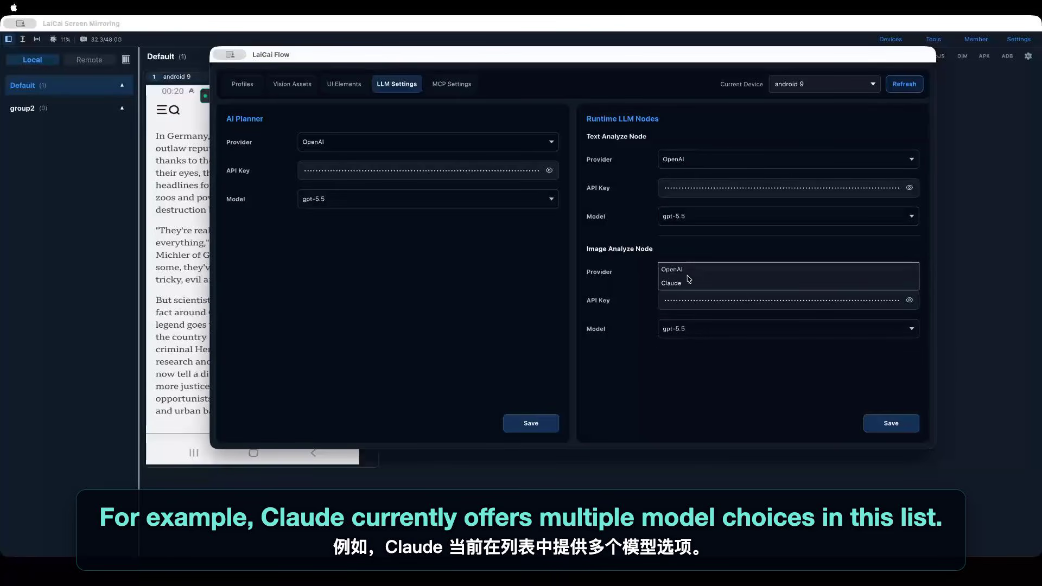
click(684, 283)
click(685, 327)
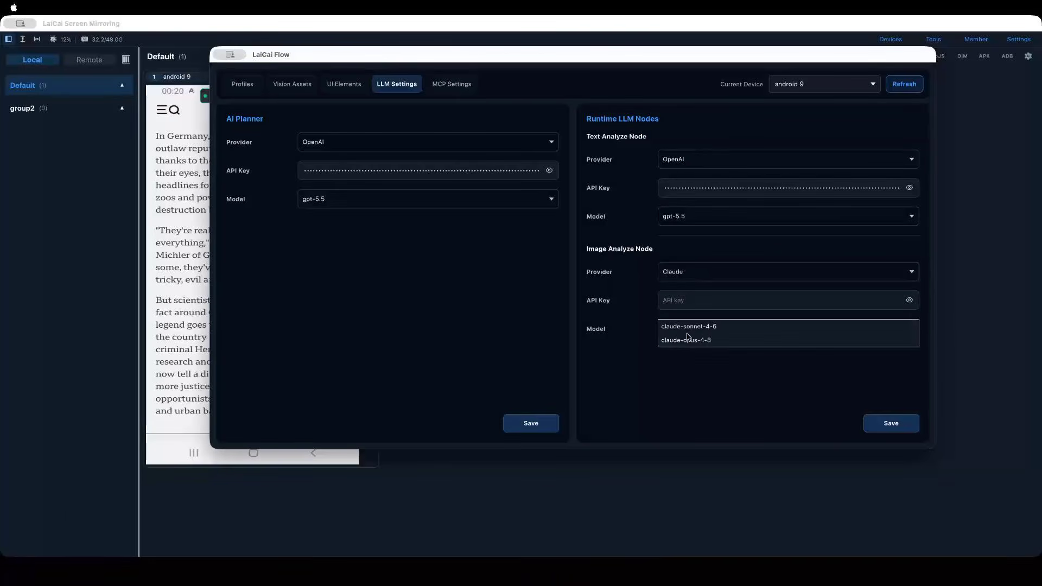
click(698, 366)
Step: Try DeepSeek as the Text Analyze node's provider and check its model options and API key field
click(687, 169)
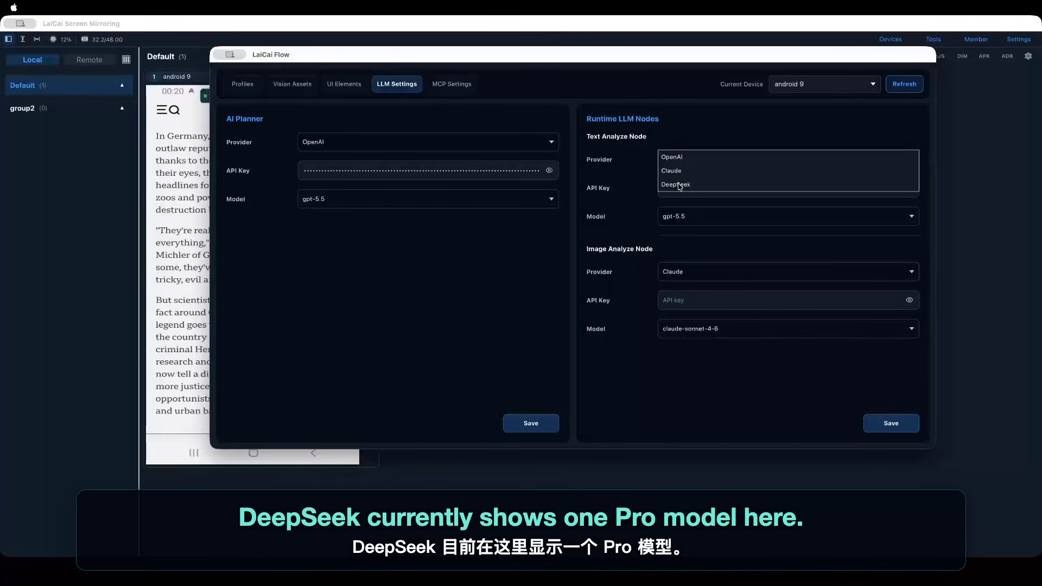
click(678, 184)
click(700, 218)
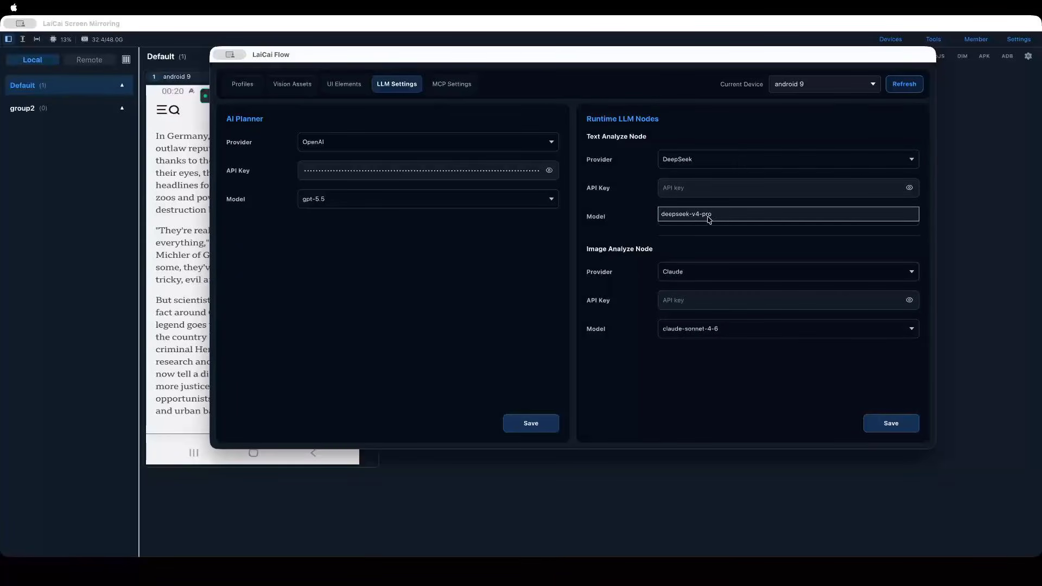
click(677, 189)
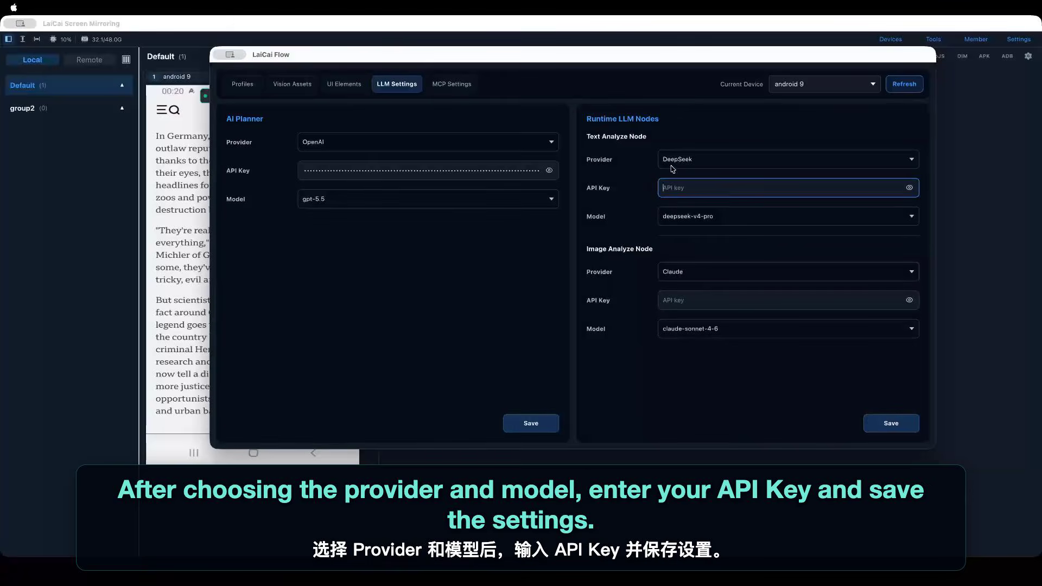
Step: Switch the Text Analyze node's provider back to OpenAI and highlight its stored API key
click(687, 159)
click(675, 123)
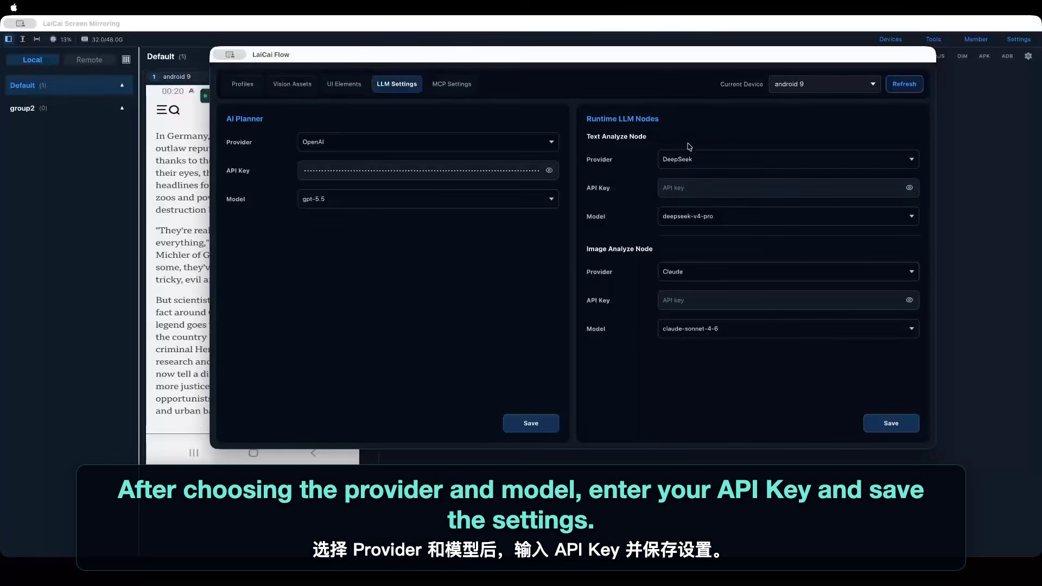
click(682, 160)
click(687, 159)
double_click(689, 187)
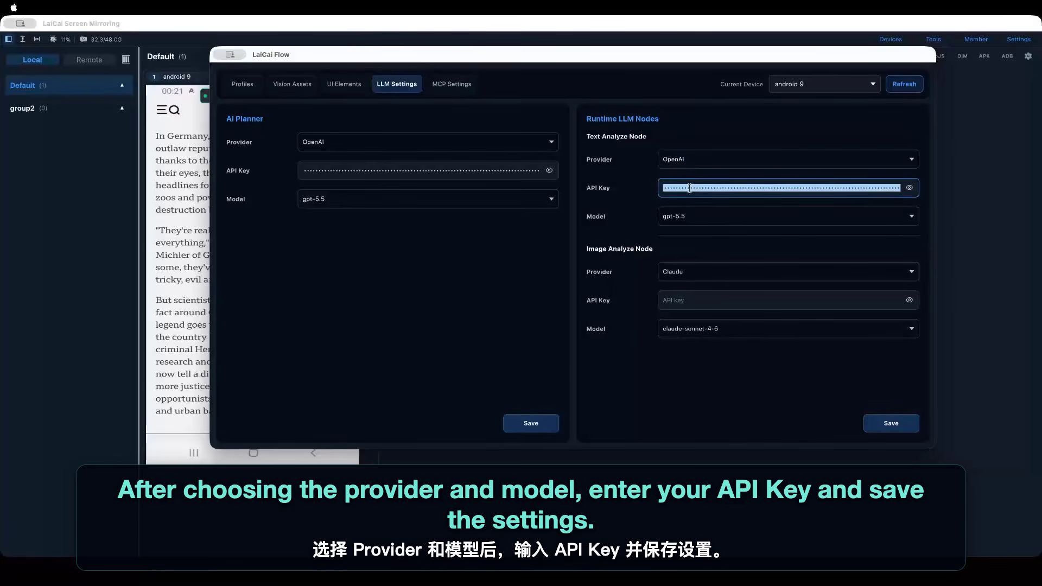
double_click(723, 188)
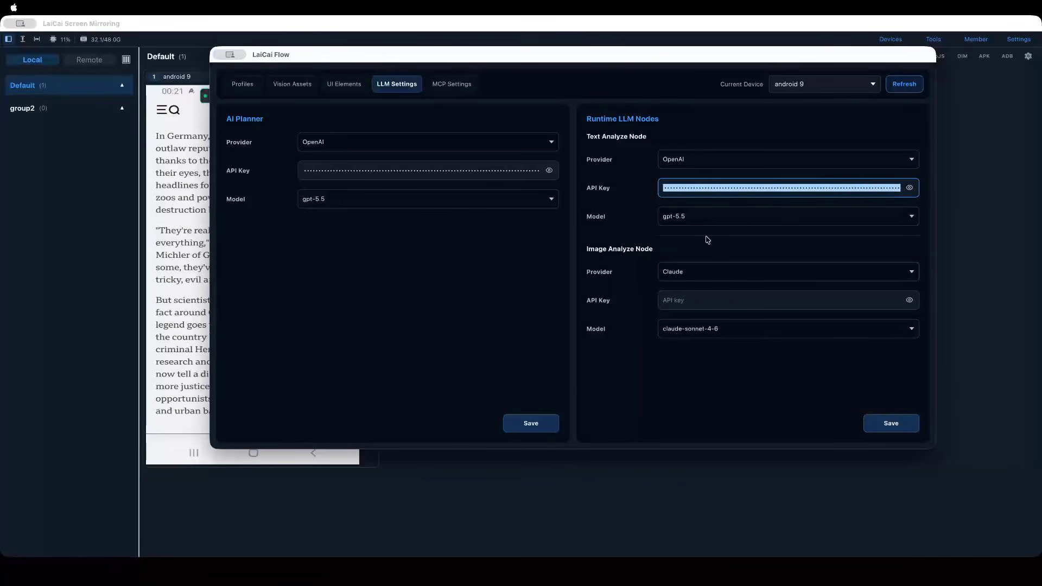
click(688, 188)
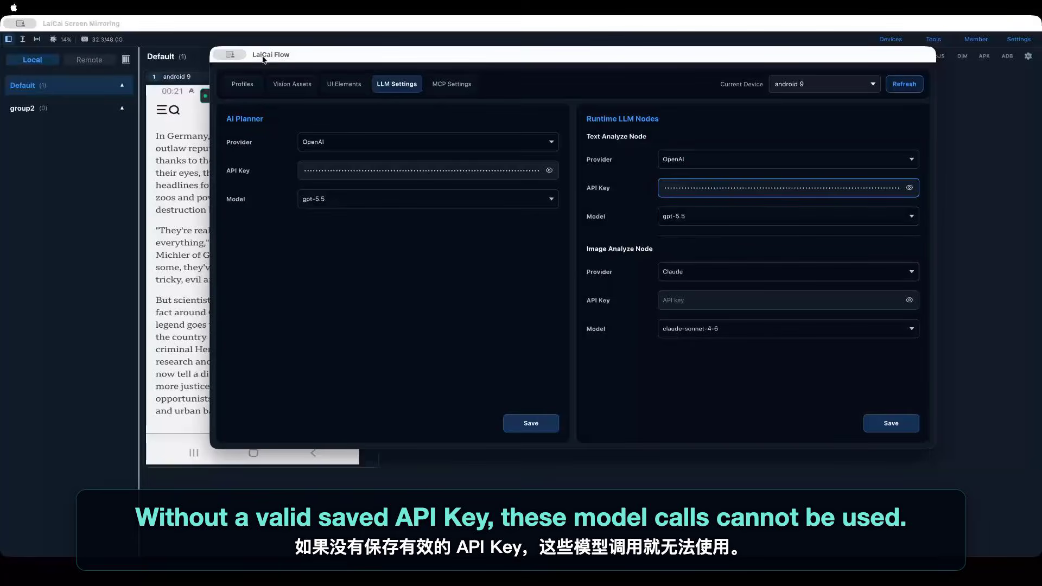
Step: Return to the nodes-tutorial flow and examine the Image Analyze node's description among the LLM nodes without creating it
click(242, 85)
mouse_move(519, 321)
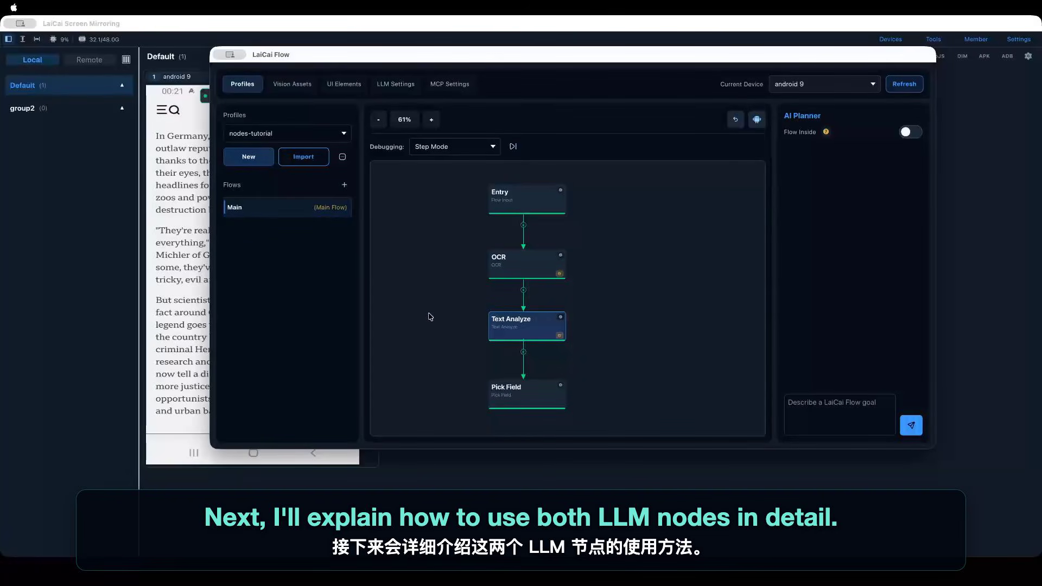
right_click(400, 268)
click(414, 274)
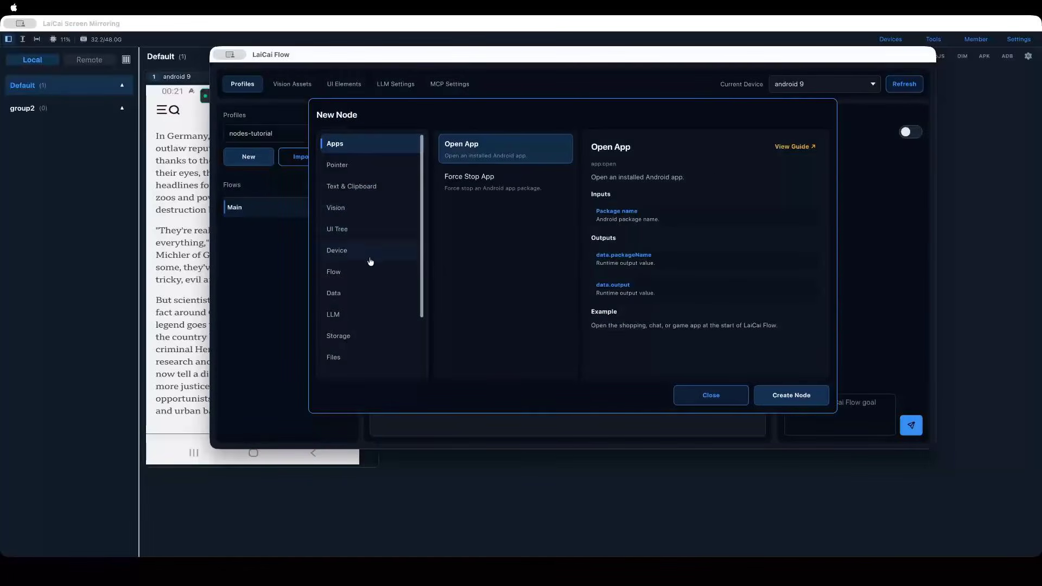
click(371, 315)
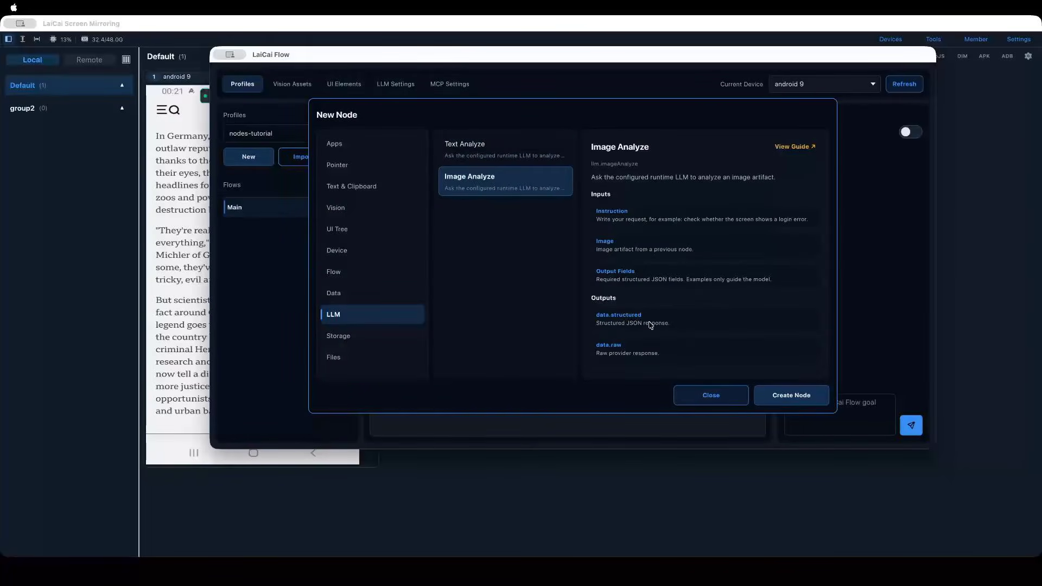
click(712, 395)
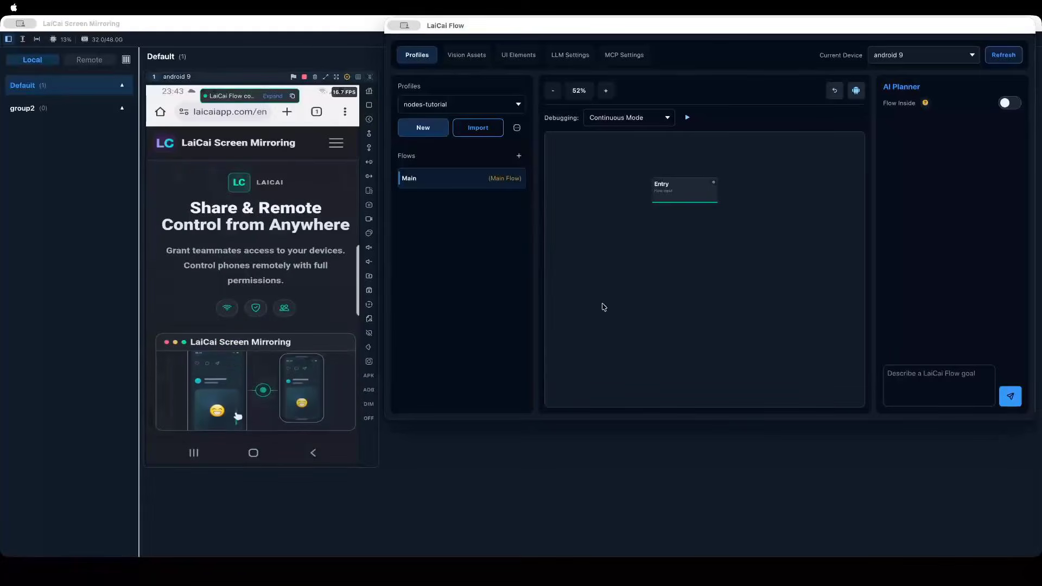
Step: Create an Image Analyze node from the LLM category in the Main flow
right_click(604, 270)
click(608, 275)
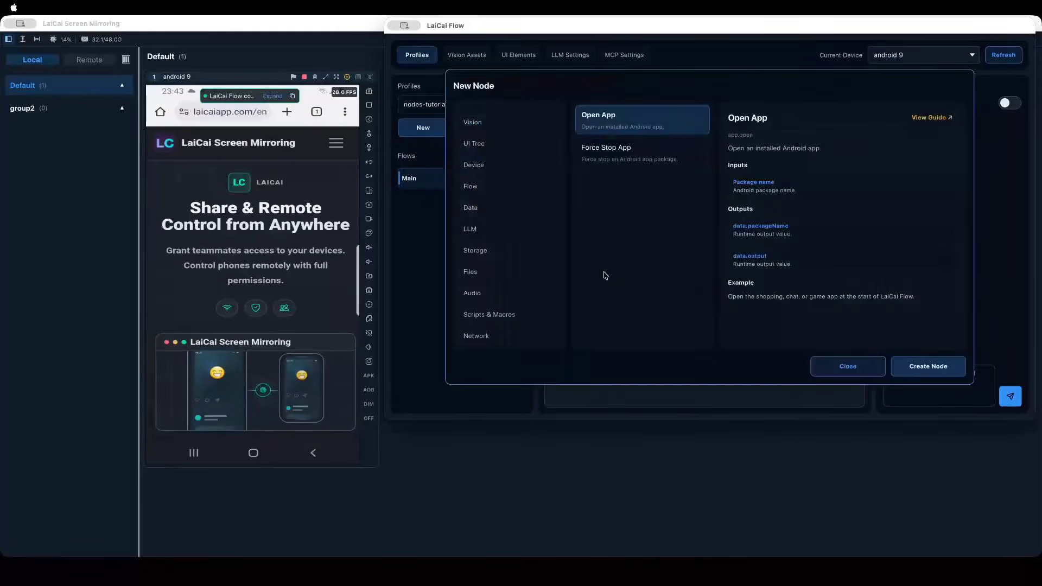
click(498, 238)
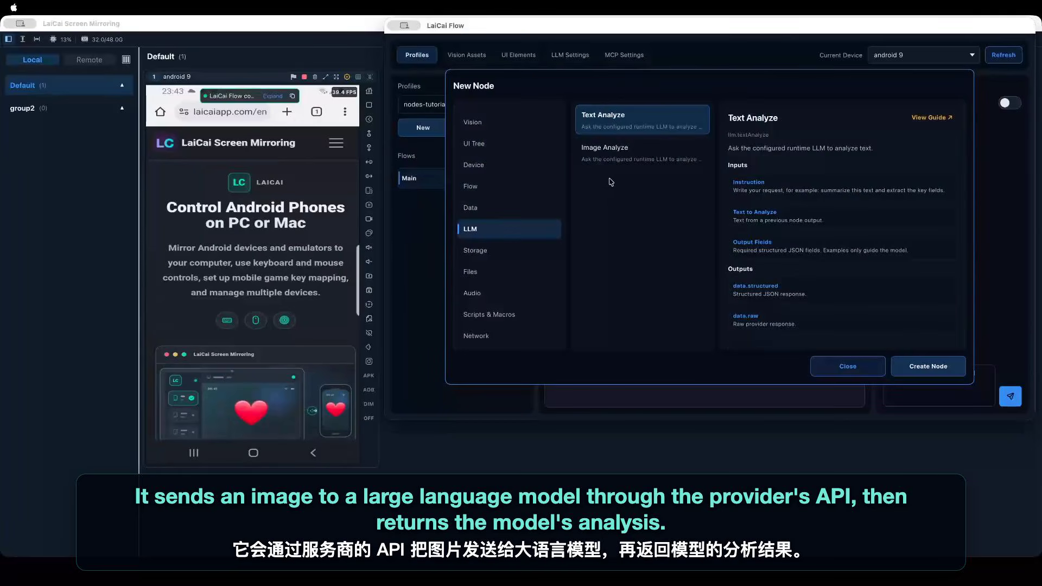
click(612, 155)
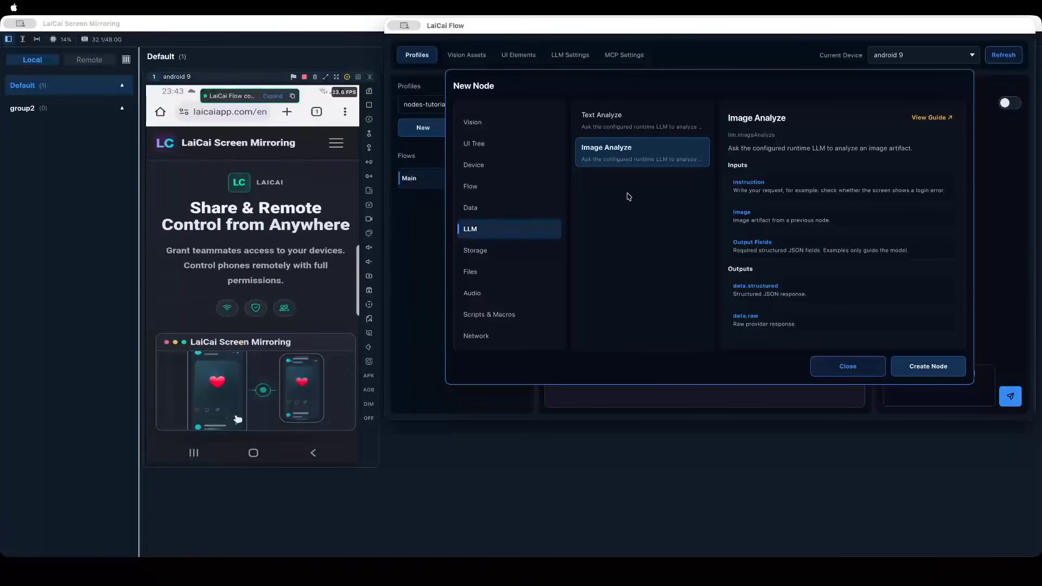
click(510, 236)
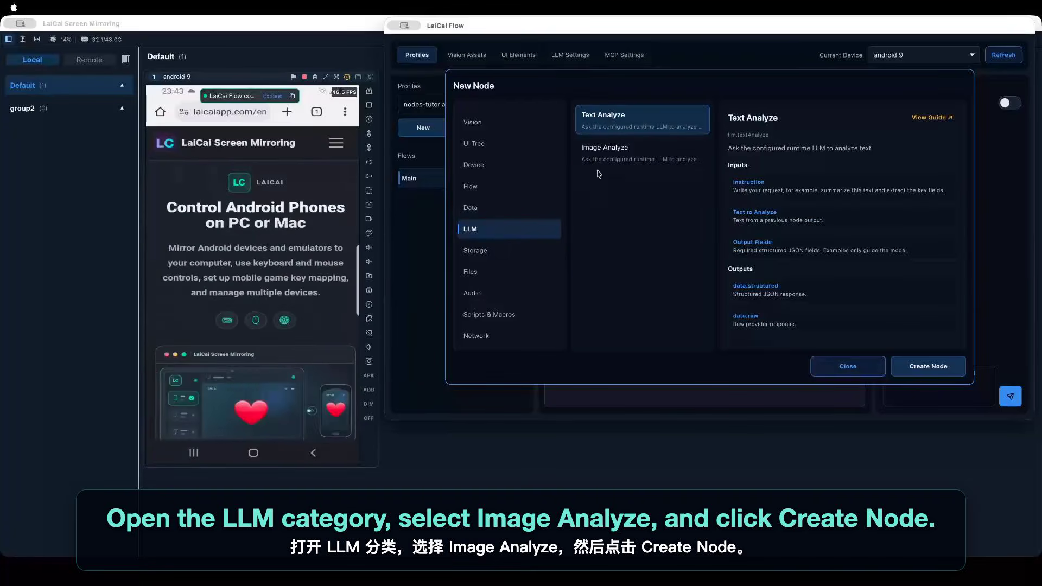
click(625, 163)
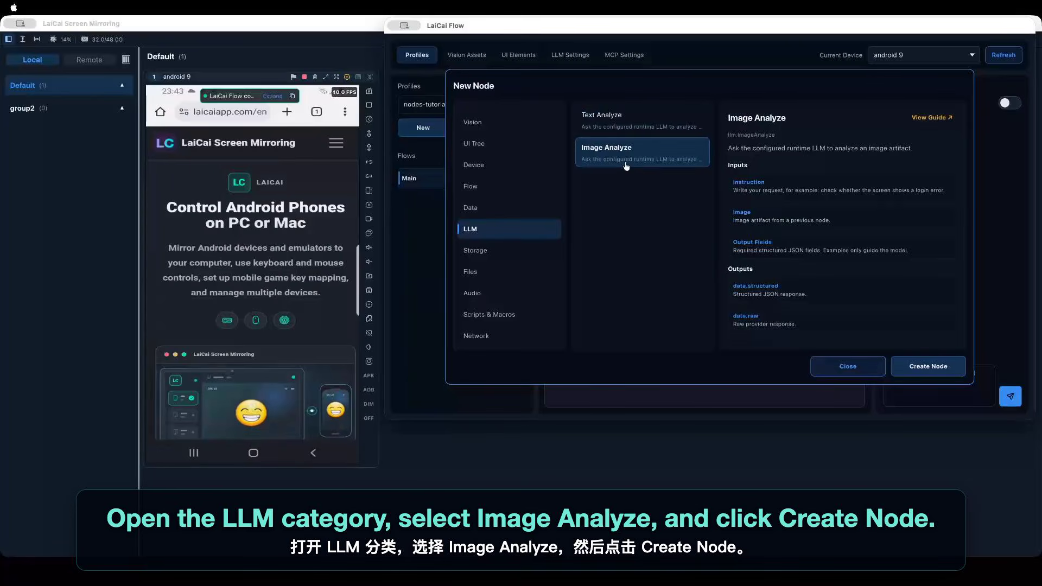
click(915, 368)
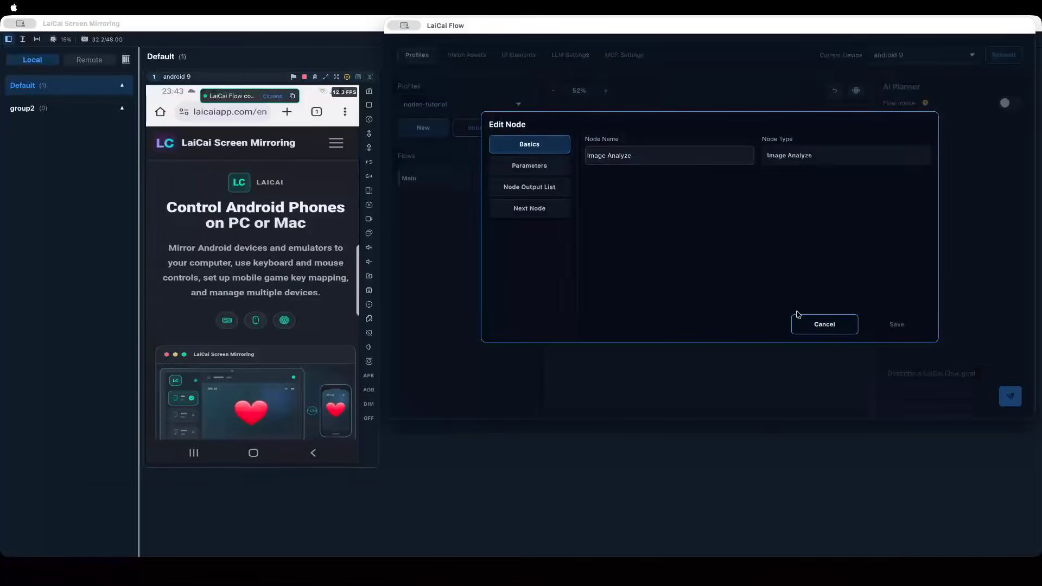
click(555, 170)
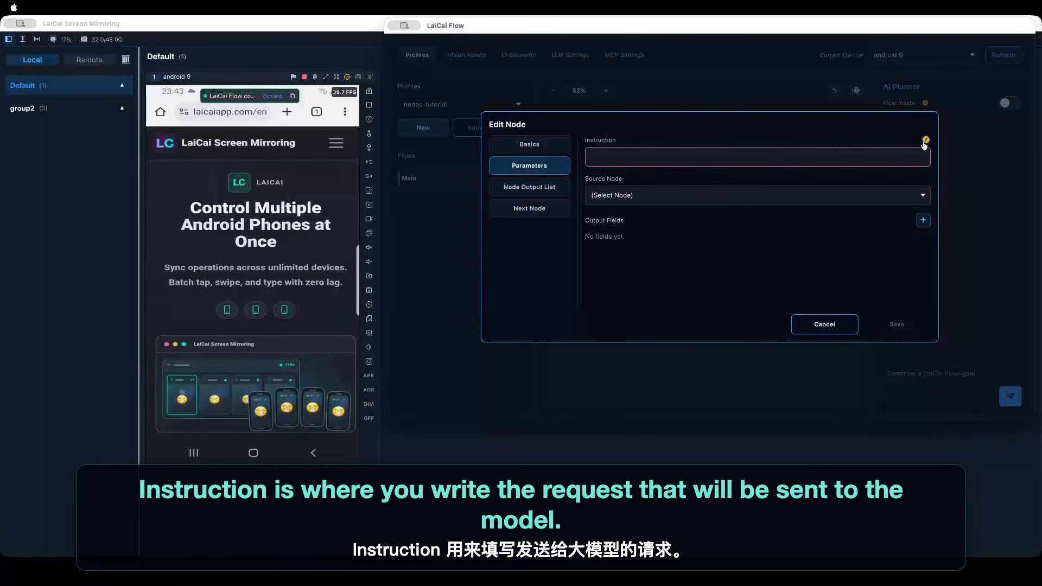
click(675, 159)
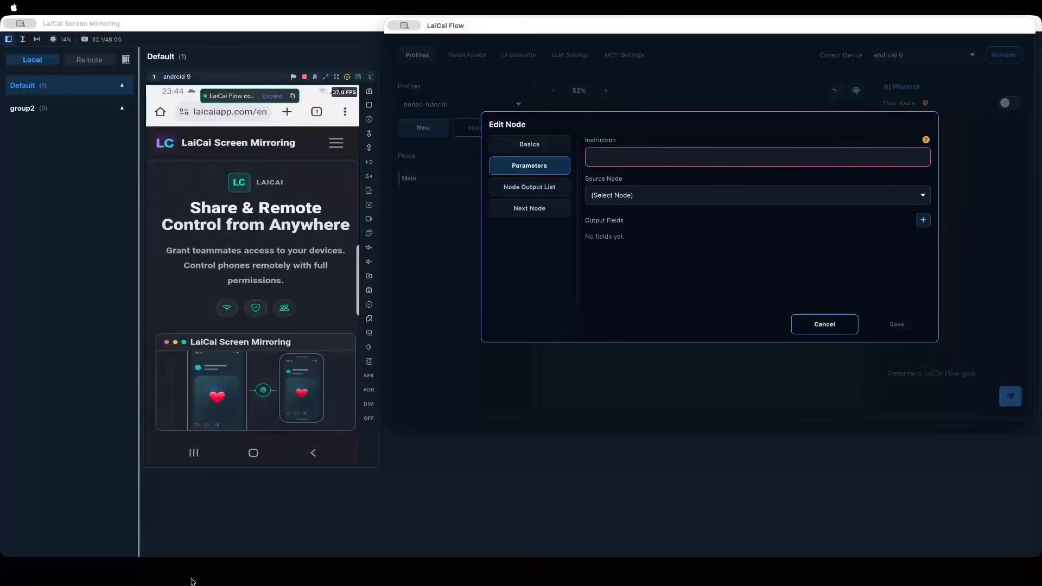
drag(447, 32, 404, 270)
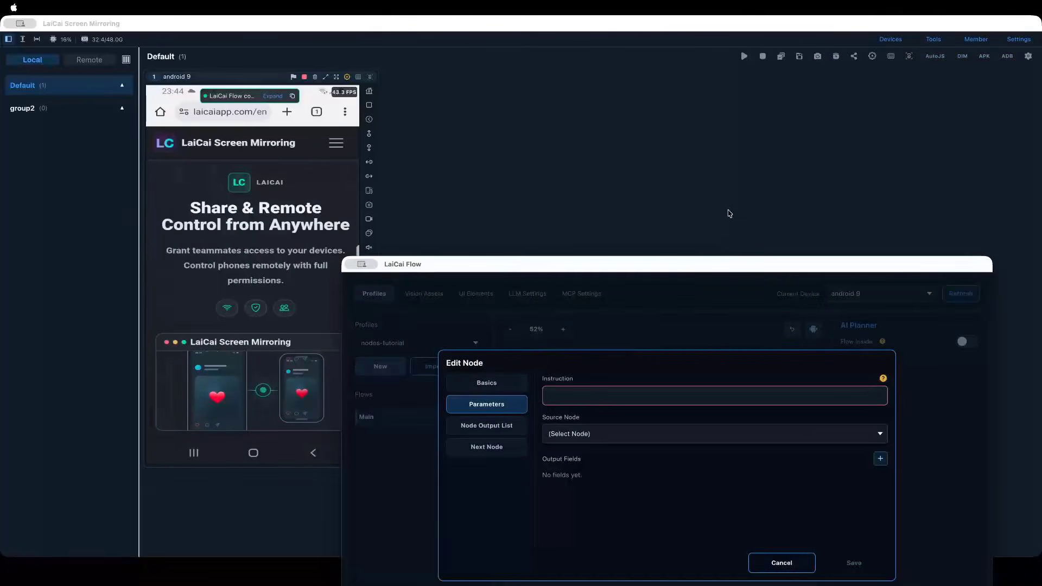
click(729, 215)
drag(658, 269, 607, 57)
text(Please tell me what is shown in the picture?)
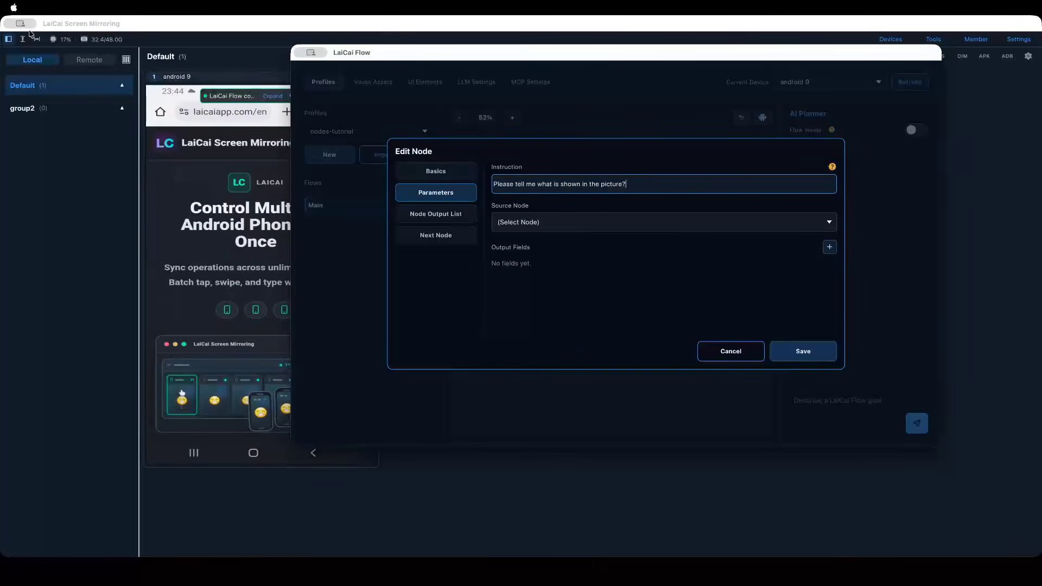
click(559, 222)
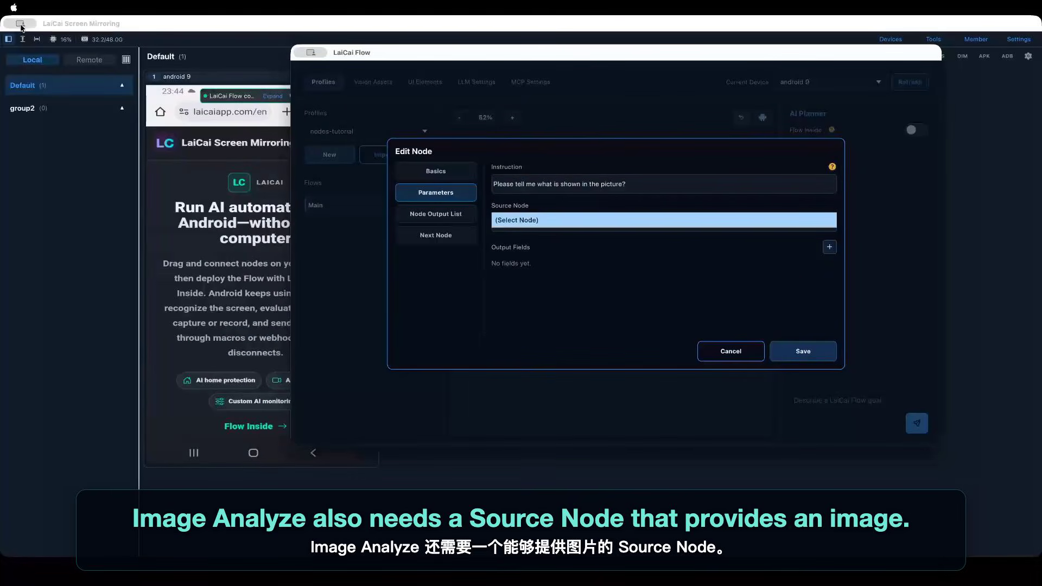
drag(422, 53, 534, 55)
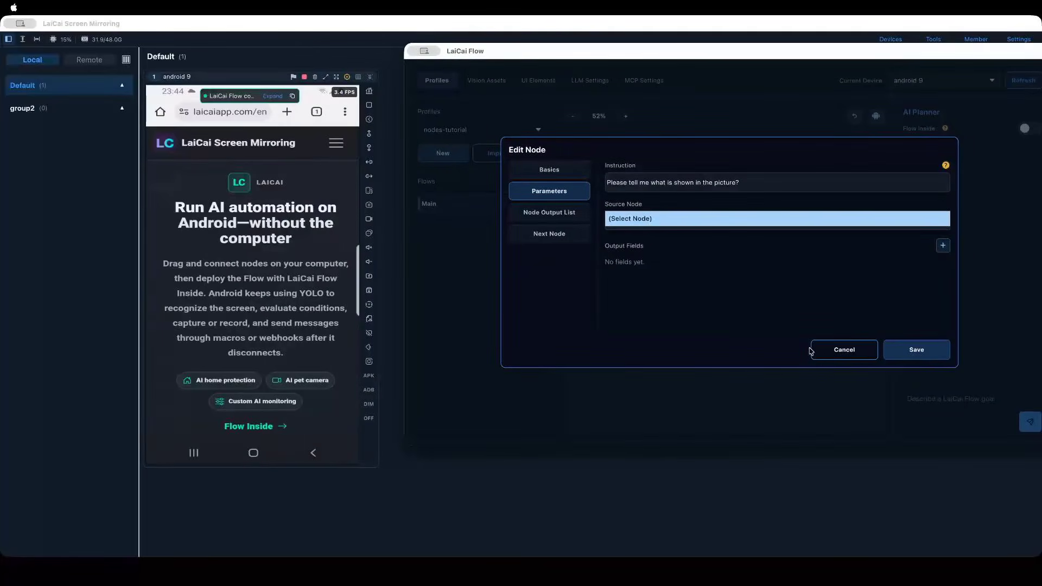
click(828, 355)
click(828, 355)
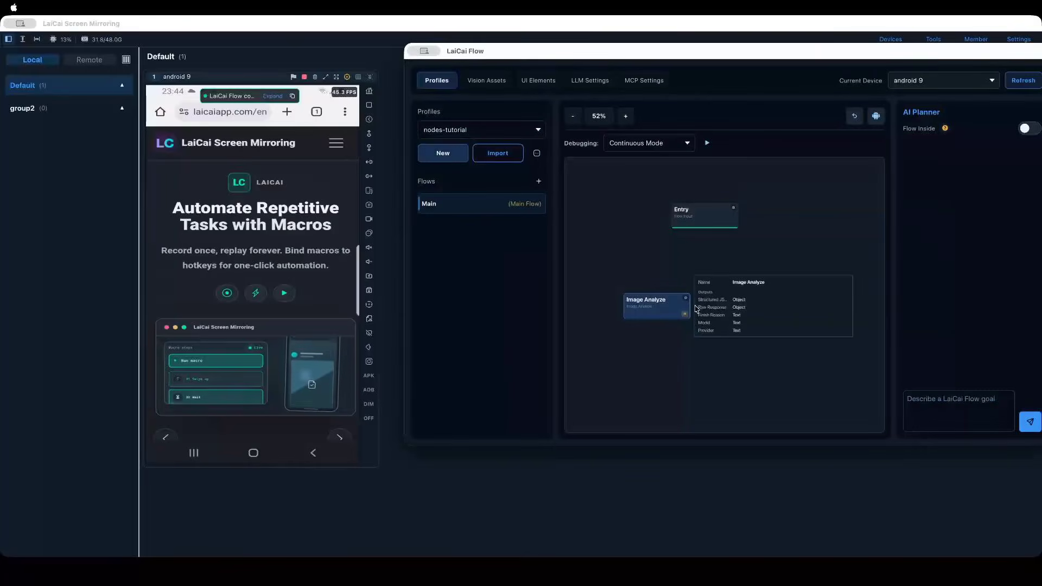
Step: Create a Screen Capture node from the Vision category with its capture region kept at Full Screen
right_click(670, 260)
click(677, 268)
scroll(545, 238, down, 2)
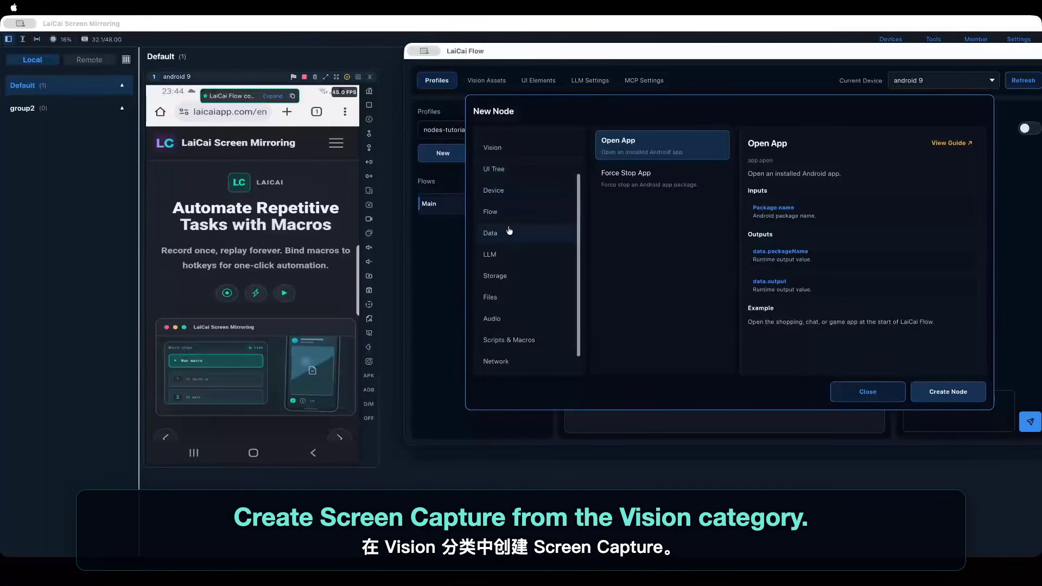
click(509, 232)
scroll(518, 263, up, 1)
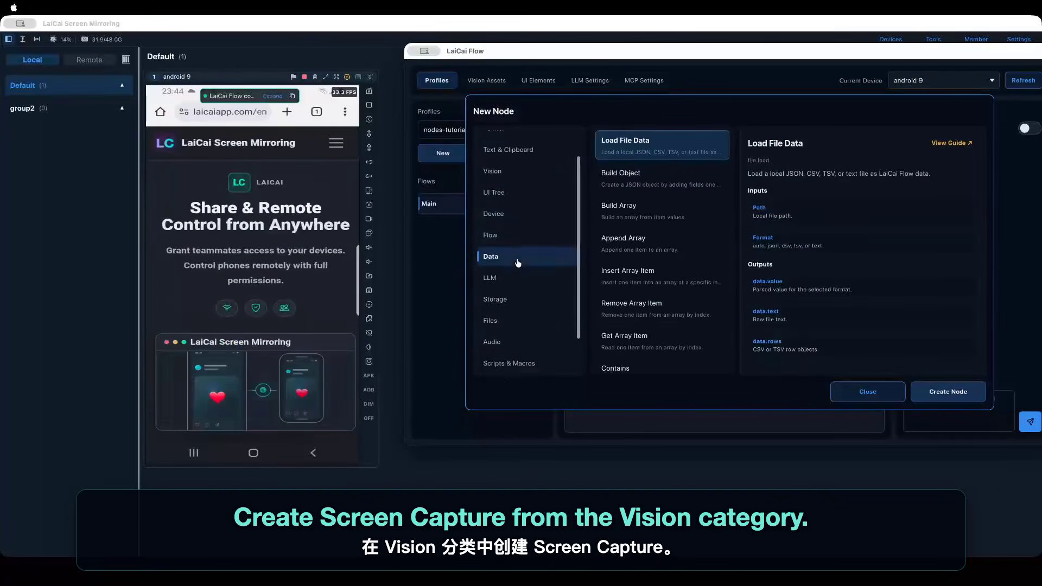
scroll(517, 263, up, 1)
click(516, 174)
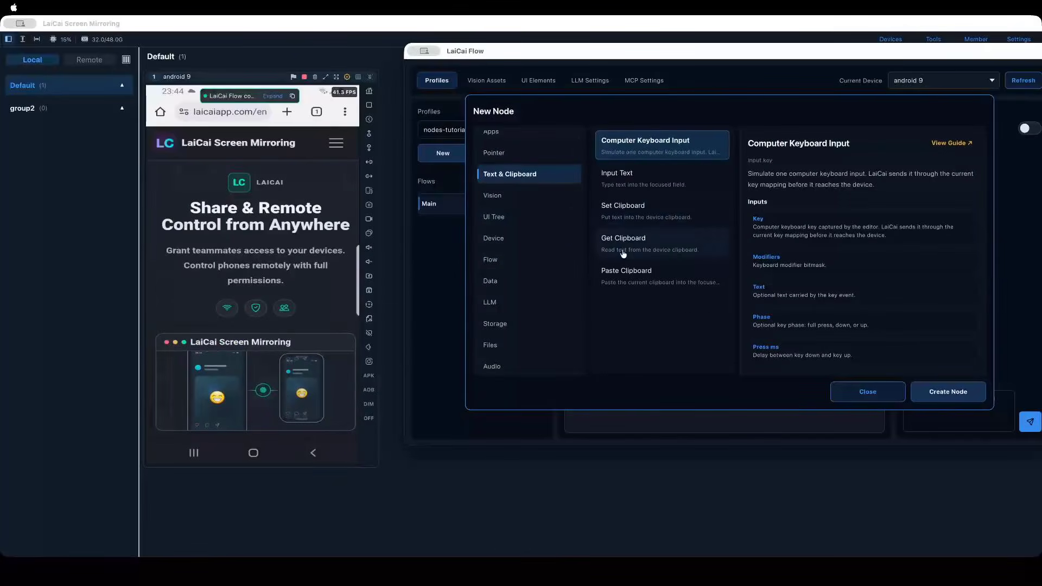
click(512, 198)
click(641, 244)
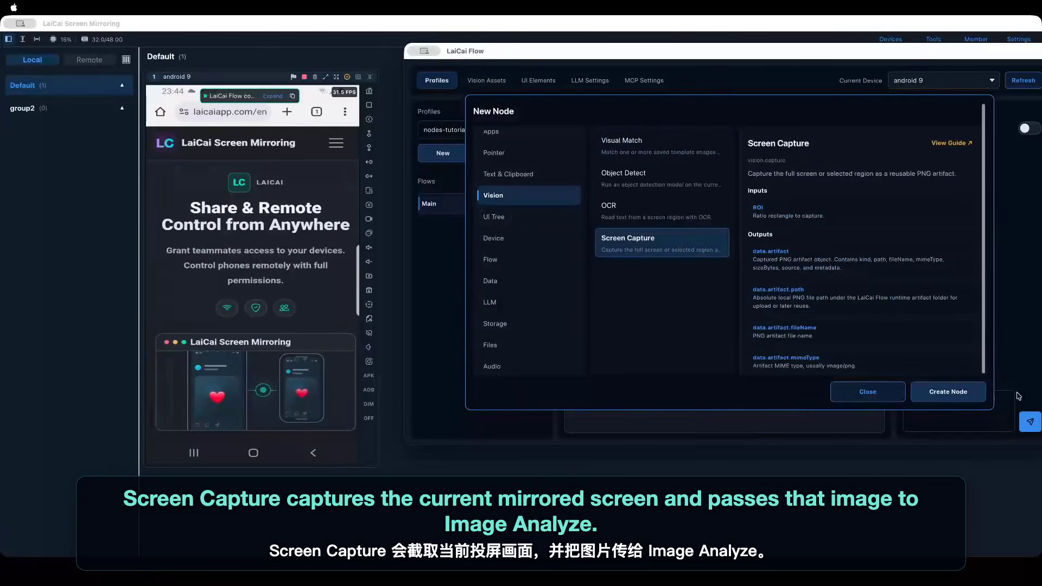
click(934, 389)
click(584, 191)
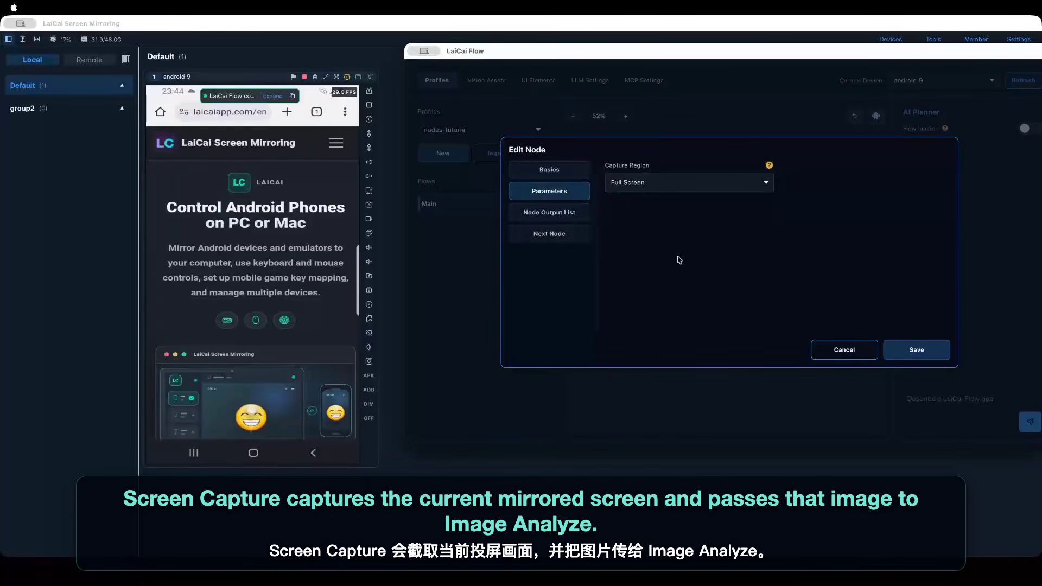
click(917, 349)
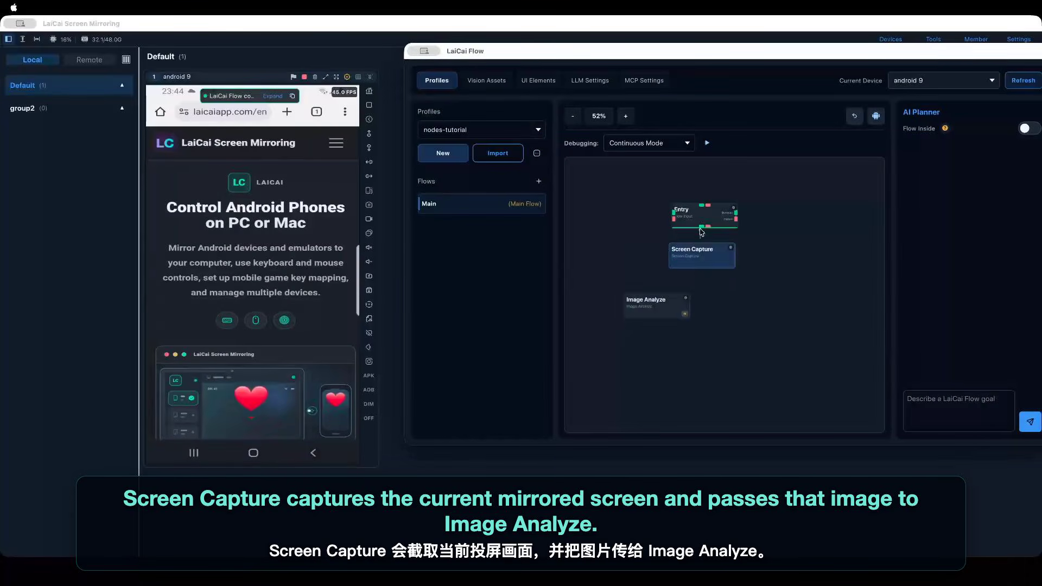
Step: Connect Entry to Screen Capture and Screen Capture to Image Analyze, arranging the three nodes in a vertical line
drag(700, 231, 731, 251)
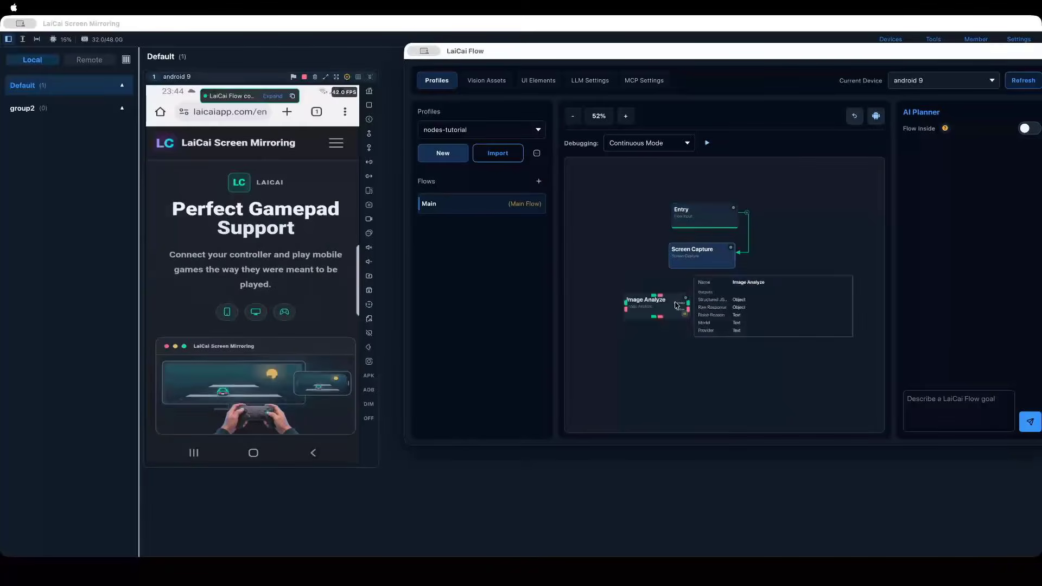
drag(675, 303, 677, 336)
drag(697, 265, 700, 283)
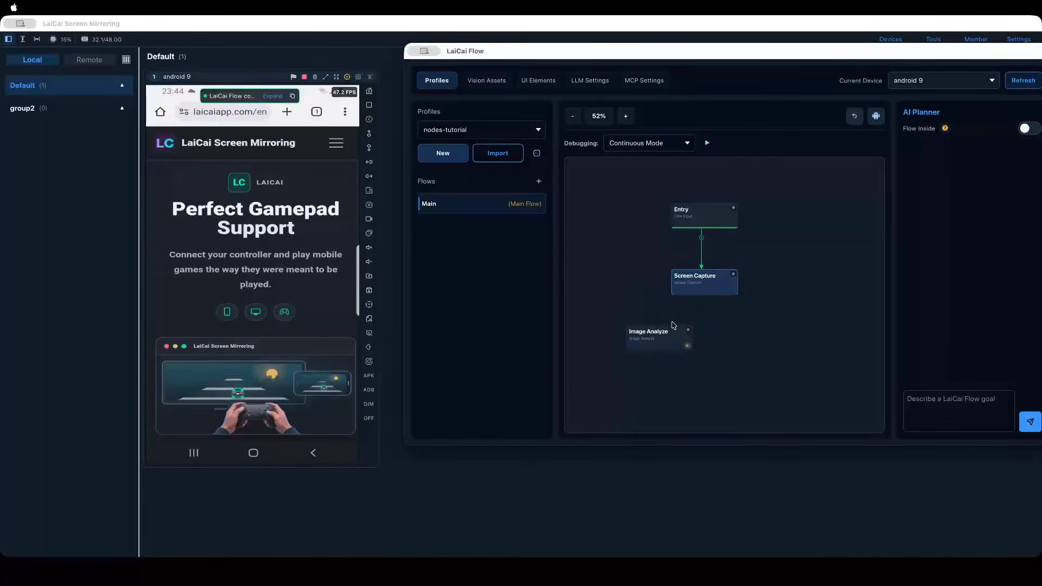
drag(673, 325, 717, 330)
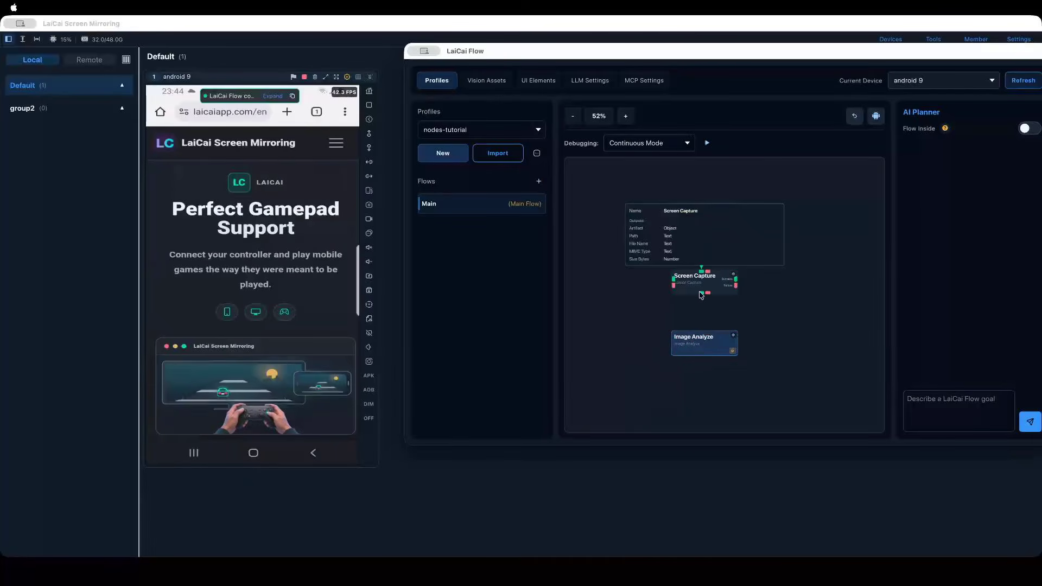
drag(701, 295, 701, 325)
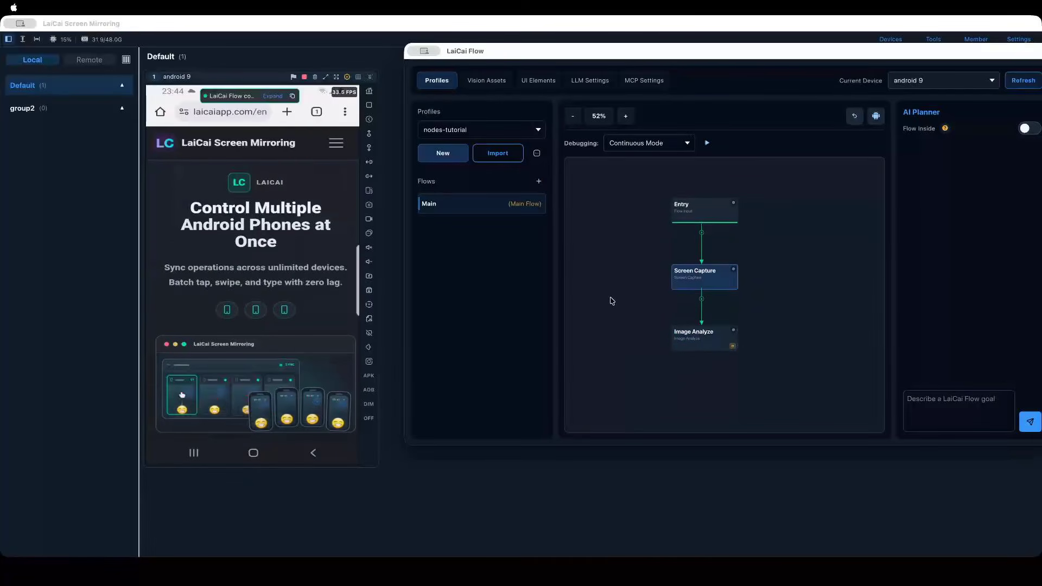
Step: Set the Image Analyze node's instruction to "Please tell me what is shown in the picture?" with Screen Capture's Artifact as source
right_click(689, 334)
click(691, 335)
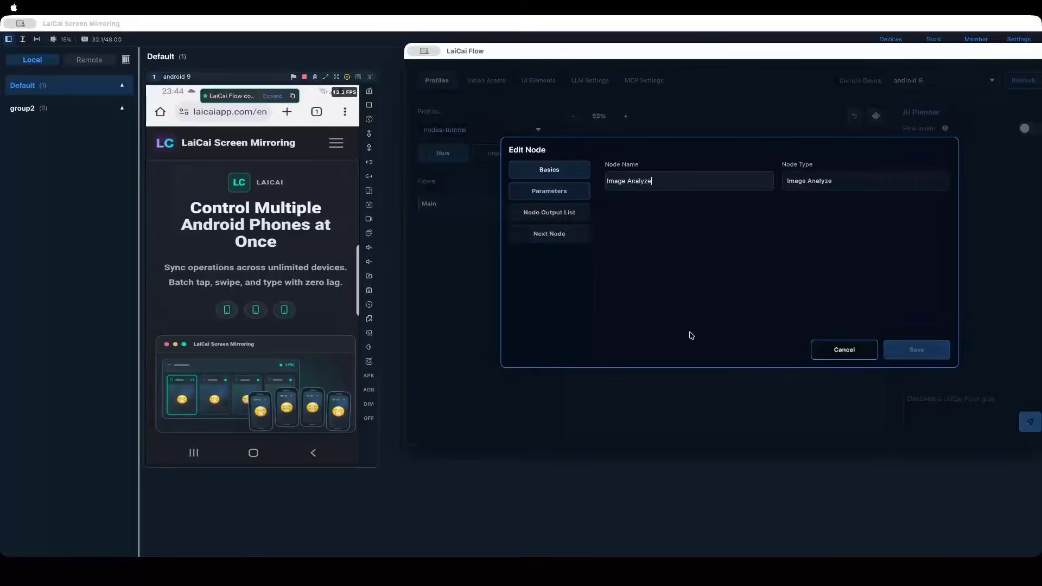
click(553, 192)
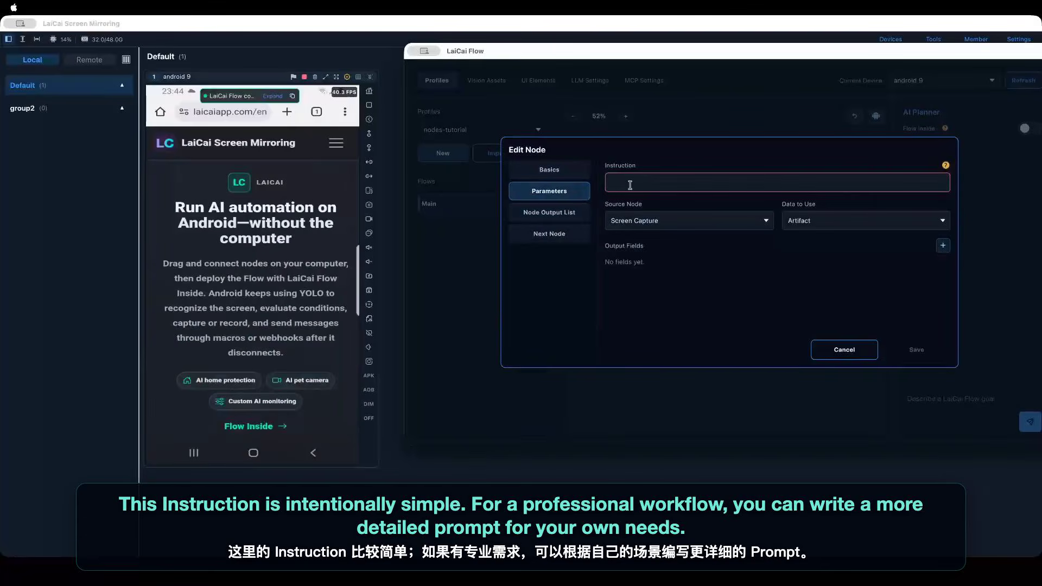
text(Please tell me what is shown in the picture?)
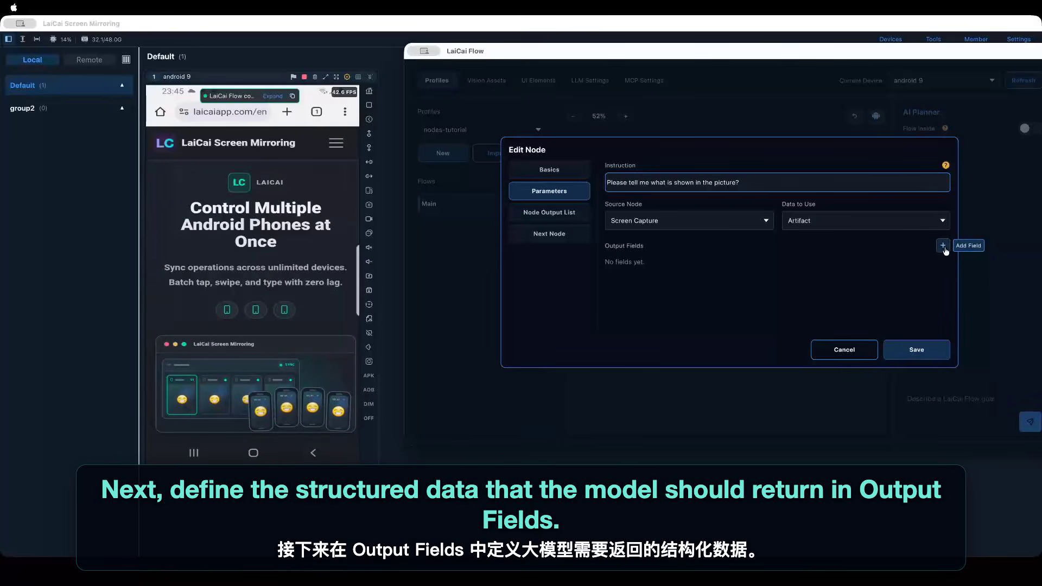
Step: Add a Text output field named image_desc with empty Description and Example, and save the Image Analyze node
click(943, 246)
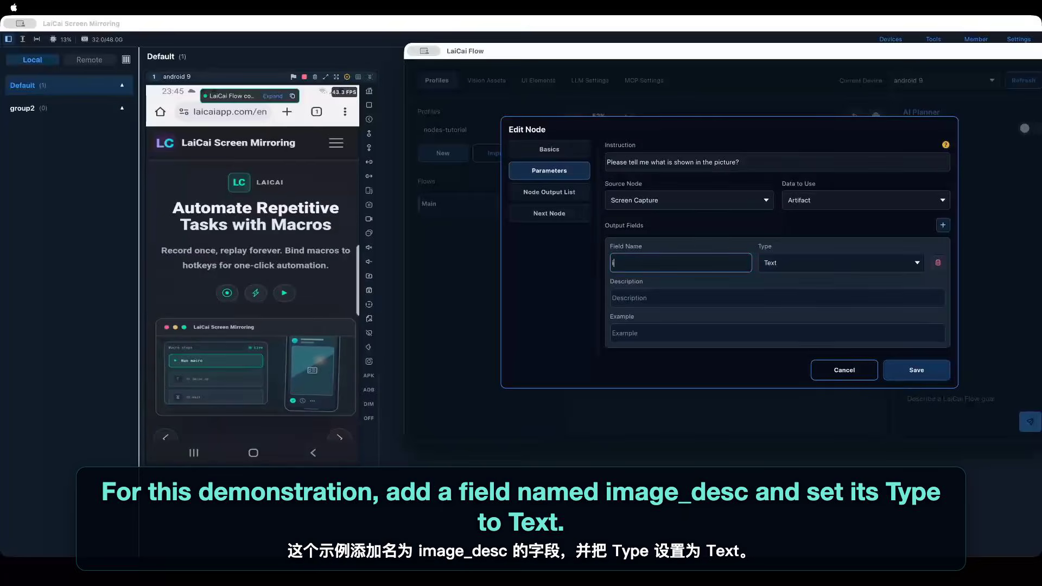
text(image_desc)
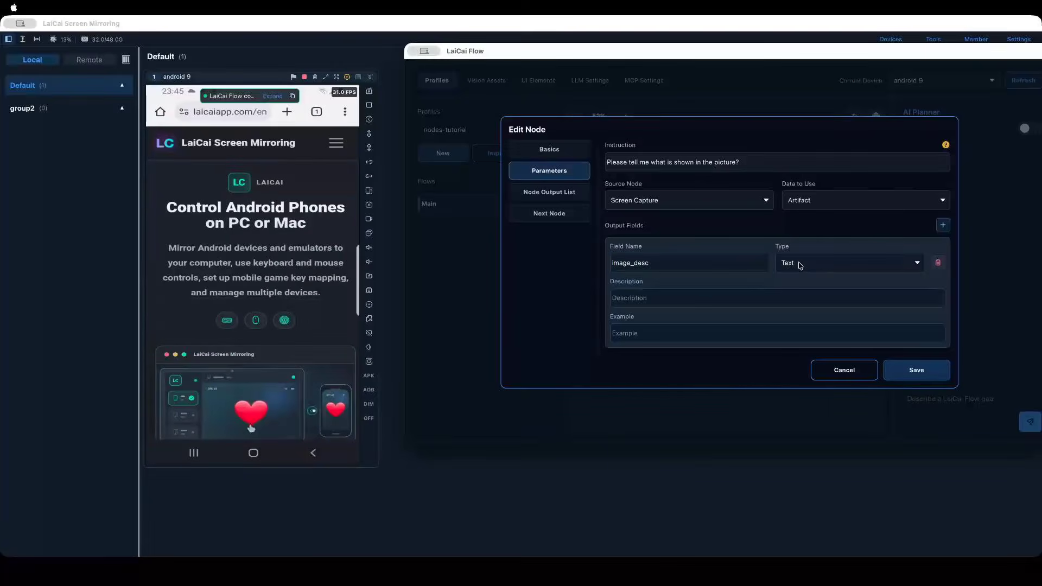
click(800, 265)
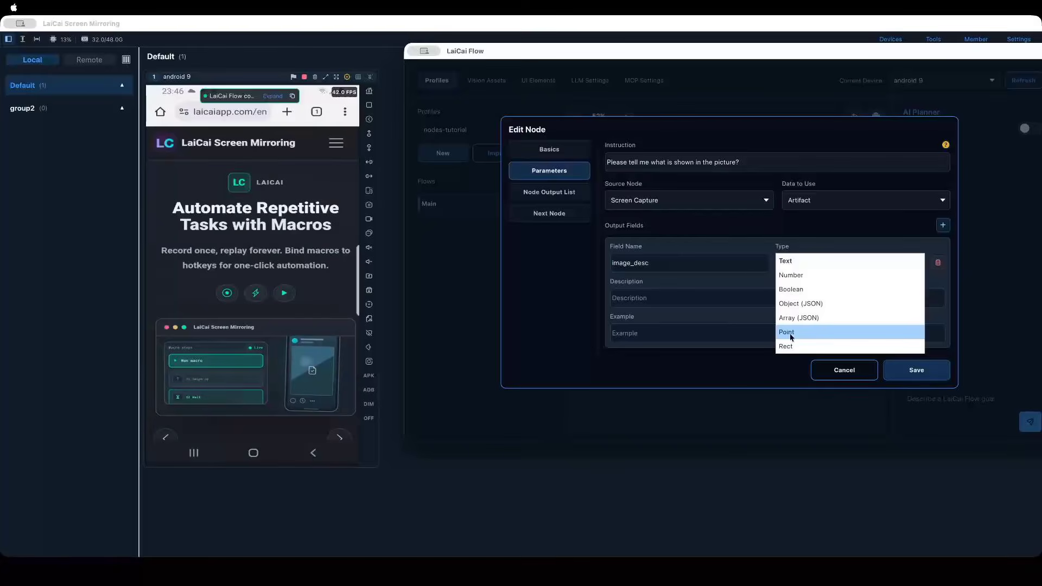
click(650, 297)
click(650, 297)
click(648, 335)
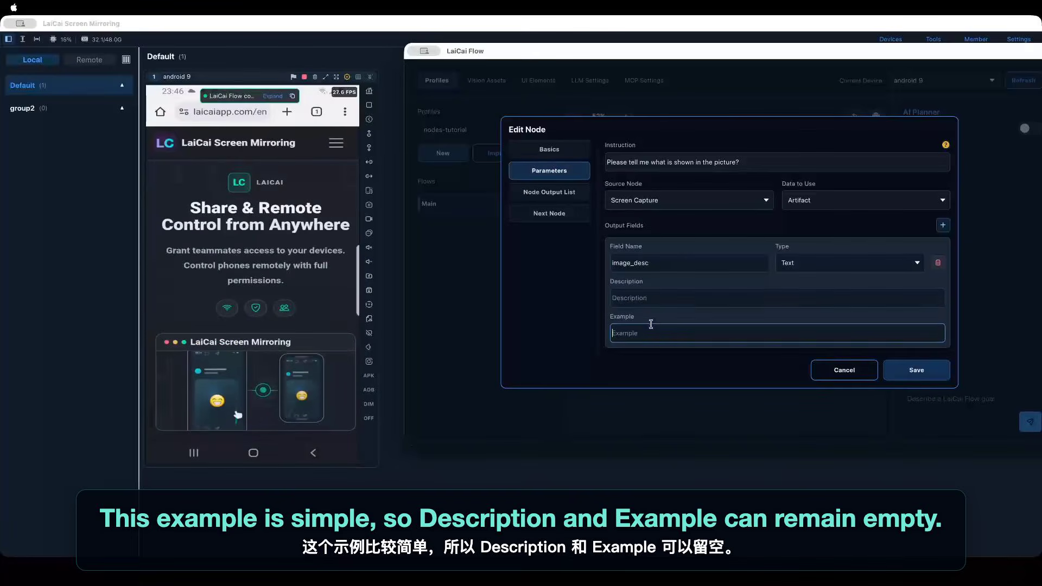
click(646, 298)
click(649, 331)
click(644, 298)
click(664, 331)
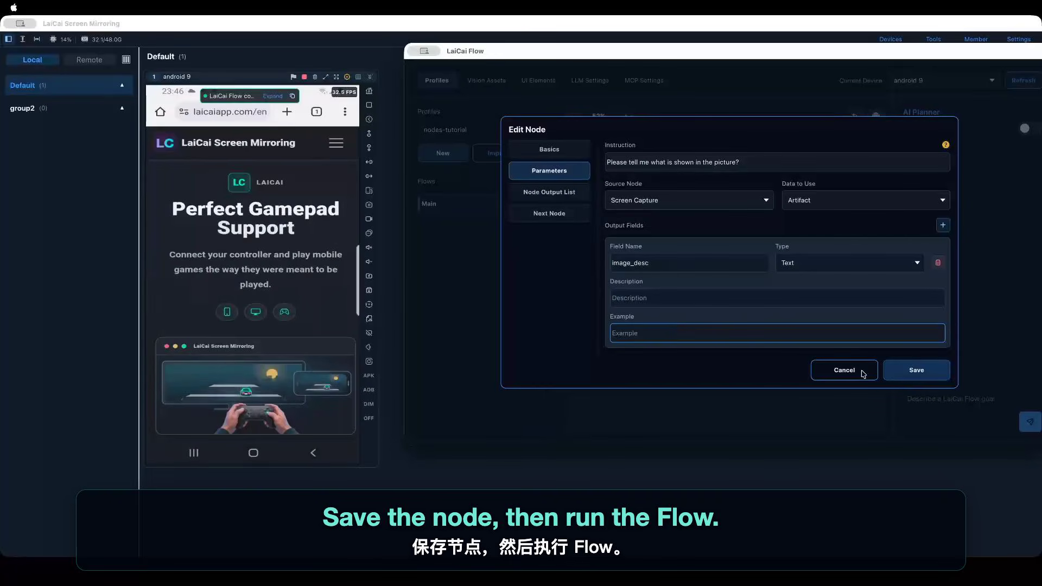
click(916, 370)
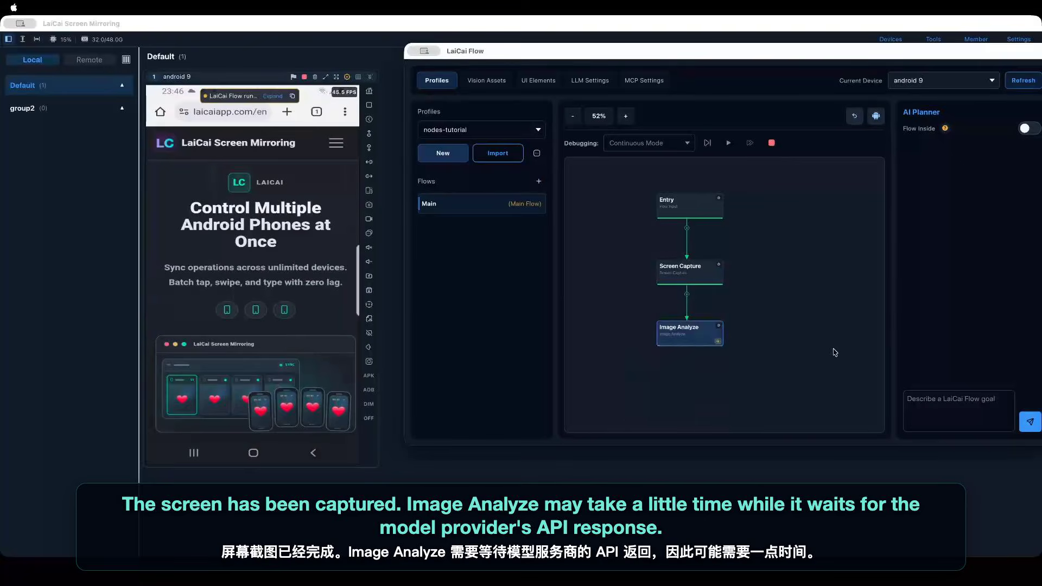
Step: Examine the Image Analyze node's latest output and find the image_desc result in the expanded flow log on the mirrored phone
mouse_move(697, 340)
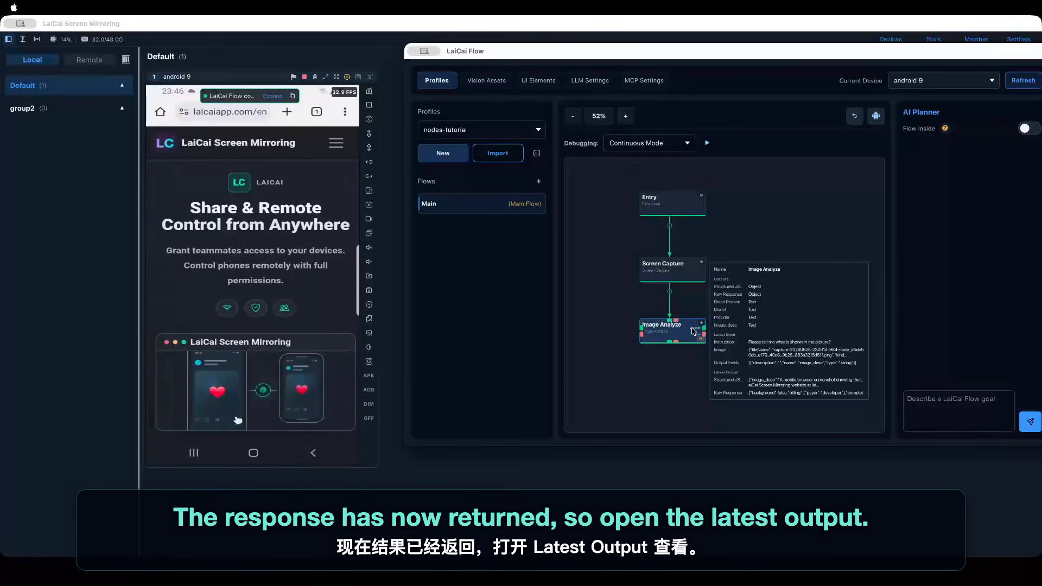
scroll(723, 341, down, 3)
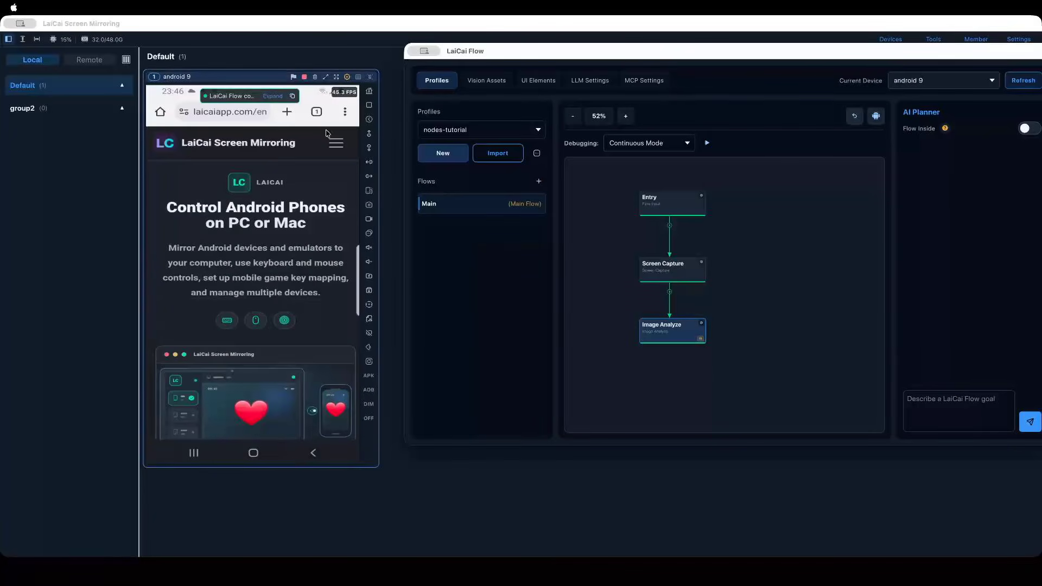
click(272, 96)
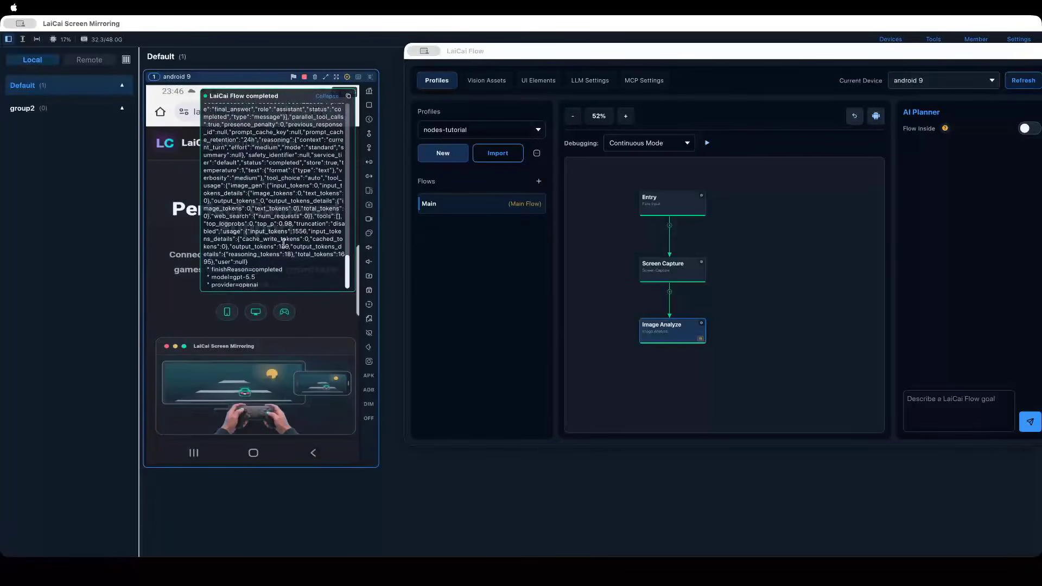
scroll(287, 241, up, 10)
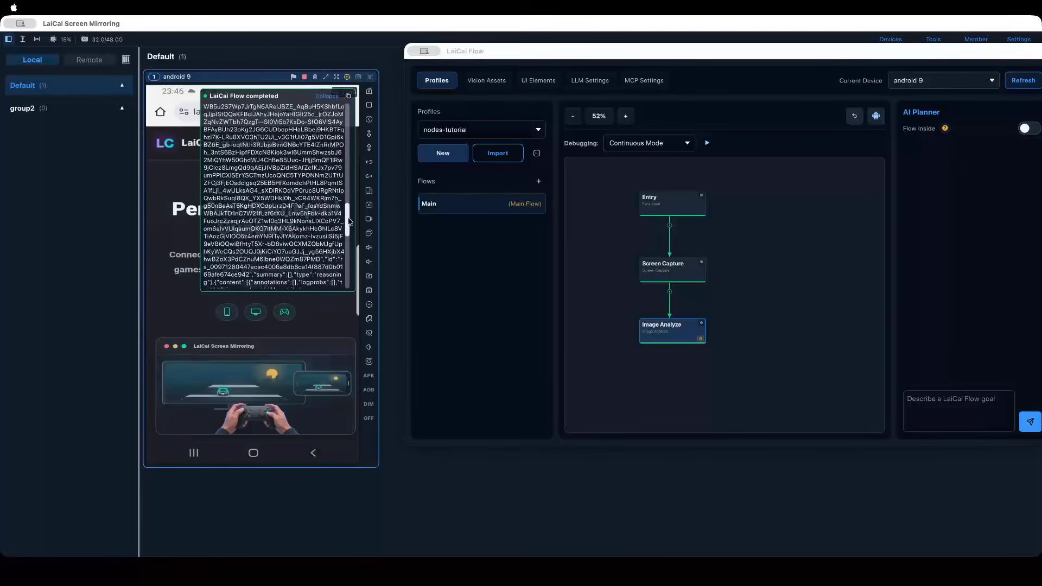
scroll(343, 221, down, 3)
scroll(343, 222, down, 7)
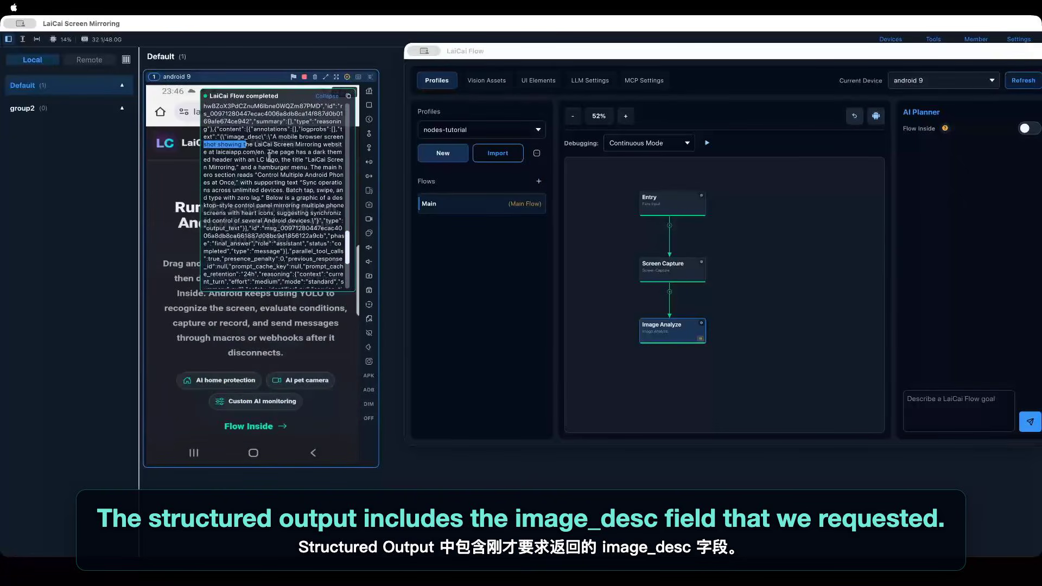
Step: Highlight the image_desc text in the flow log and review the response details that follow it
drag(220, 136, 241, 154)
click(281, 143)
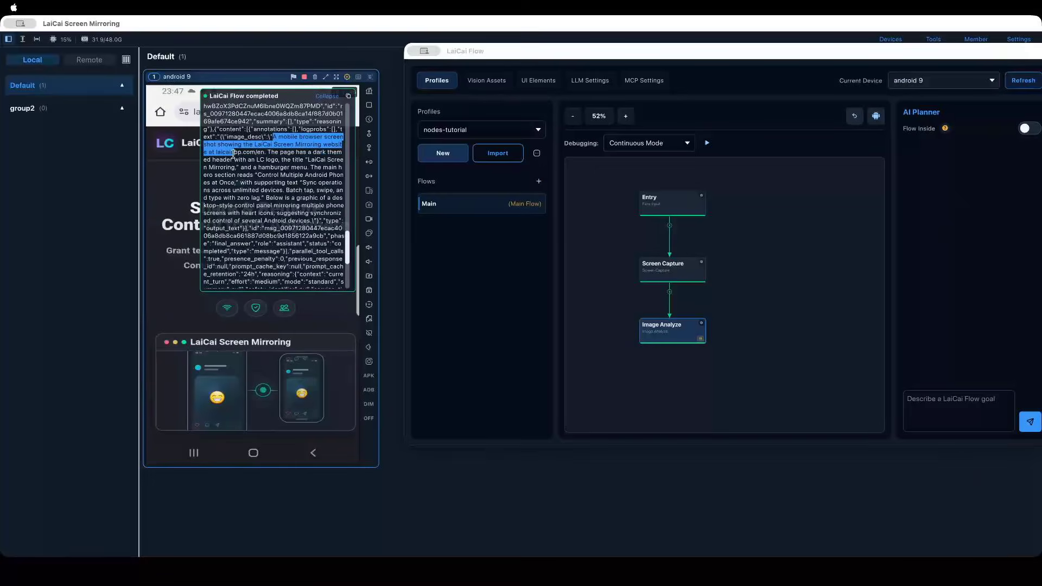
click(210, 152)
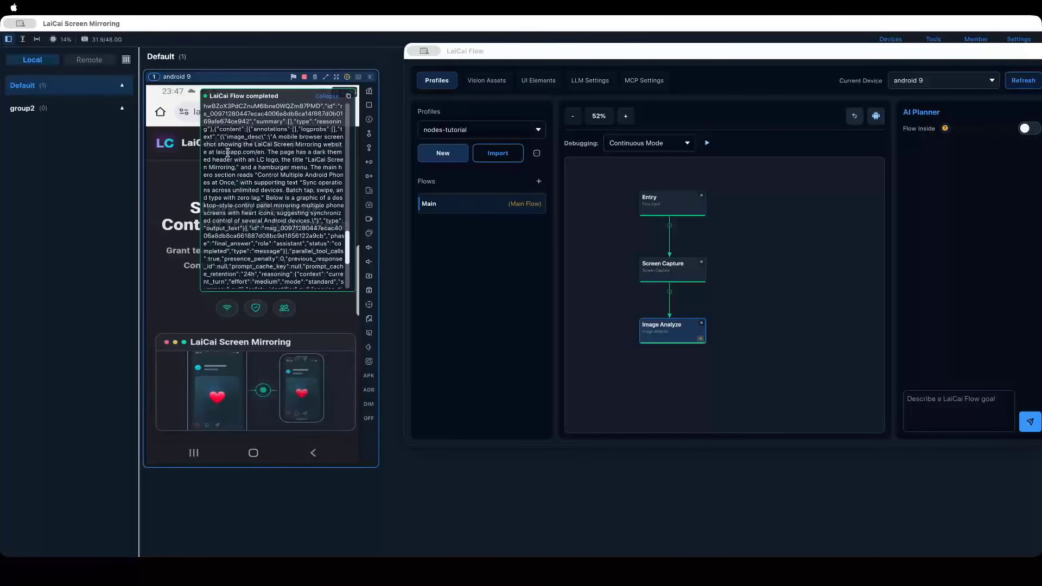
drag(242, 152, 239, 228)
click(239, 227)
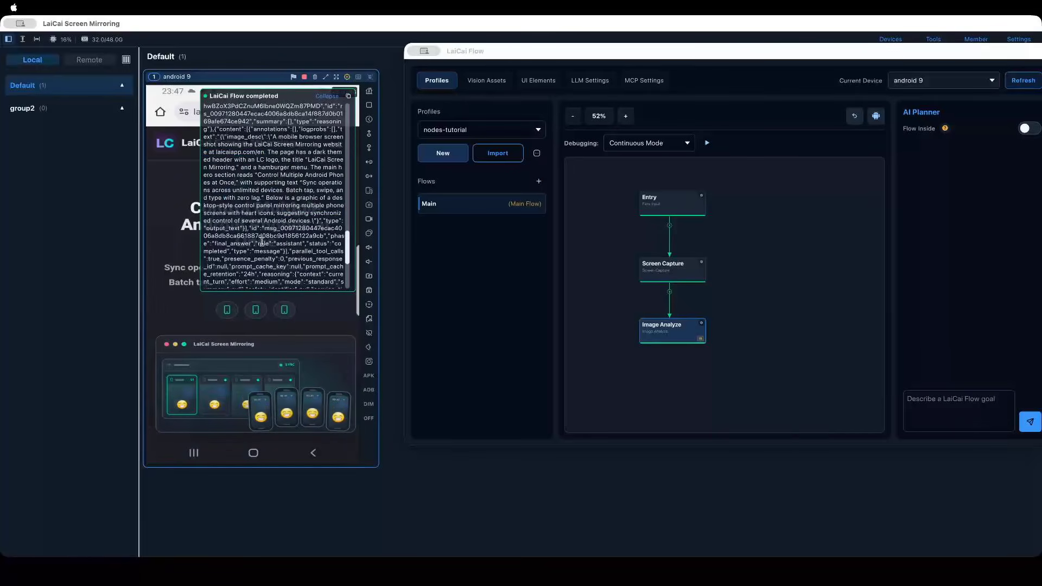
scroll(277, 212, down, 2)
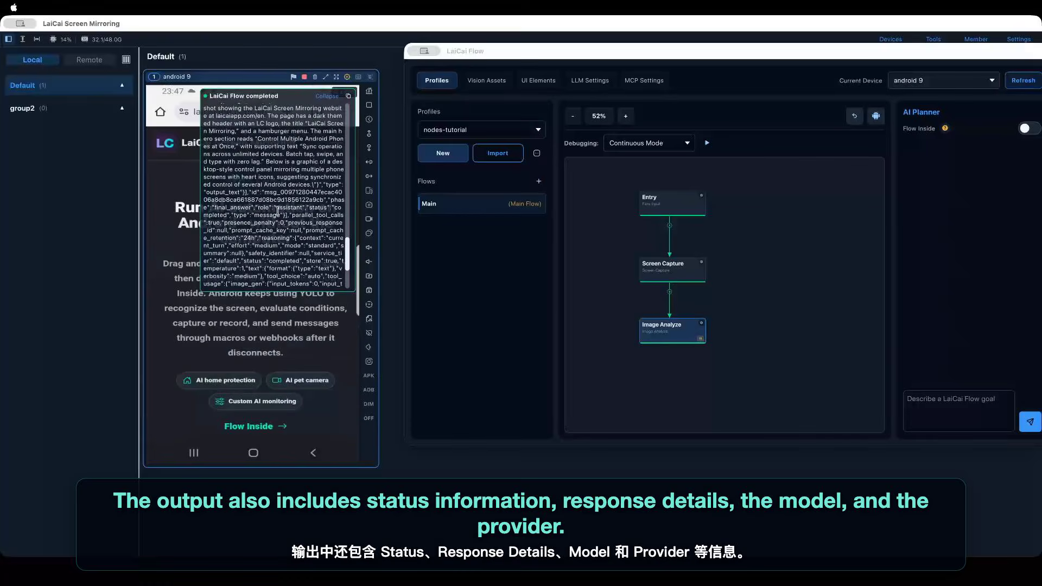
Step: Review the rest of Image Analyze's output in the flow log, including status, response details, finishReason, model and provider
scroll(285, 238, down, 2)
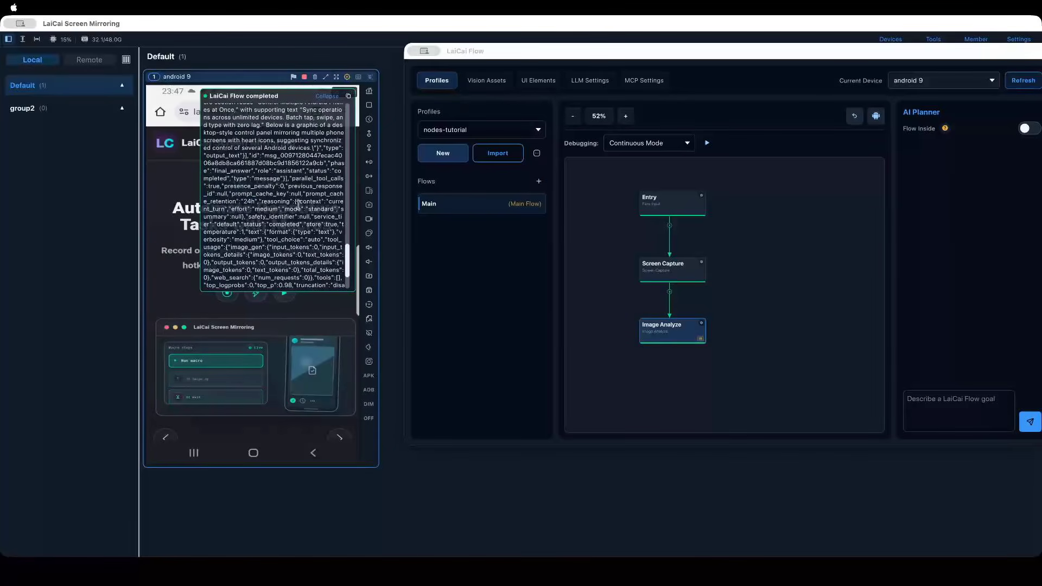
double_click(321, 209)
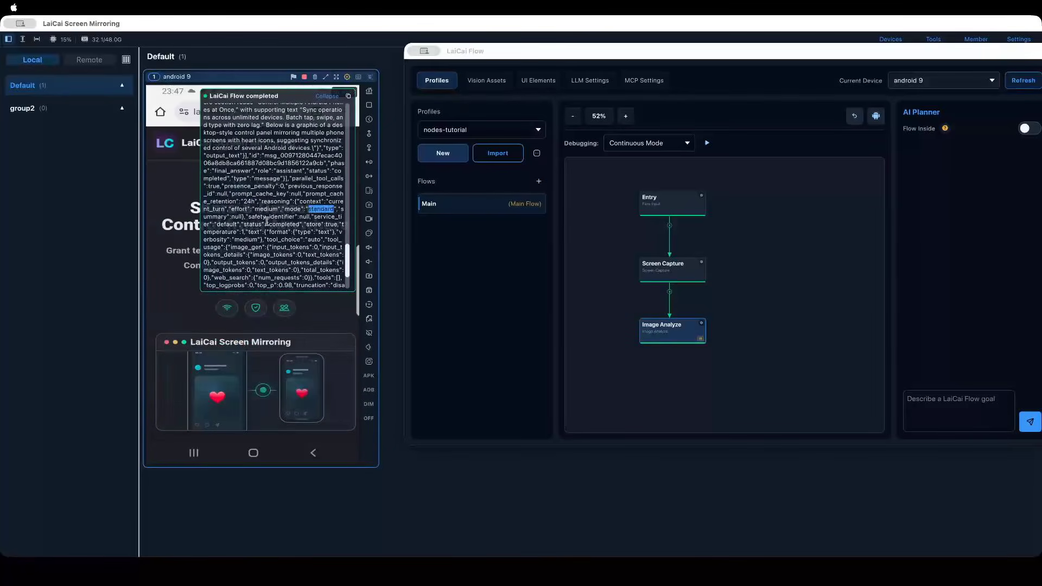
scroll(266, 221, down, 3)
click(241, 270)
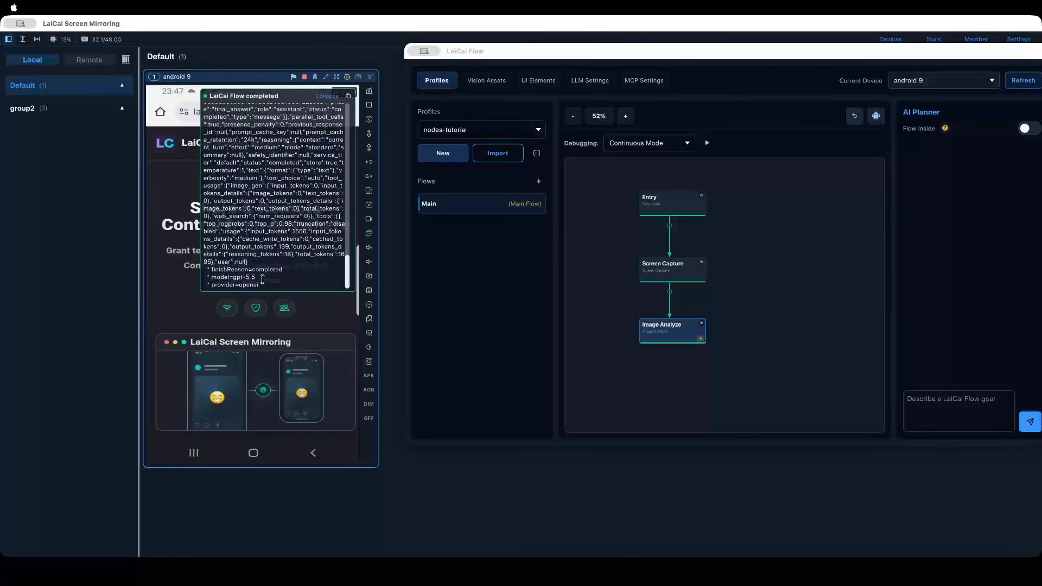
drag(261, 286, 220, 284)
click(243, 277)
click(239, 279)
scroll(279, 188, up, 10)
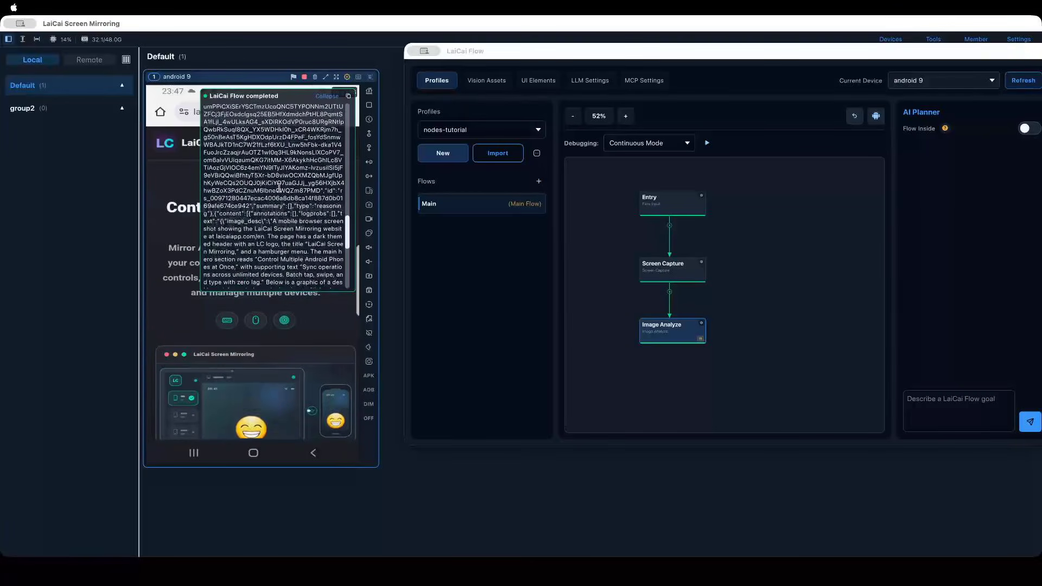
scroll(278, 187, down, 10)
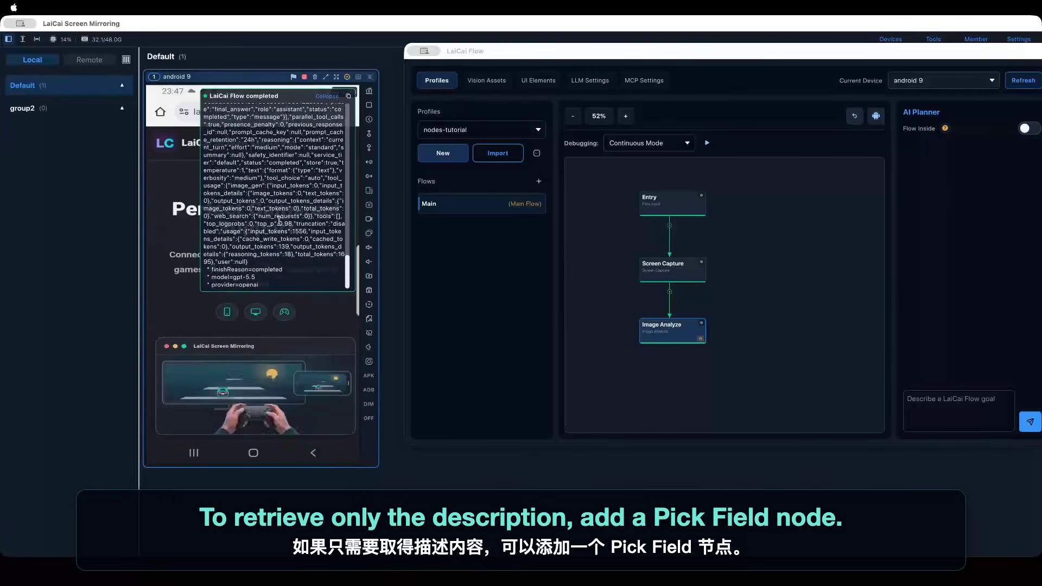
Step: Create a Pick Field node from the Data category in the empty space below Image Analyze
click(597, 292)
drag(607, 293, 610, 244)
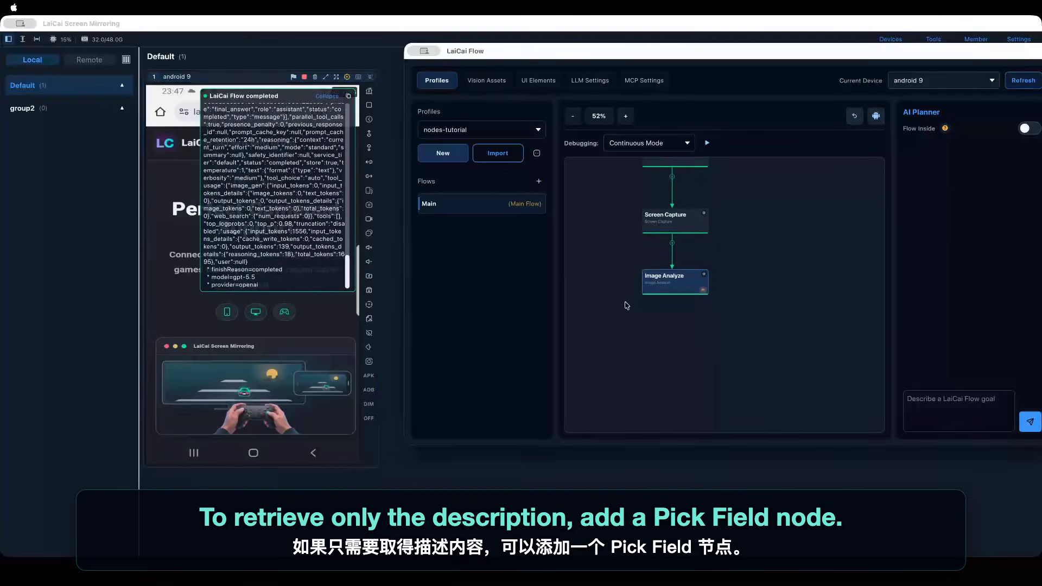
right_click(632, 327)
click(651, 334)
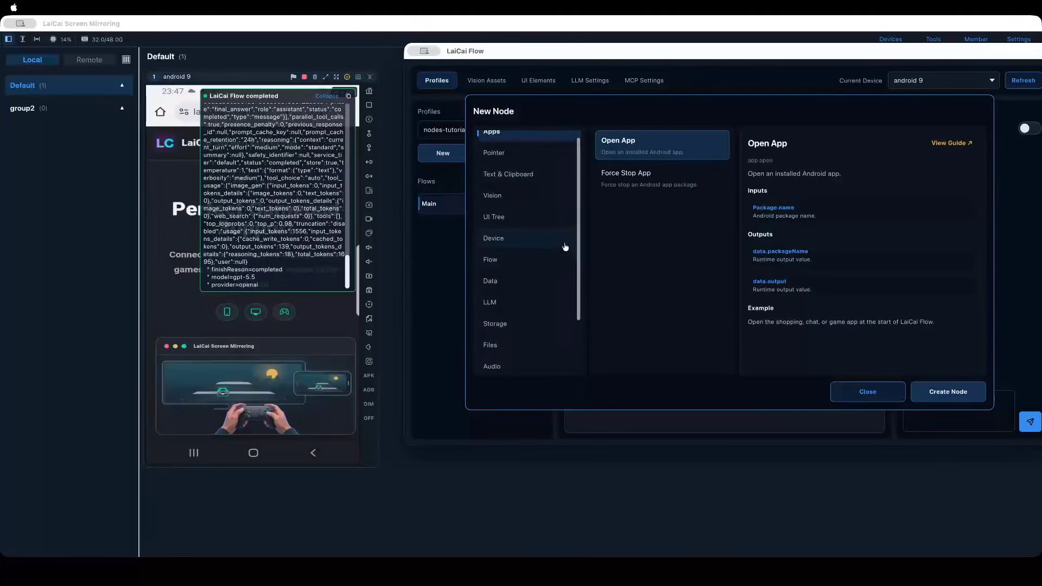
scroll(543, 244, down, 3)
click(520, 220)
scroll(644, 263, down, 3)
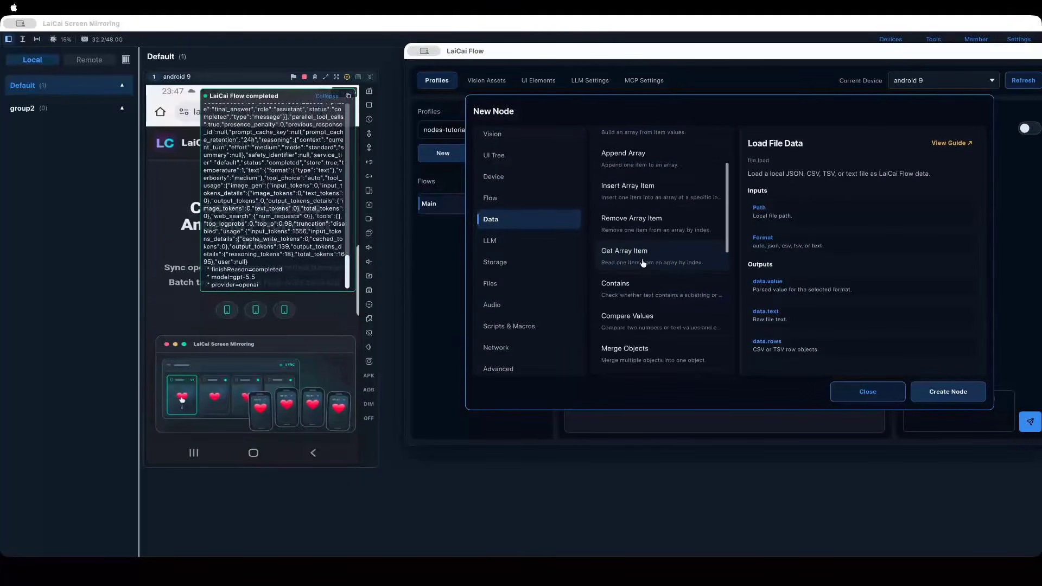
scroll(643, 263, down, 5)
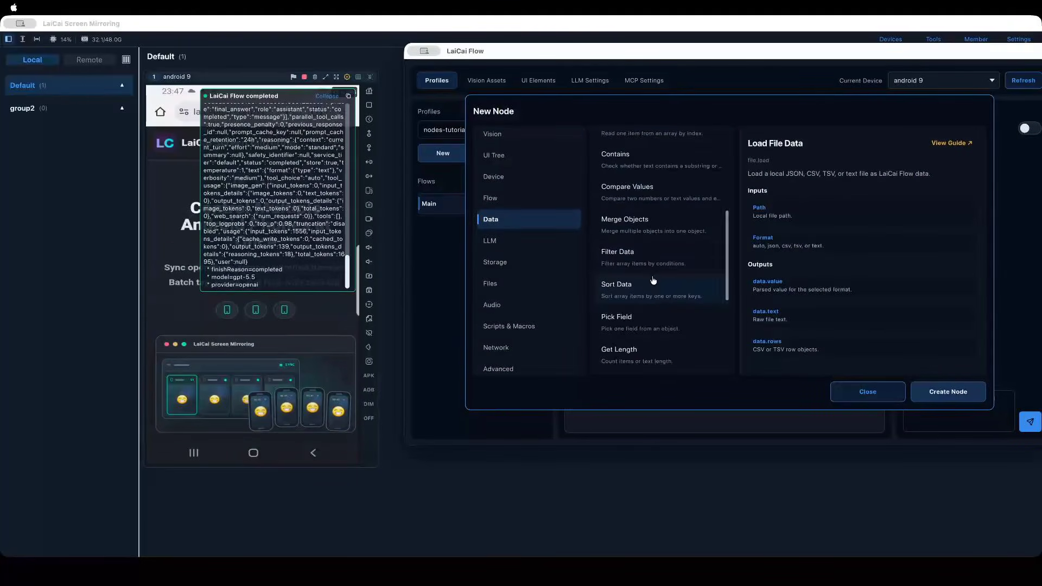
scroll(654, 287, down, 3)
click(642, 249)
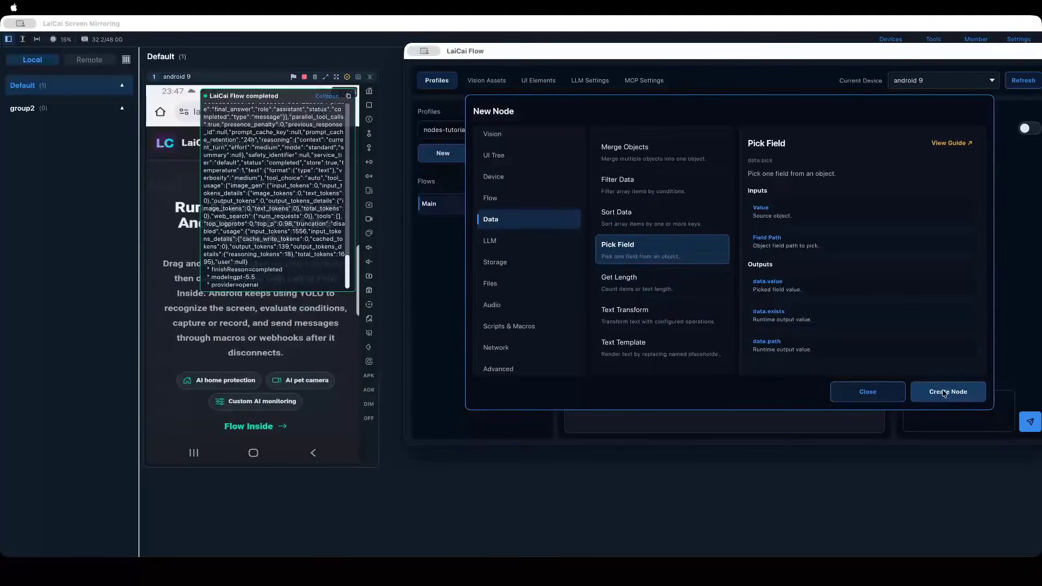
click(945, 392)
Step: Set the Pick Field node's Source Node to Image Analyze and its Data to Use to Structured JSON
click(559, 191)
click(652, 181)
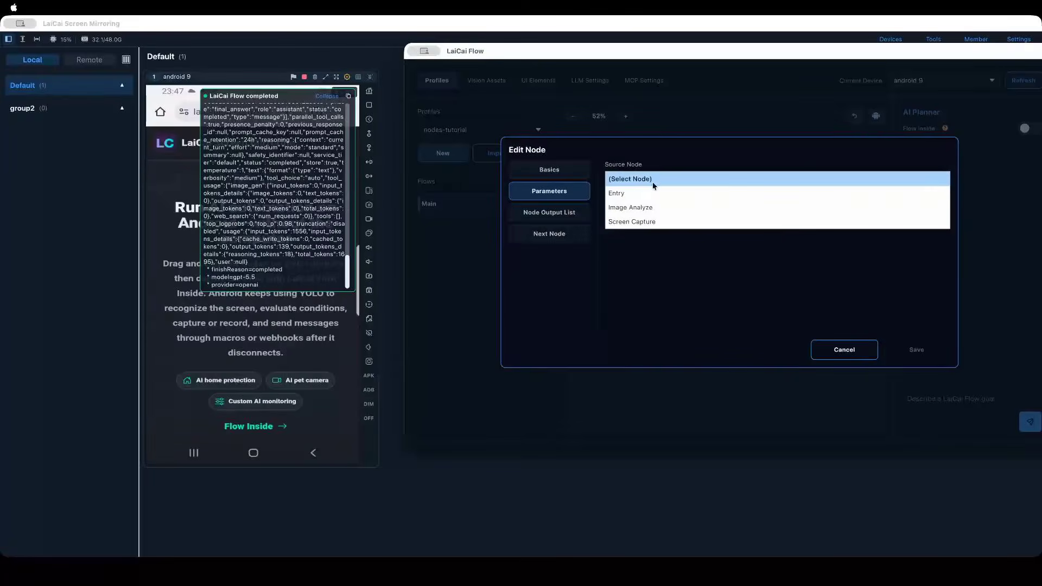
click(647, 209)
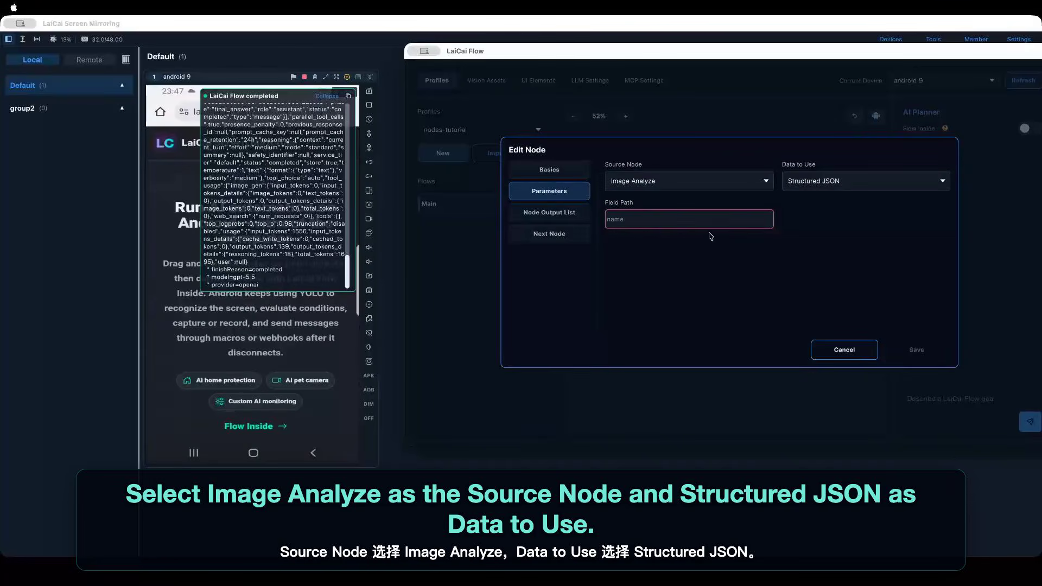
click(815, 184)
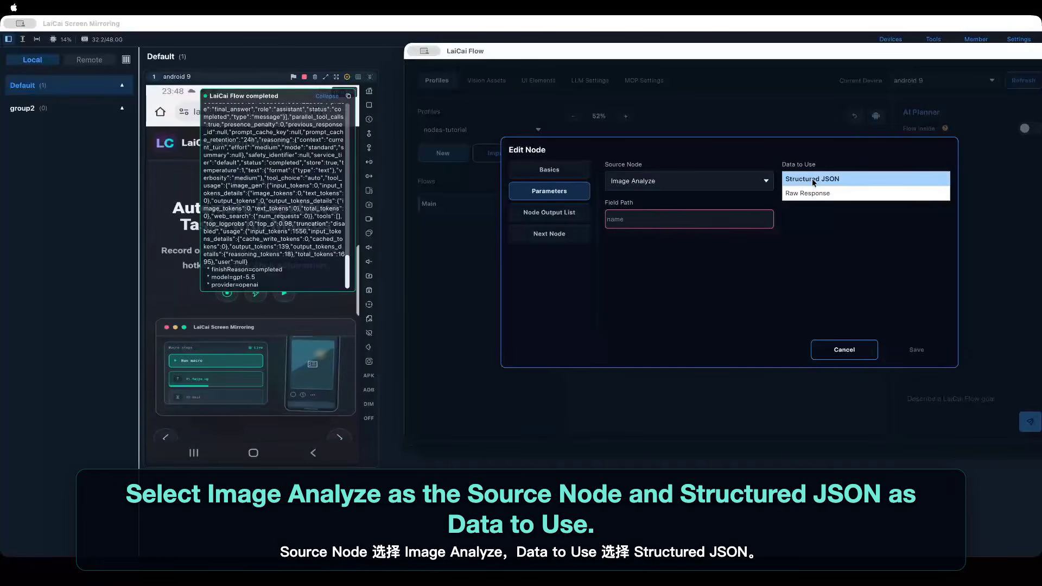
click(812, 178)
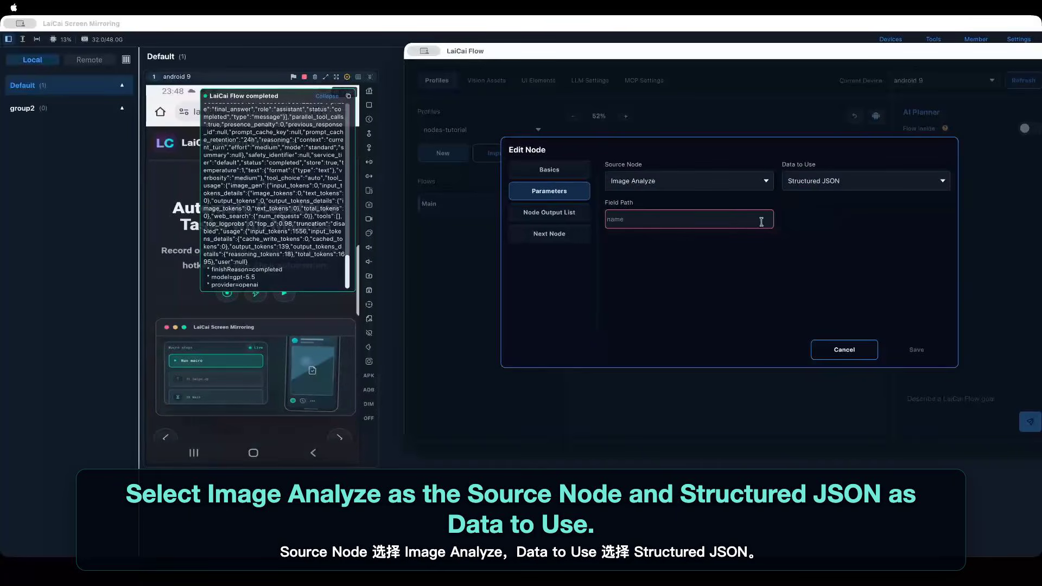
Step: Set Pick Field's Field Path to image_desc, save the node, and connect Image Analyze to it
click(713, 224)
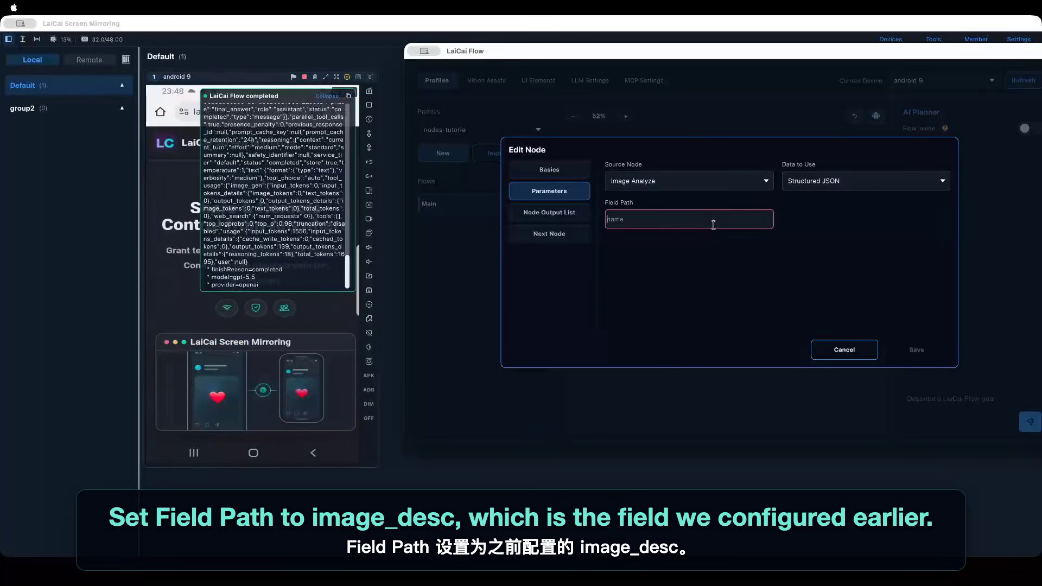
text(image)
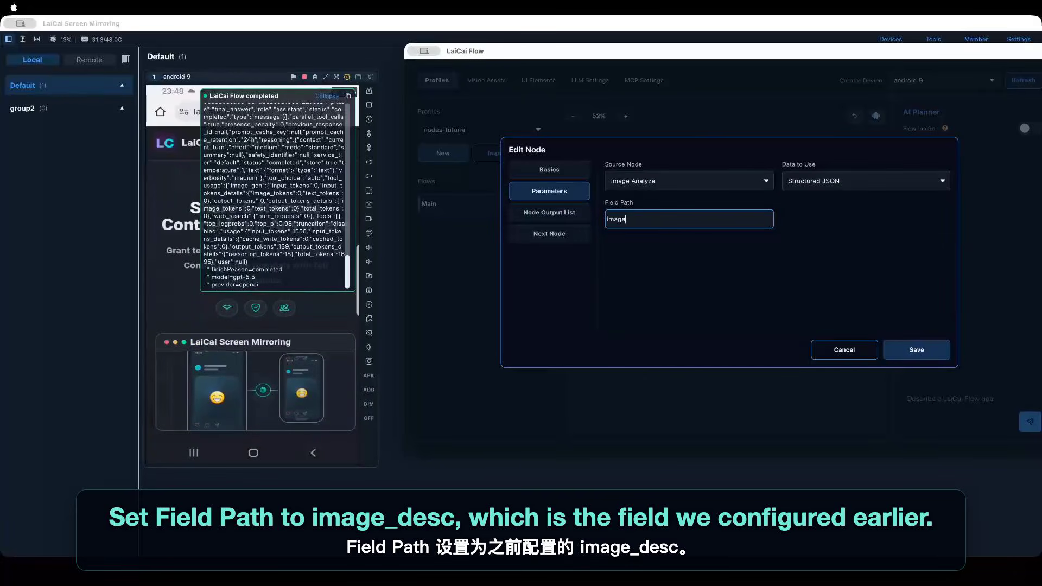
text(_desc)
click(901, 347)
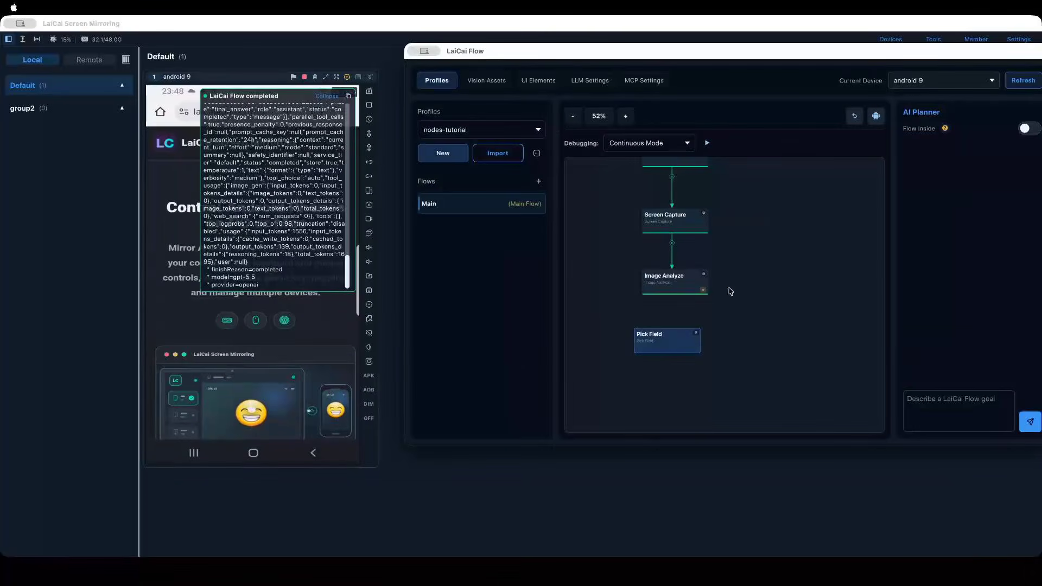
drag(671, 294, 663, 344)
Step: Check the output field name in Image Analyze's parameters against Pick Field's path, and save the node unchanged
right_click(672, 286)
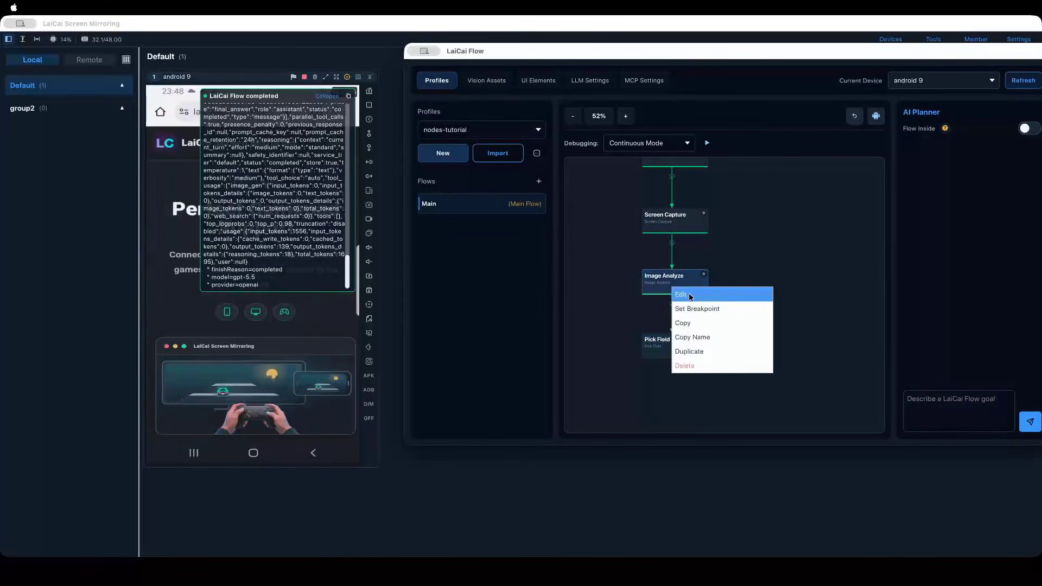
click(691, 296)
click(549, 171)
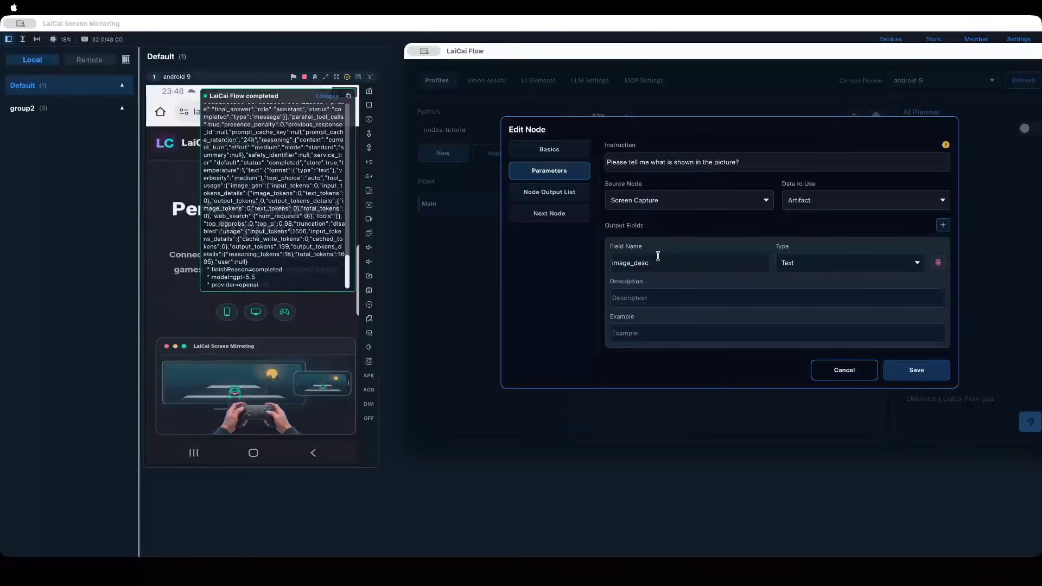
drag(658, 262, 613, 263)
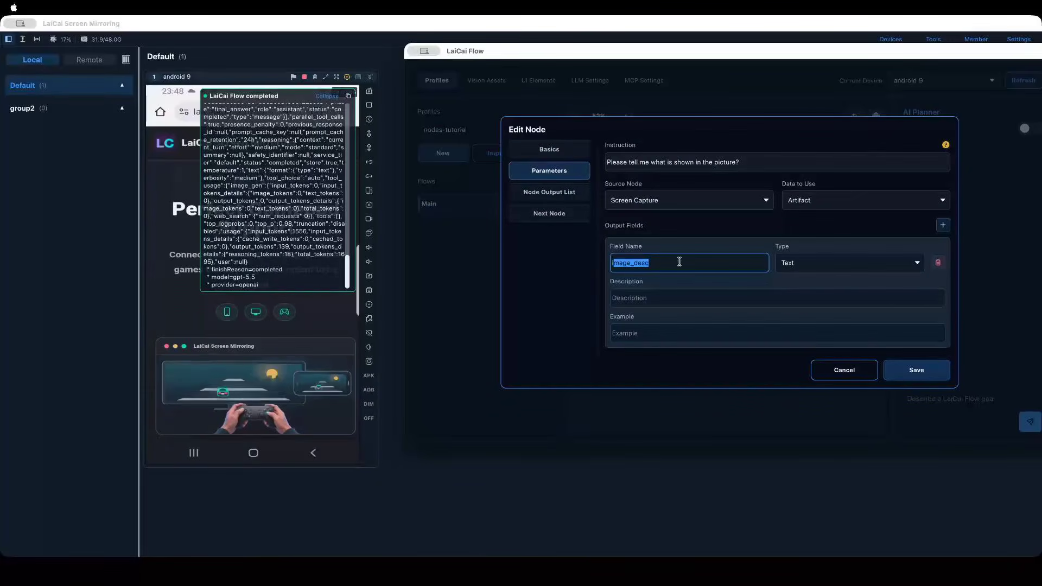
click(889, 370)
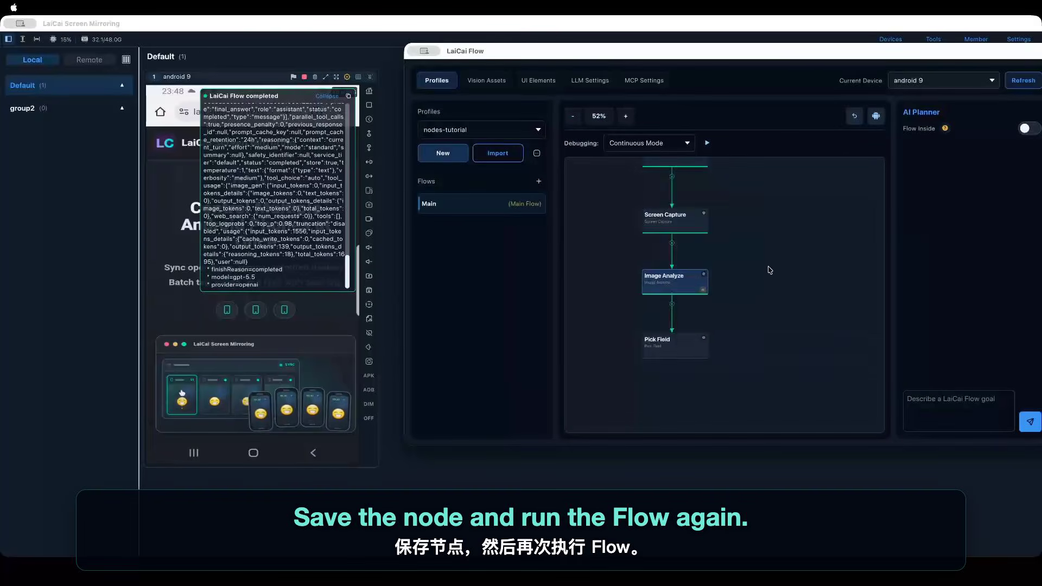
Step: Run the flow in Continuous Mode and inspect the Pick Field node's latest input and output
drag(768, 267, 765, 298)
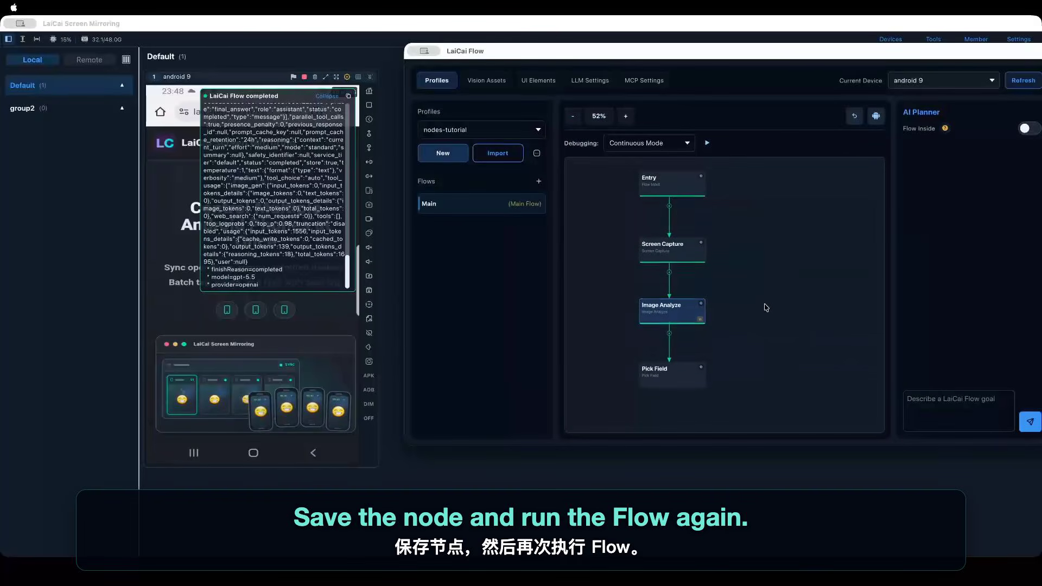
click(706, 143)
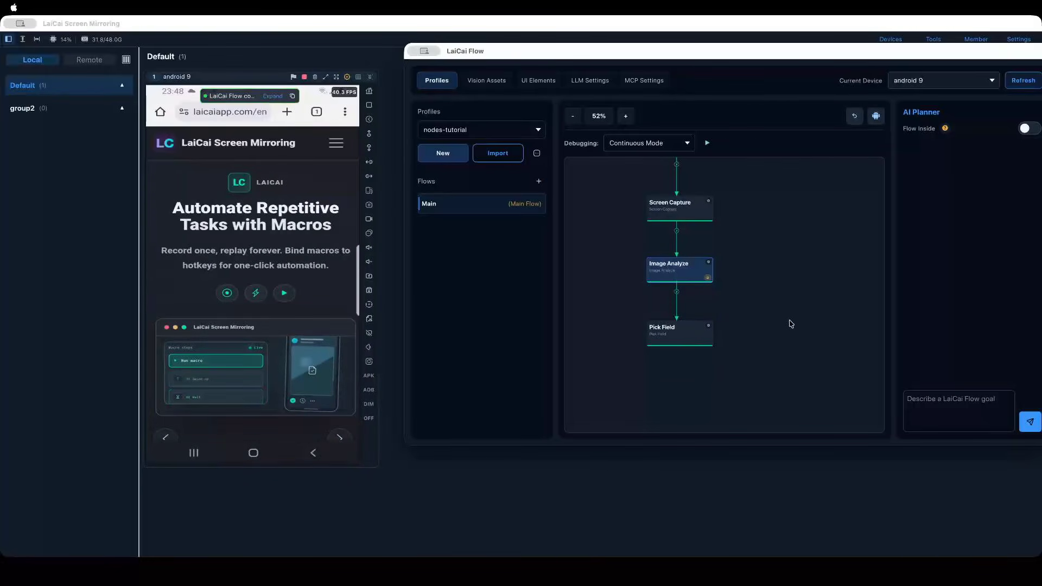
mouse_move(700, 331)
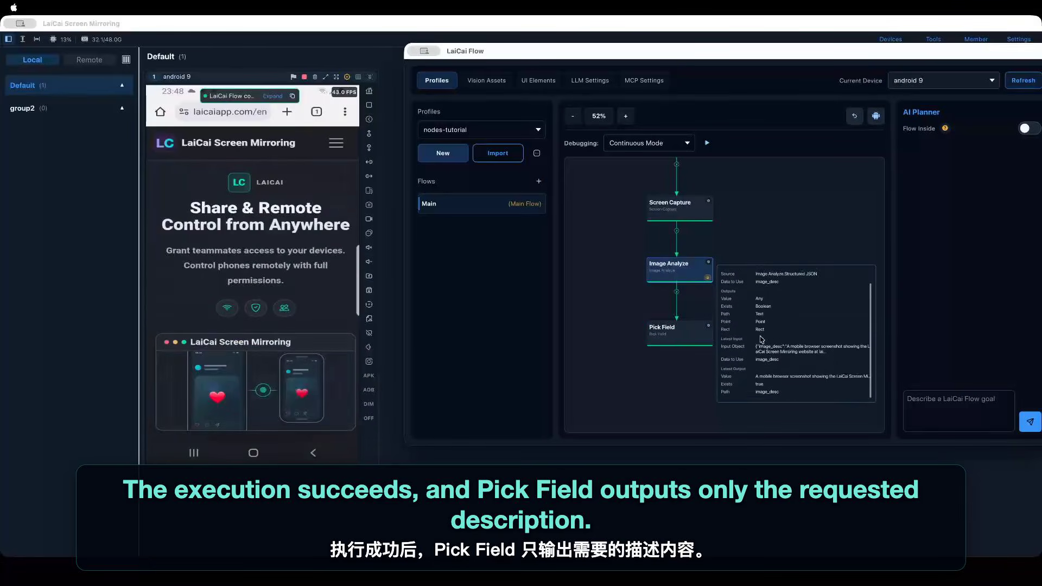
scroll(761, 339, up, 1)
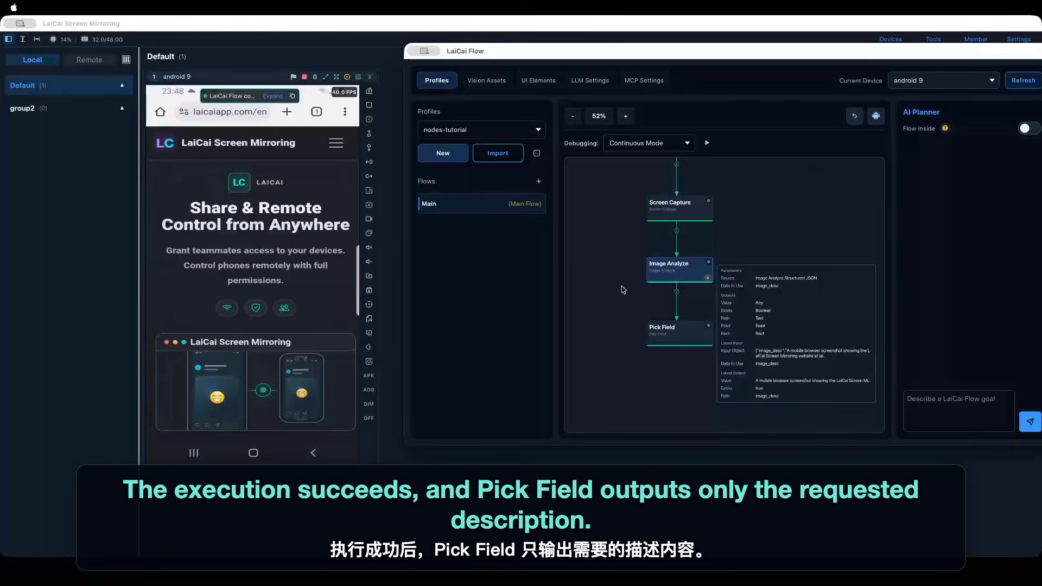
Step: Expand the flow log on the mirrored phone and highlight the description text in Pick Field's output value
click(272, 96)
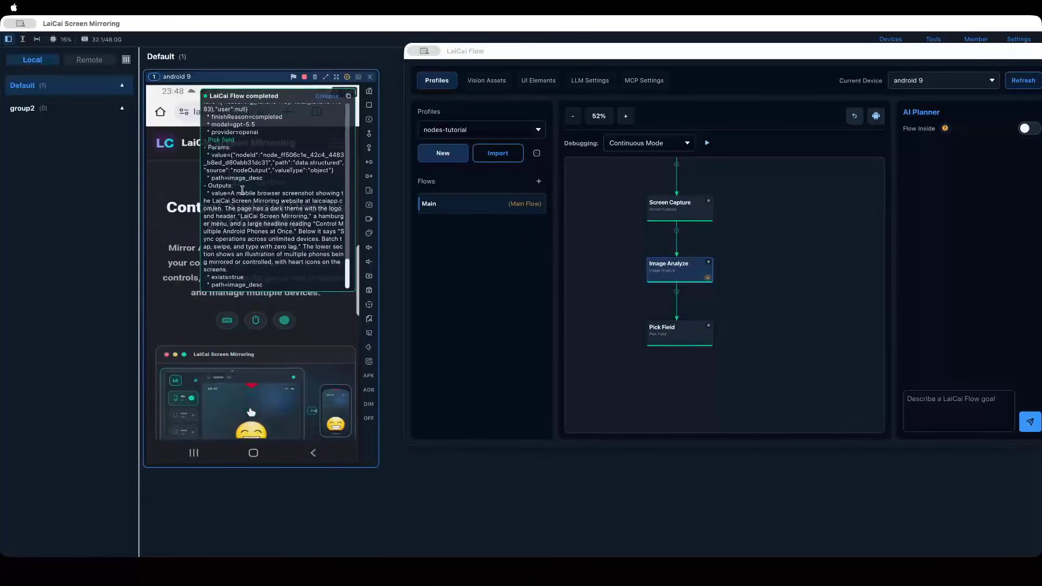
drag(203, 139, 325, 210)
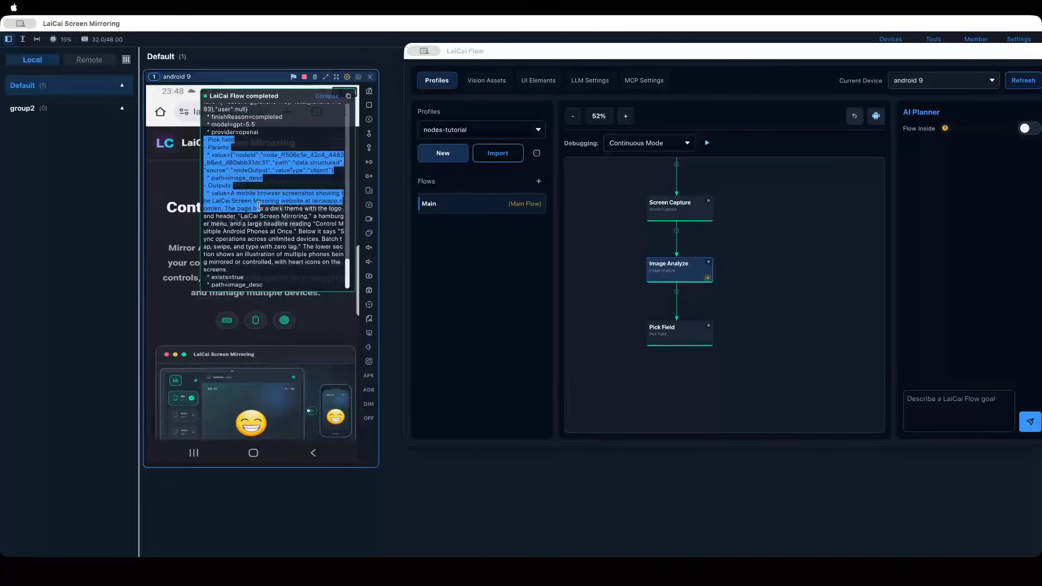
click(232, 192)
drag(232, 193, 227, 270)
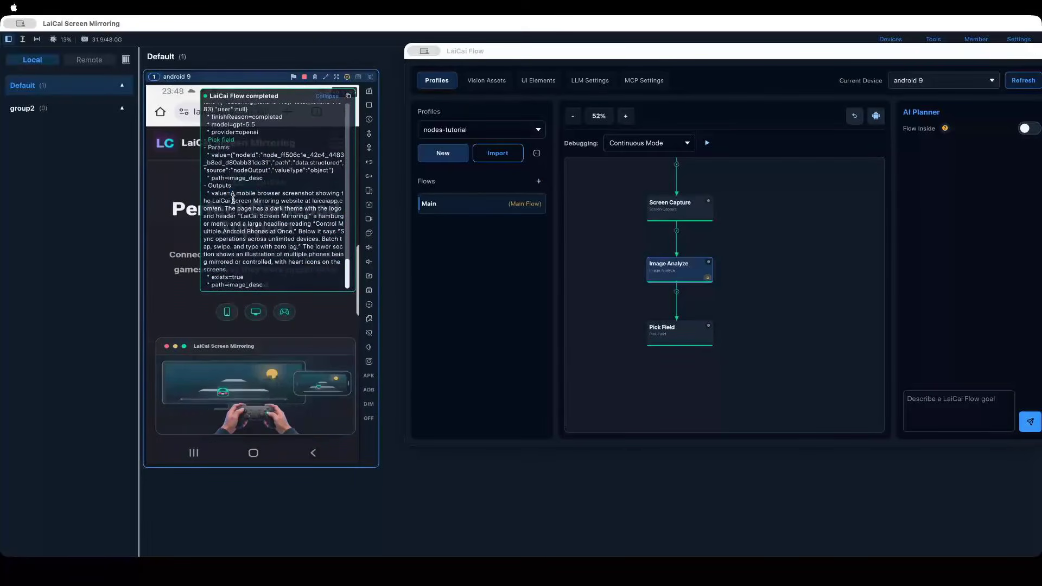
mouse_move(224, 270)
mouse_down()
mouse_move(223, 247)
mouse_move(227, 270)
mouse_up()
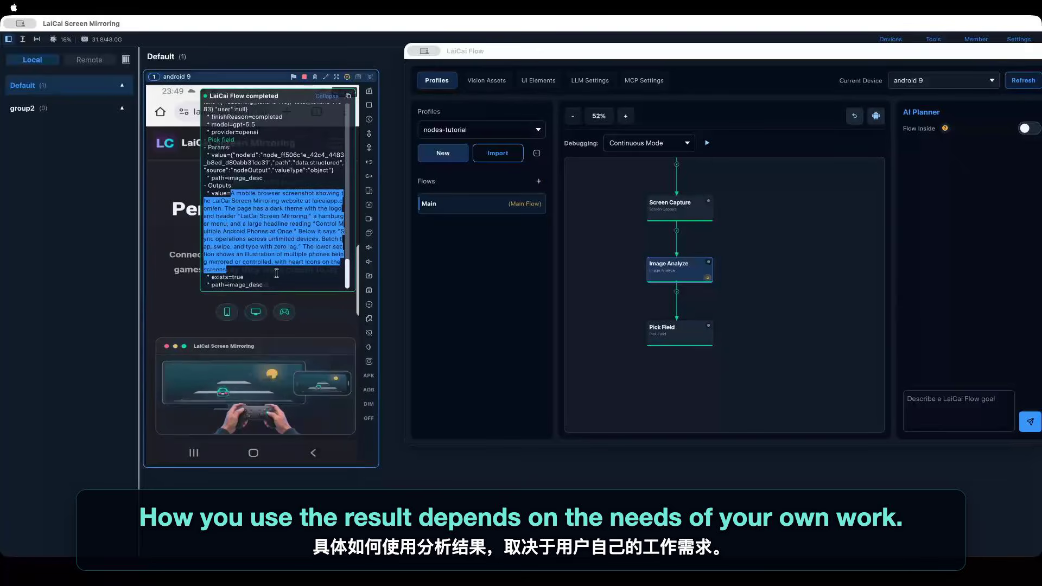
click(276, 201)
drag(275, 194, 278, 270)
click(277, 270)
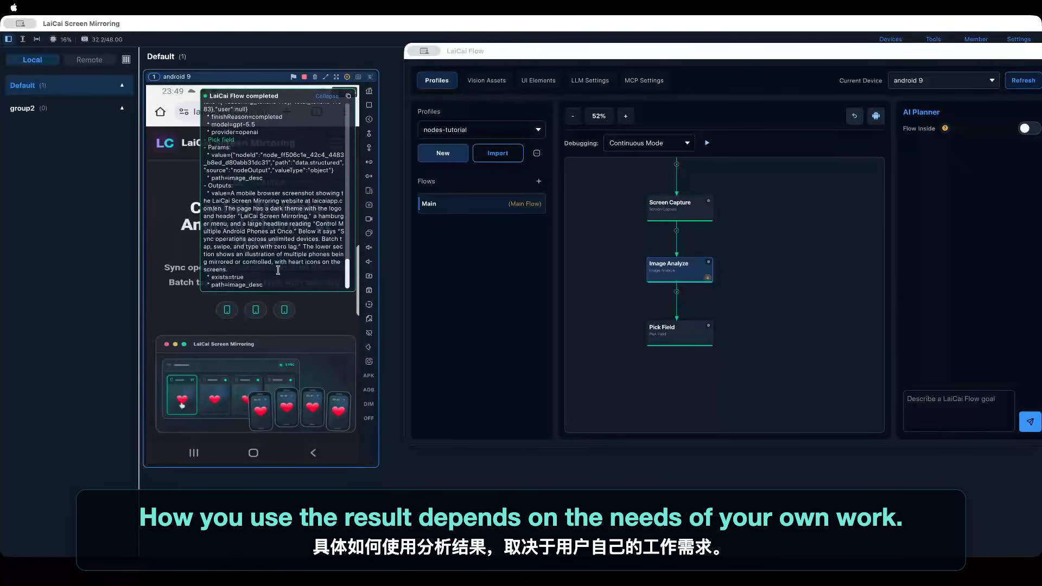
drag(275, 193, 277, 267)
click(276, 266)
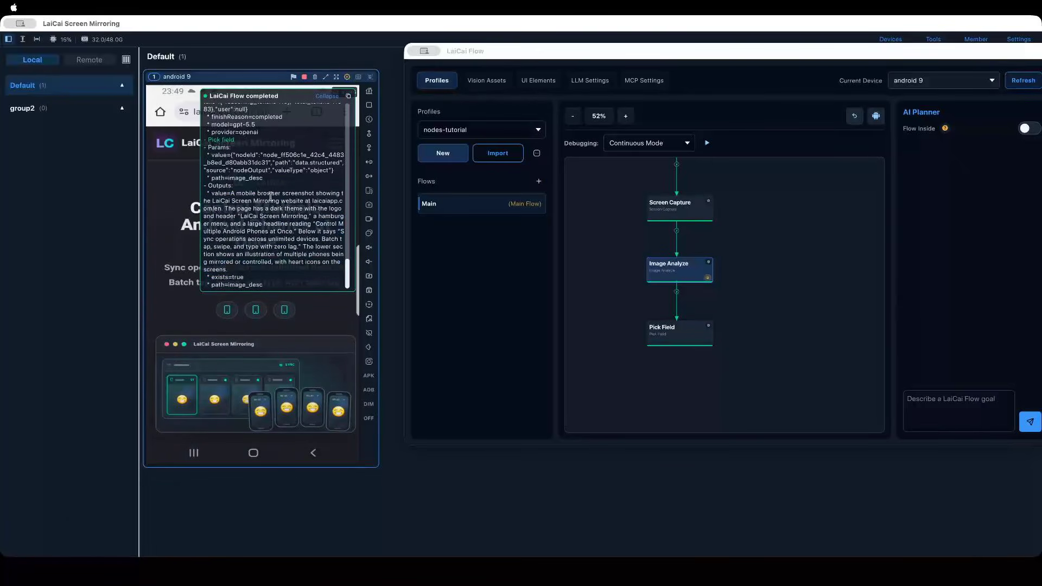
mouse_move(274, 194)
mouse_down()
mouse_move(277, 271)
mouse_move(270, 202)
mouse_up()
click(277, 269)
click(271, 196)
click(608, 286)
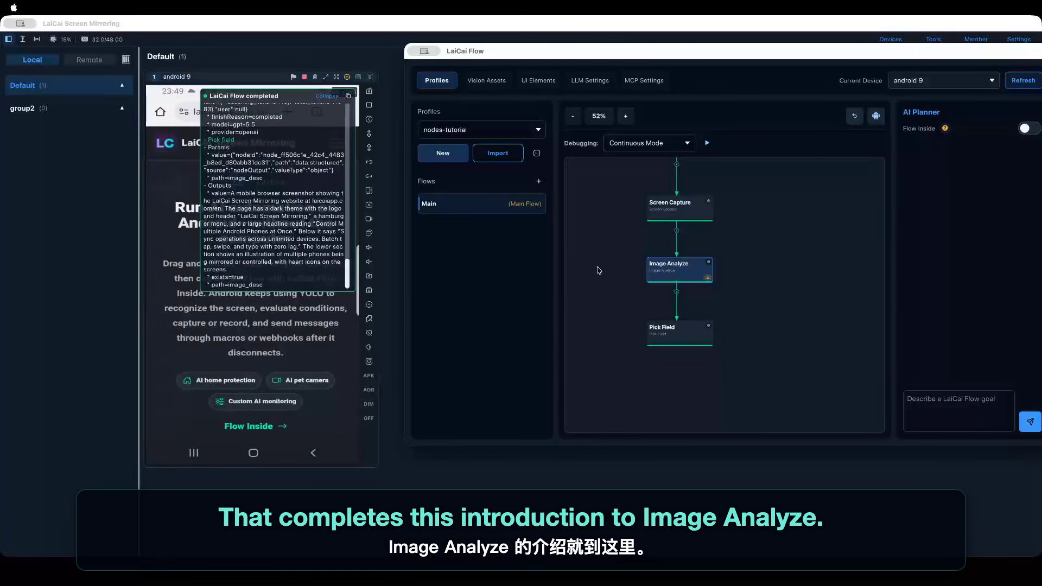
drag(601, 272, 610, 325)
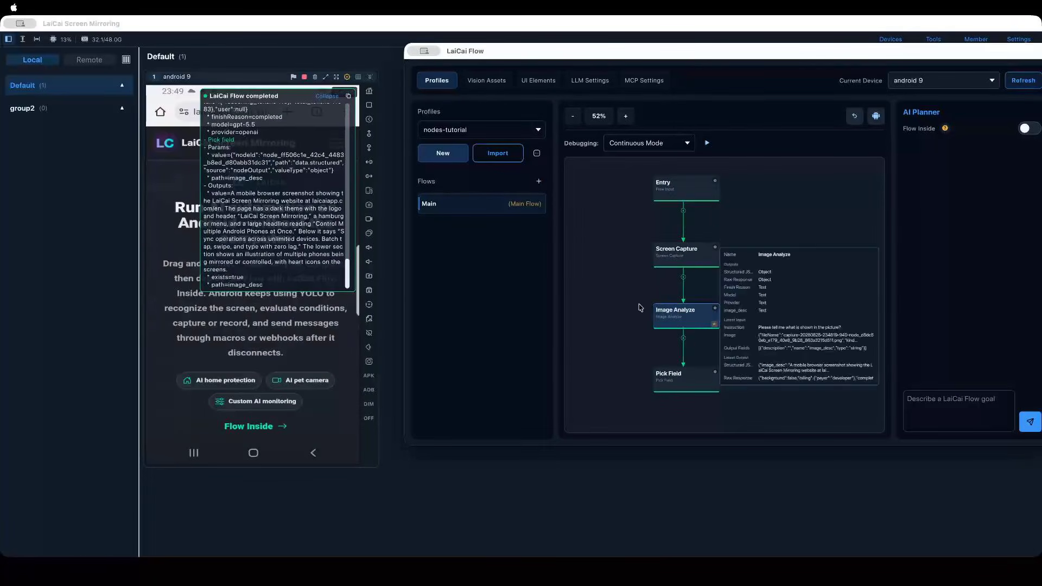
drag(614, 271, 591, 276)
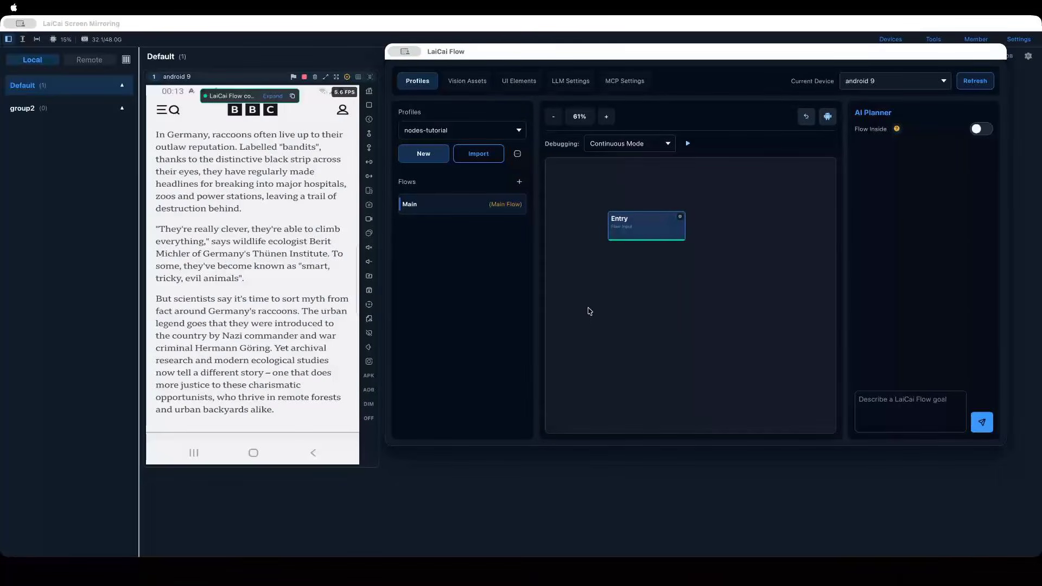
Step: Add a Text Analyze node from the LLM category to the Main flow
right_click(587, 304)
click(602, 315)
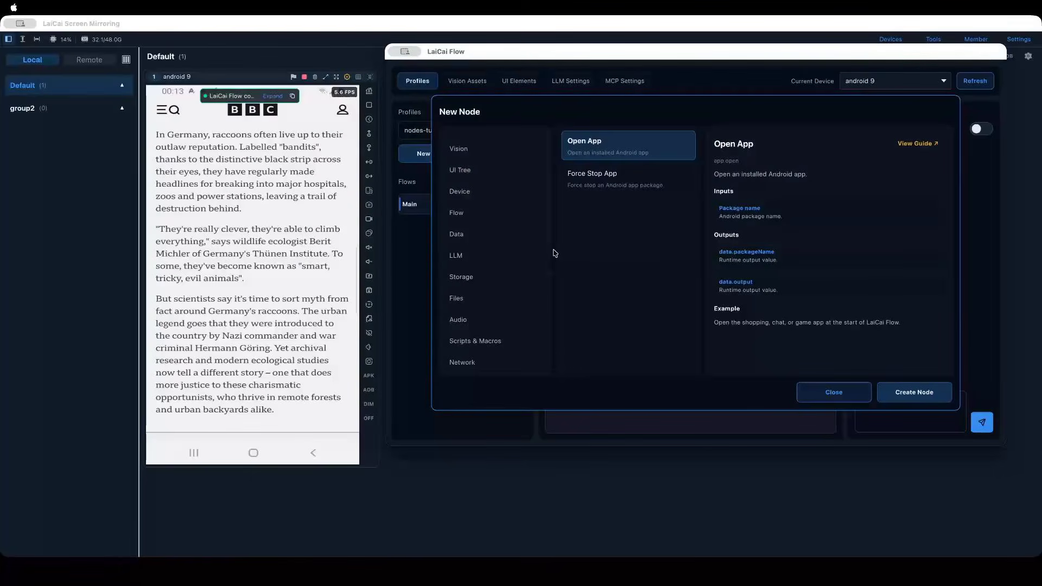
click(493, 258)
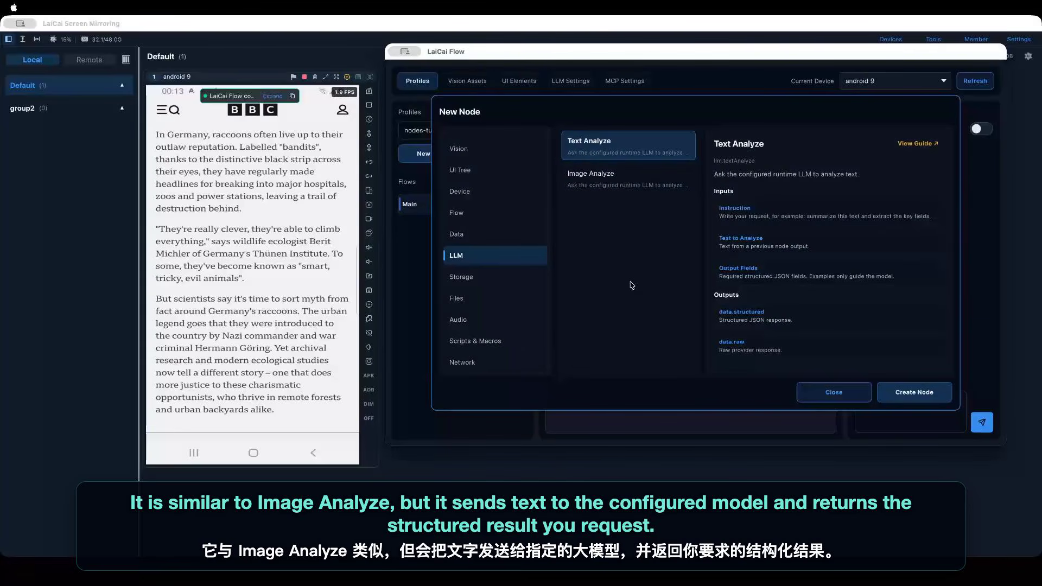
click(603, 180)
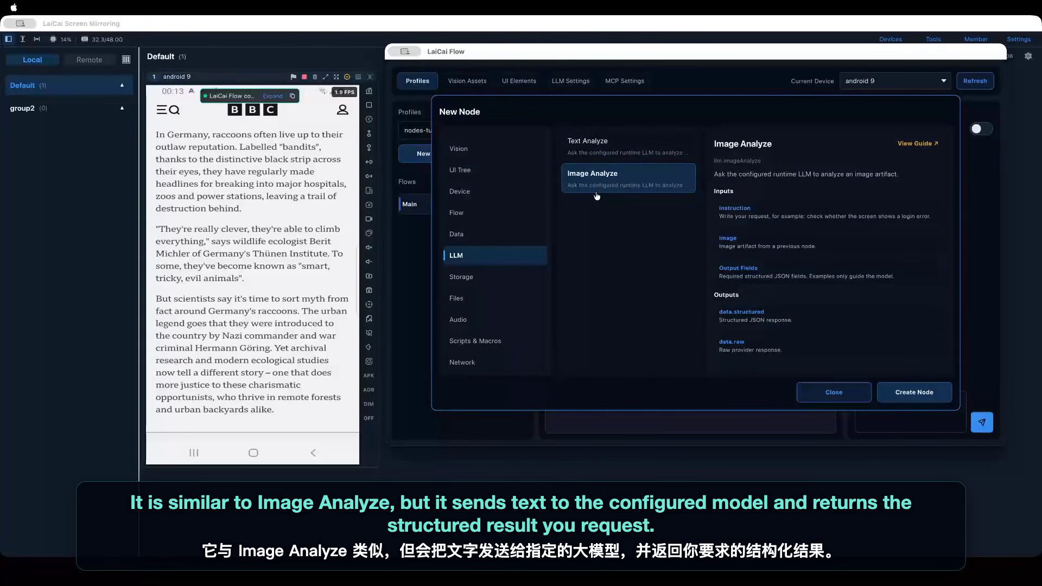
click(602, 150)
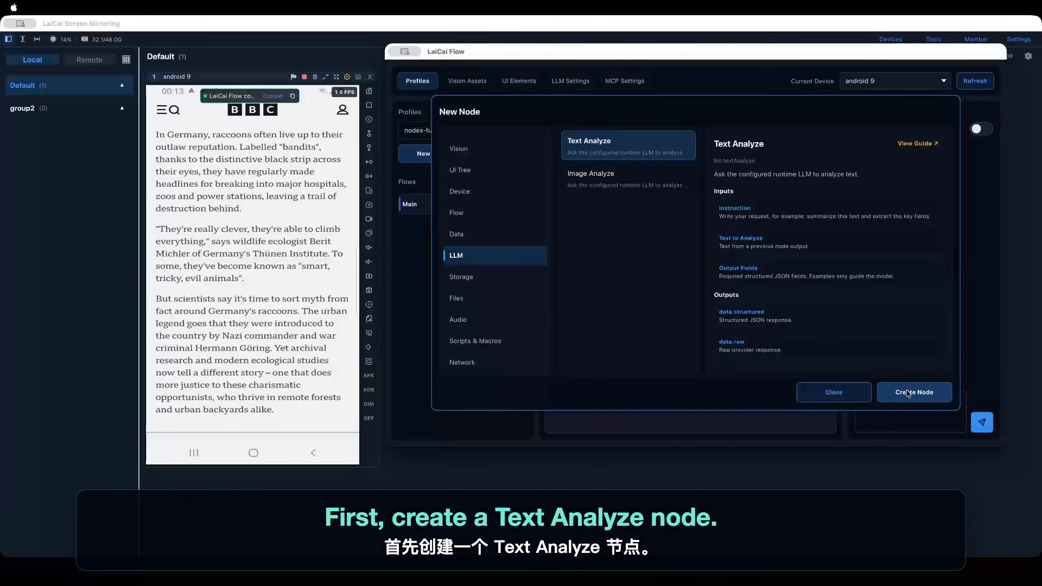
click(908, 393)
click(549, 194)
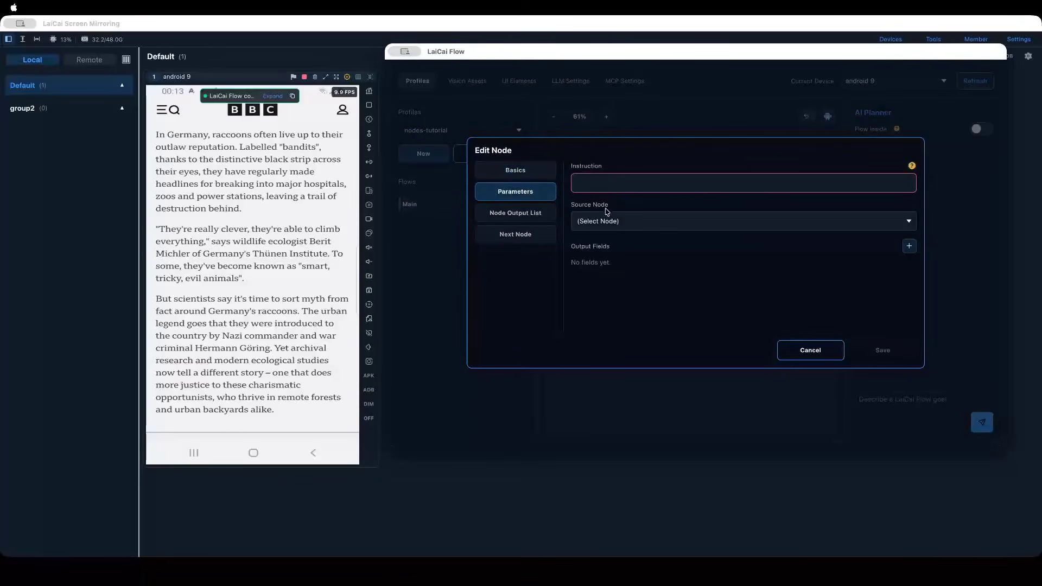
click(592, 179)
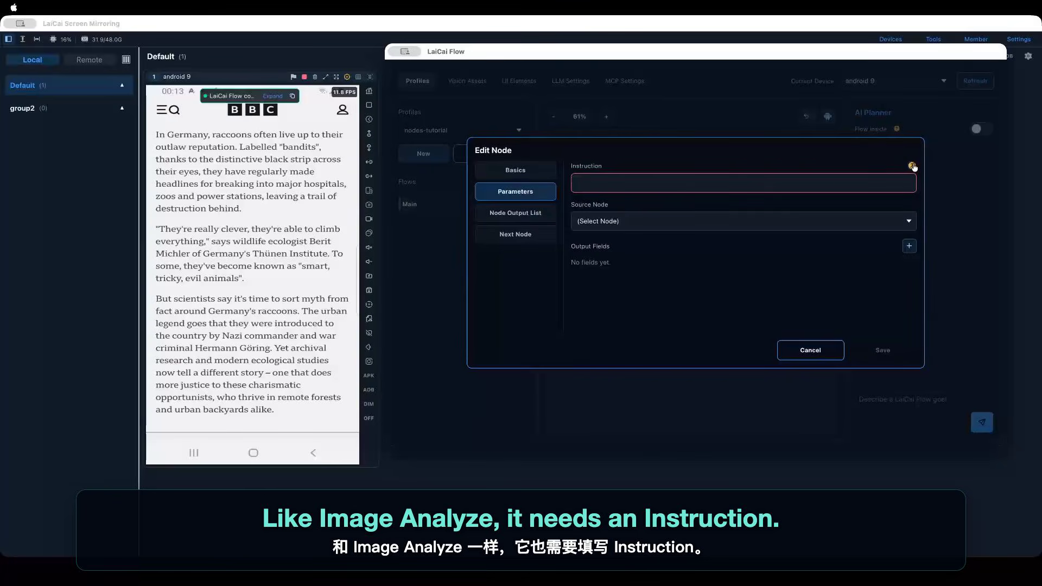
mouse_move(914, 167)
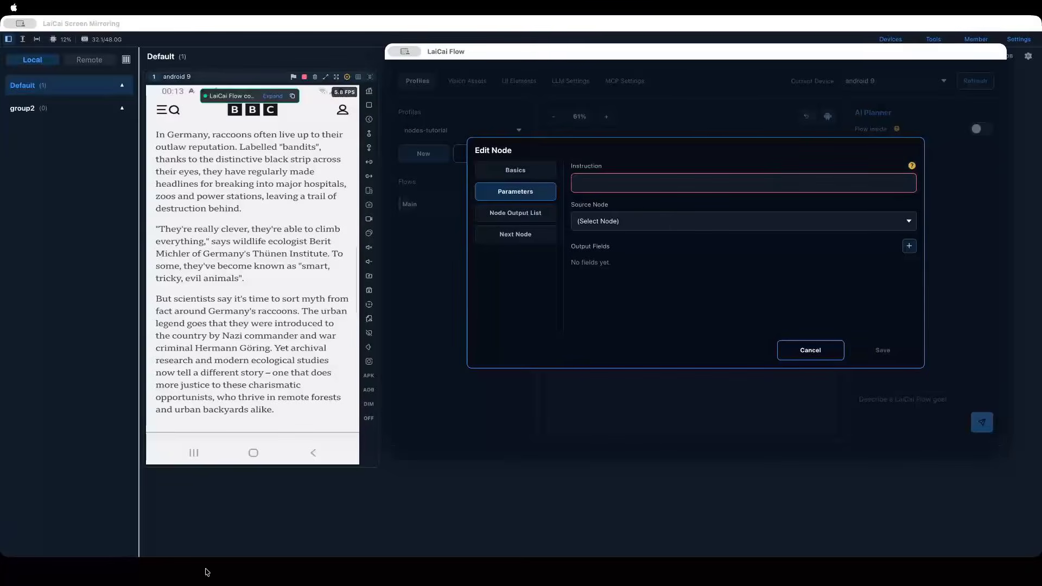
drag(512, 54, 507, 217)
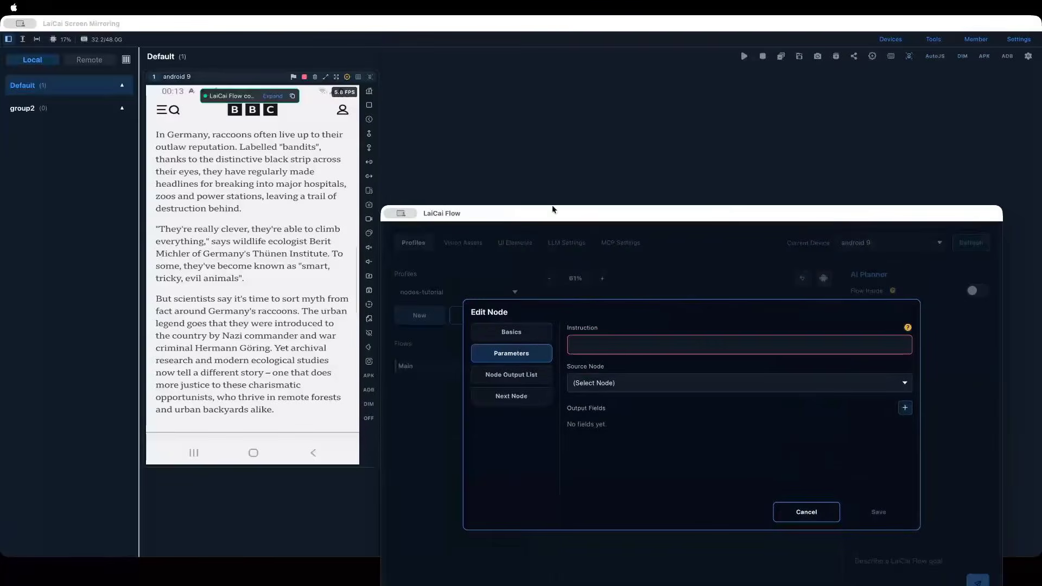
drag(745, 215, 690, 93)
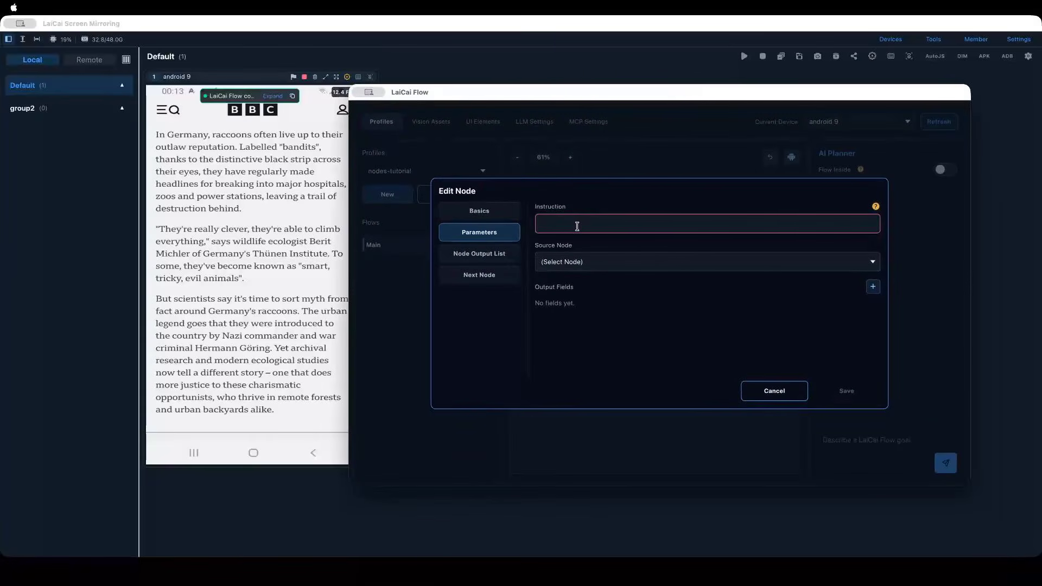
text(Please summarize the text content in Chinese.)
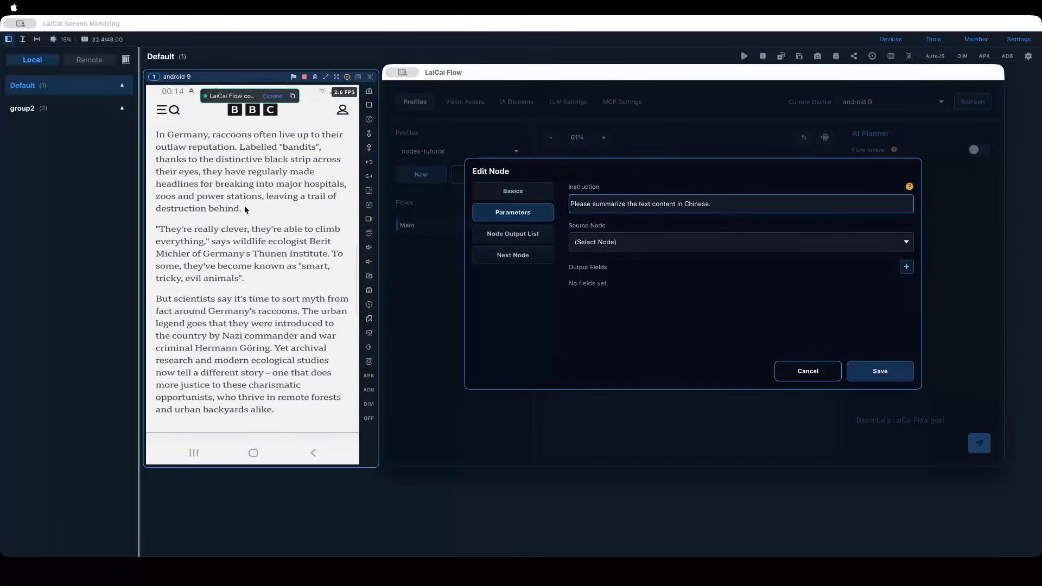
click(603, 241)
click(600, 243)
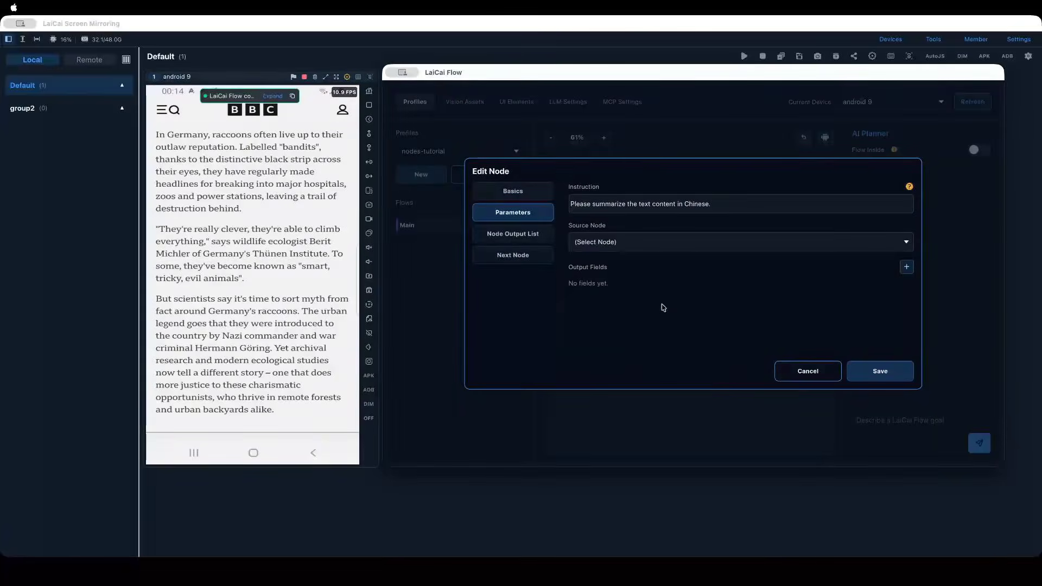
click(796, 370)
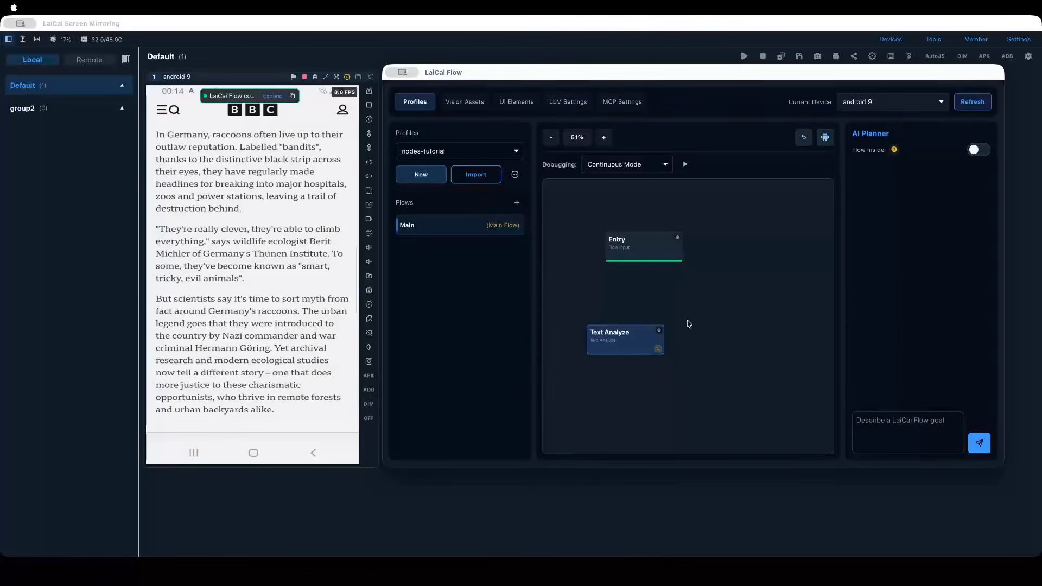
Step: Add an OCR node from the Vision category to the flow
right_click(672, 290)
click(681, 295)
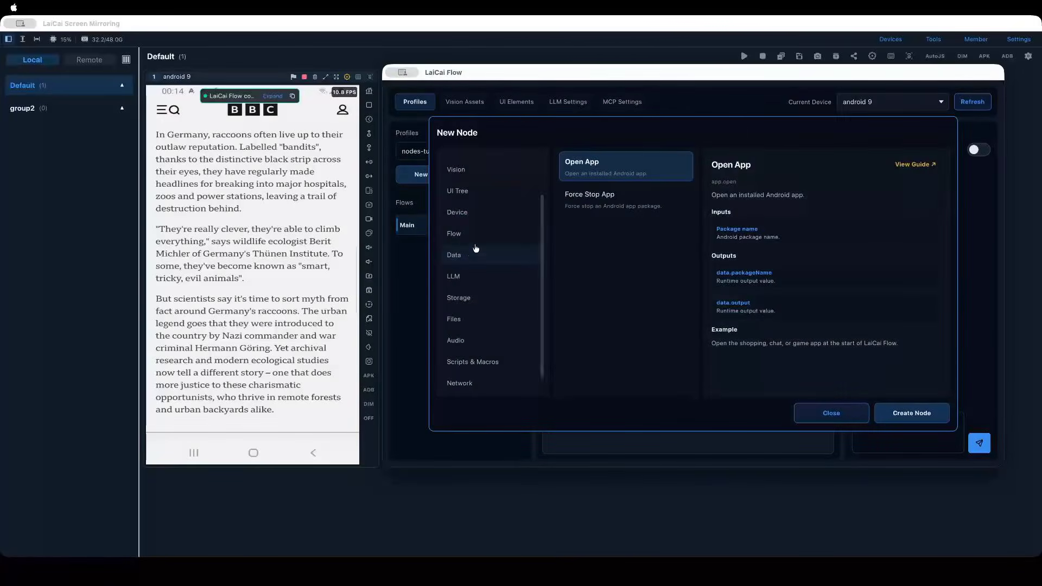
scroll(481, 233, up, 3)
click(473, 226)
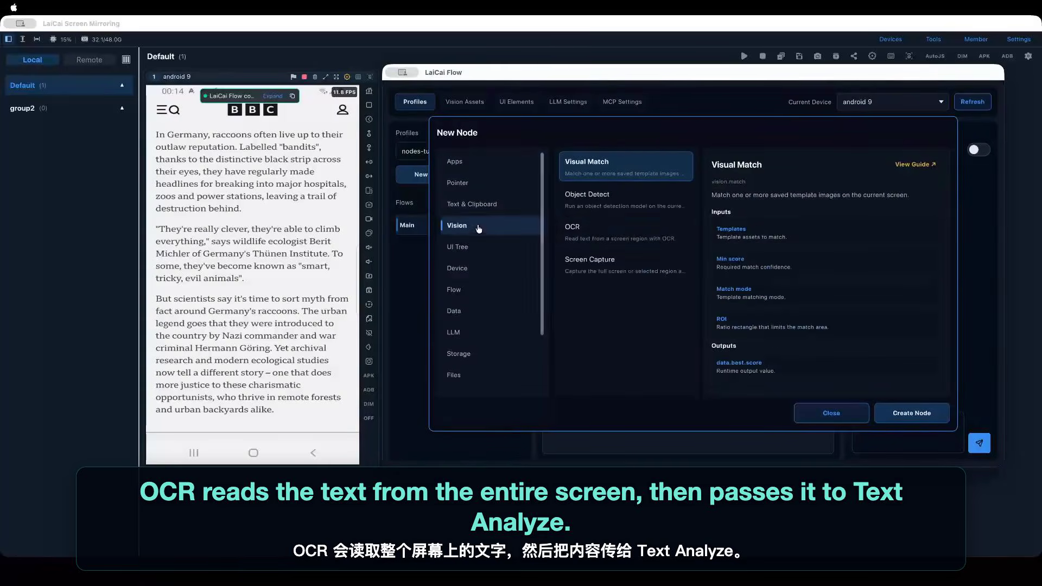
click(599, 231)
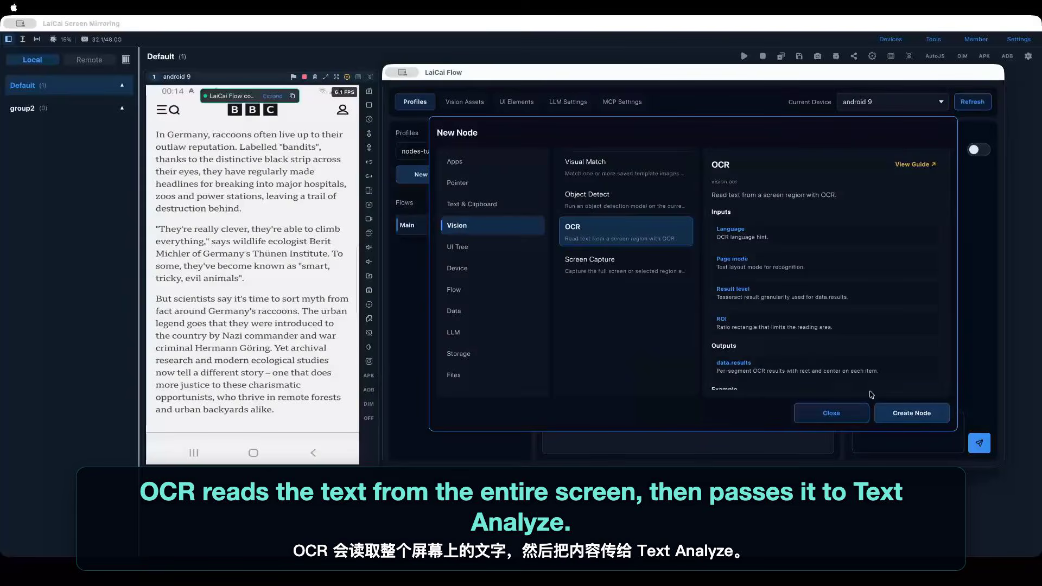
click(900, 415)
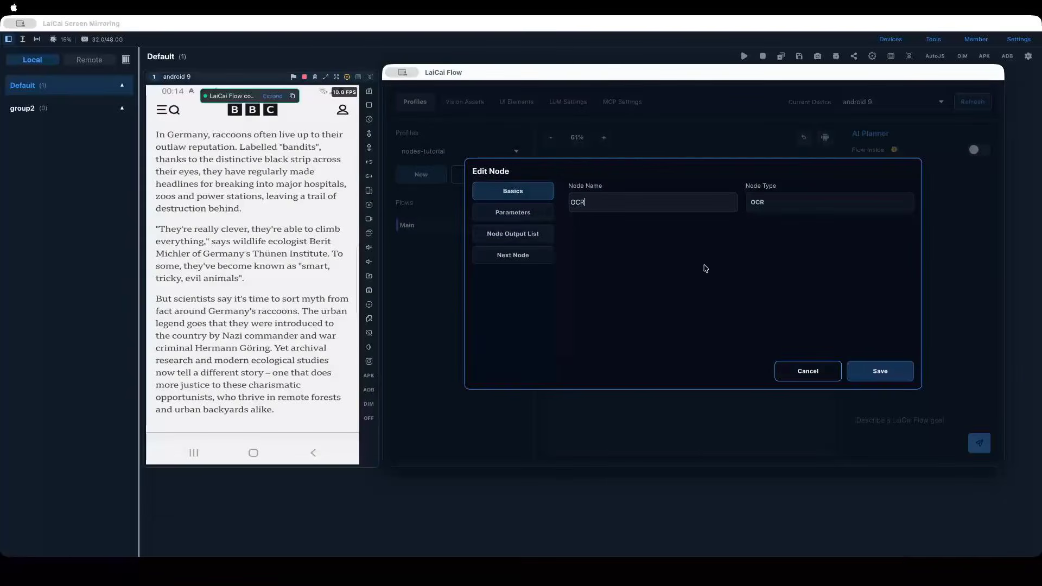
Step: Keep the OCR node's ROI Region at Full Screen with the other parameters at their defaults, and save the node
click(542, 215)
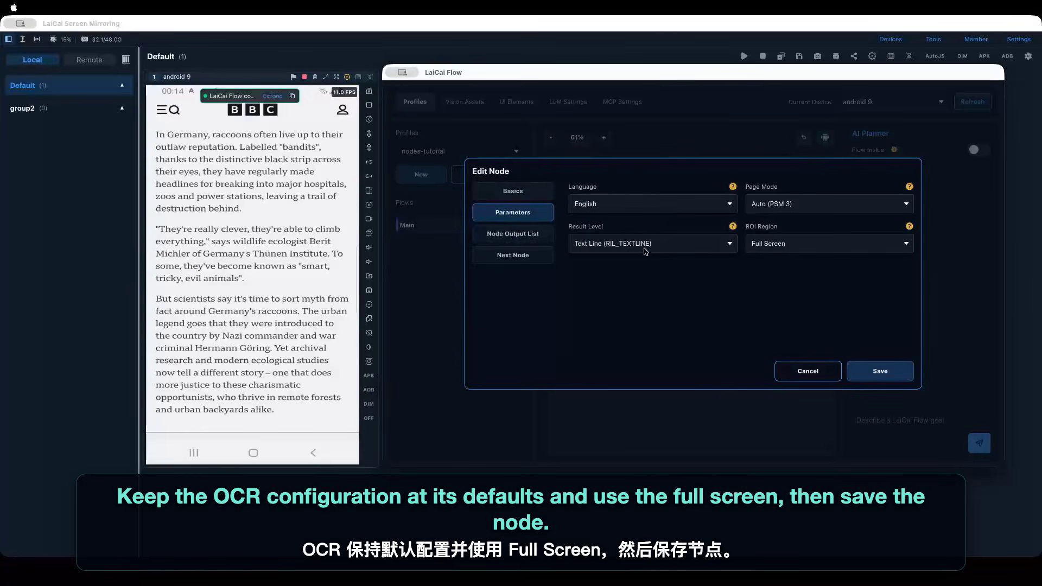
click(792, 246)
click(785, 233)
click(880, 371)
Step: Rearrange the canvas so OCR sits directly below Entry and Text Analyze sits below OCR
click(624, 341)
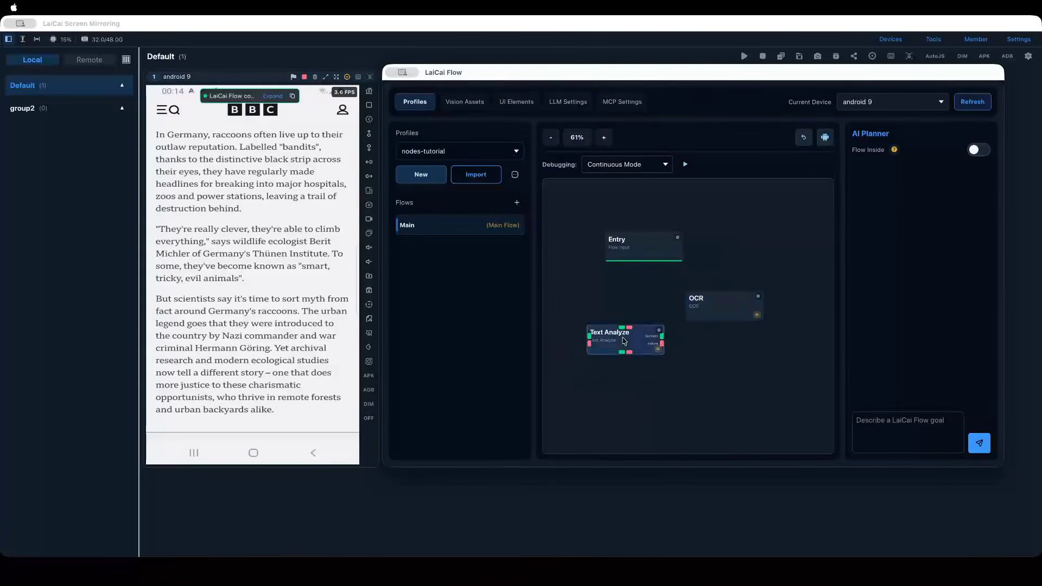
drag(623, 341, 634, 390)
drag(719, 307, 640, 314)
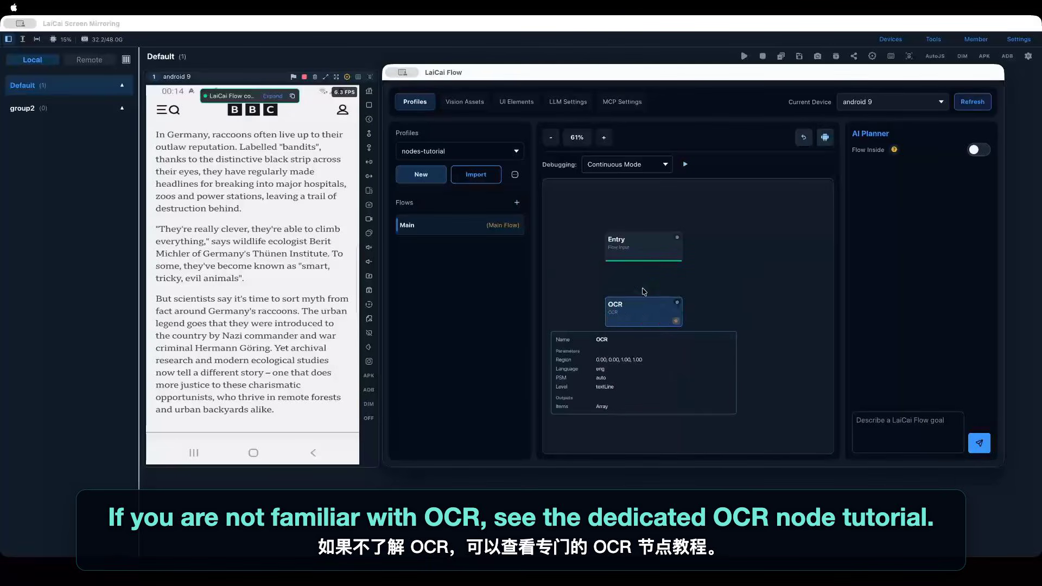
Step: Connect Entry to OCR, and OCR's success output to Text Analyze
mouse_move(640, 258)
drag(641, 259, 640, 321)
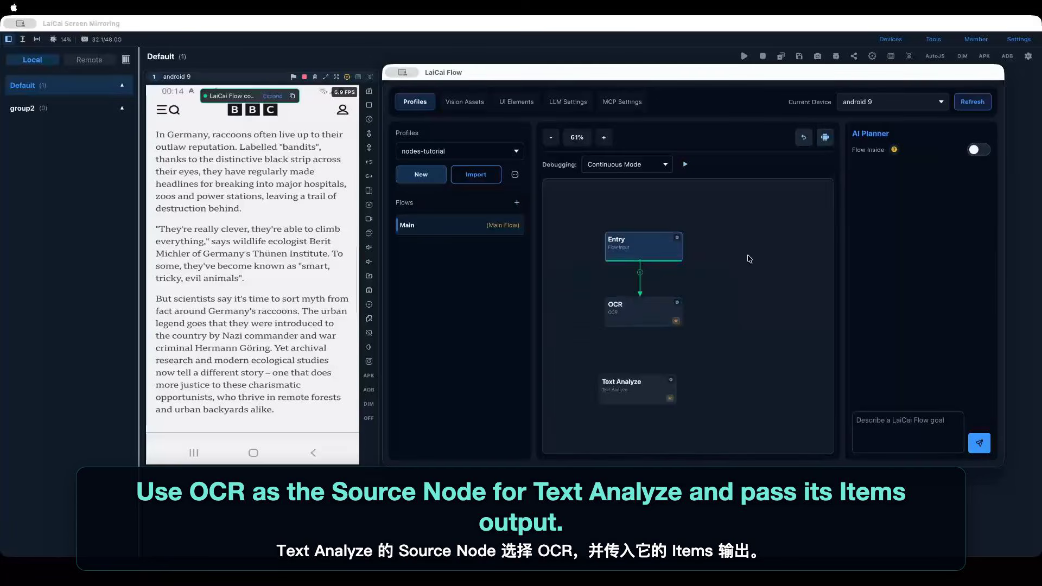
mouse_move(648, 328)
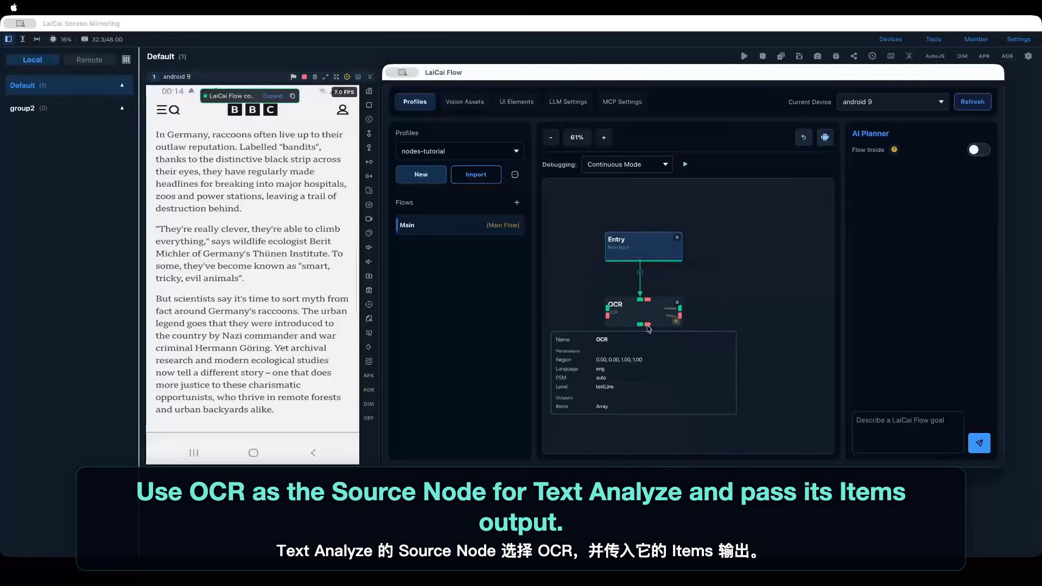
drag(641, 324, 638, 374)
drag(769, 295, 769, 255)
Step: Set the Text Analyze node's Instruction to "Please summarize the text content in Chinese."
right_click(619, 340)
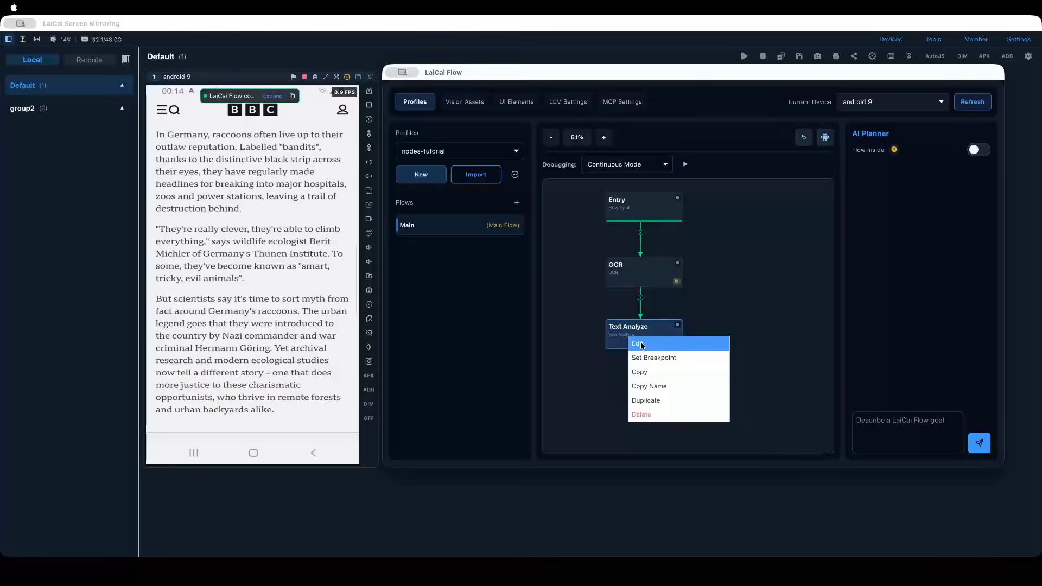
click(642, 346)
click(513, 212)
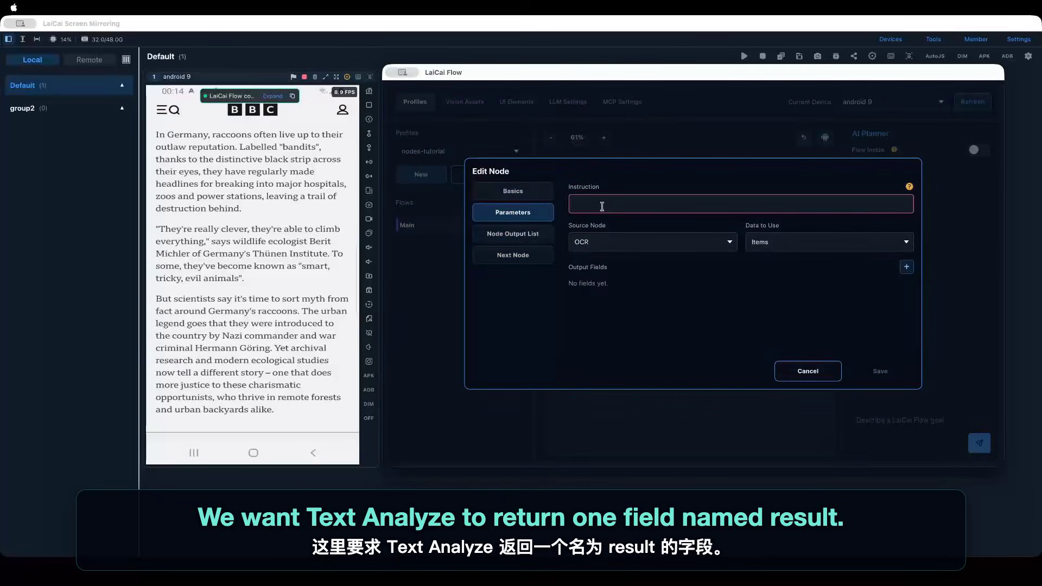
text(Please summarize the text content in Chinese.)
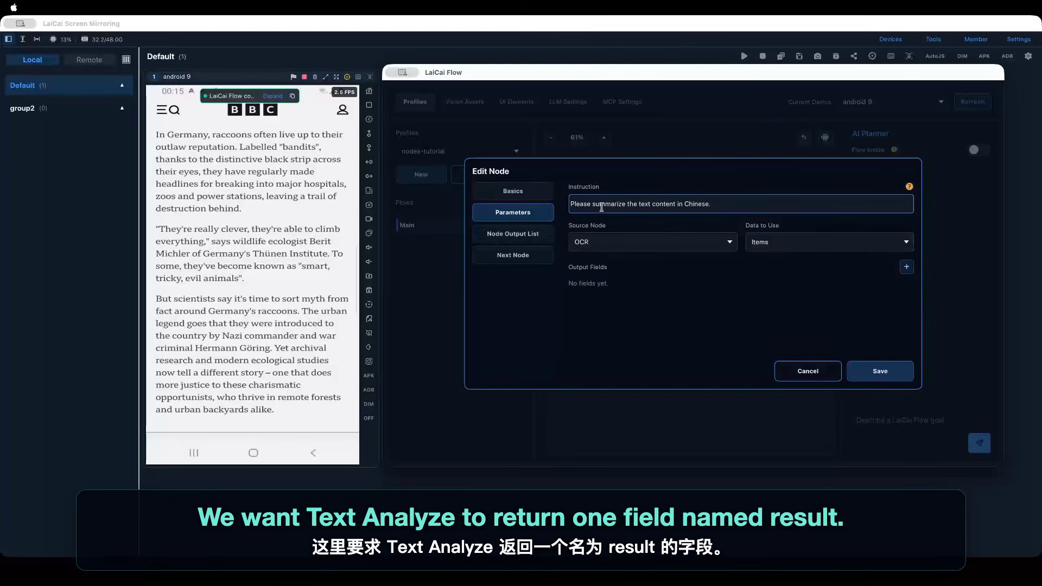
Step: Add a Text output field named result to Text Analyze, leaving its description and example empty, and save the node
click(906, 267)
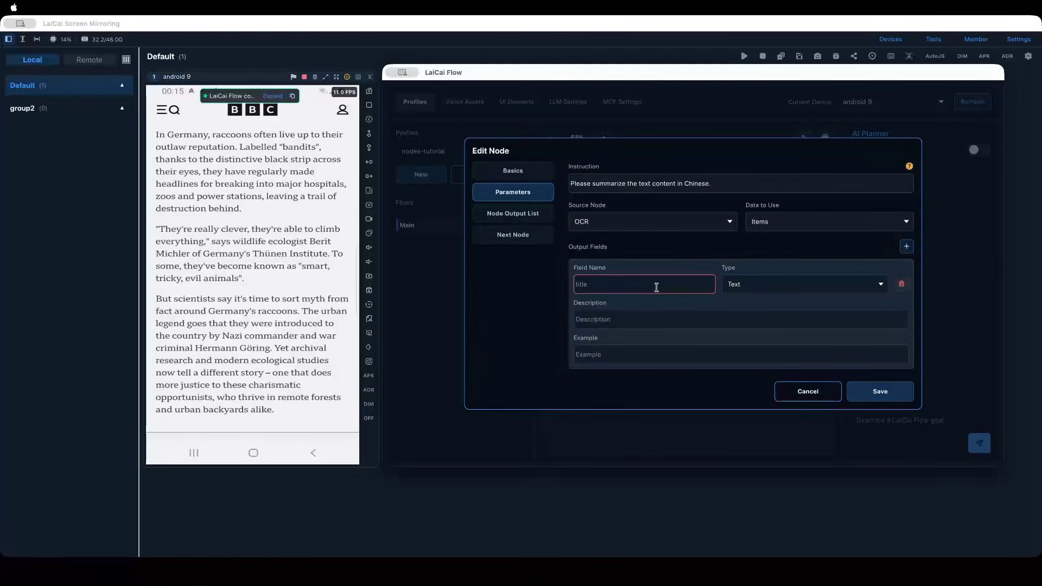
text(res)
key(BackSpace)
key(BackSpace)
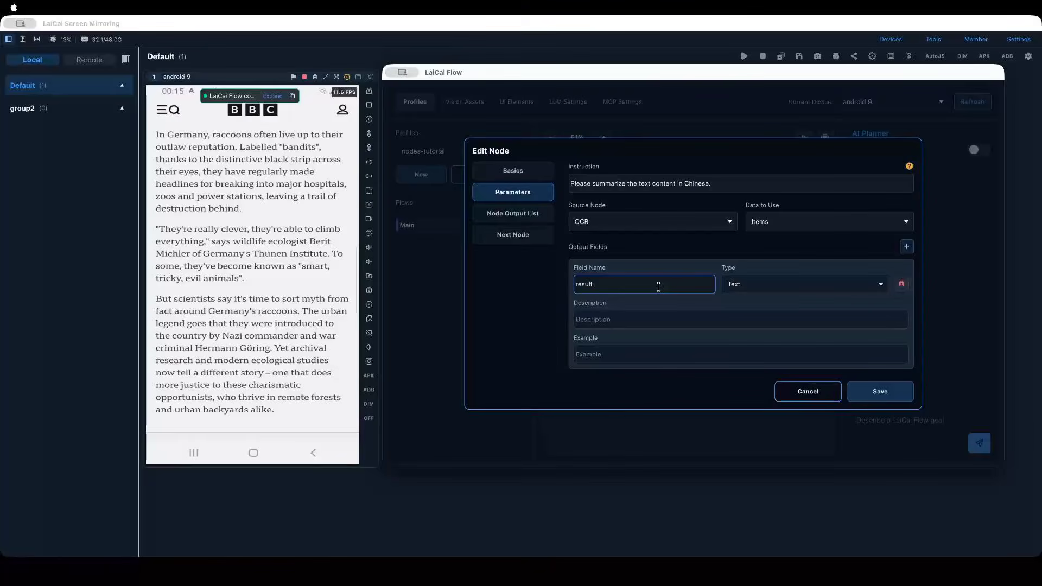
click(659, 321)
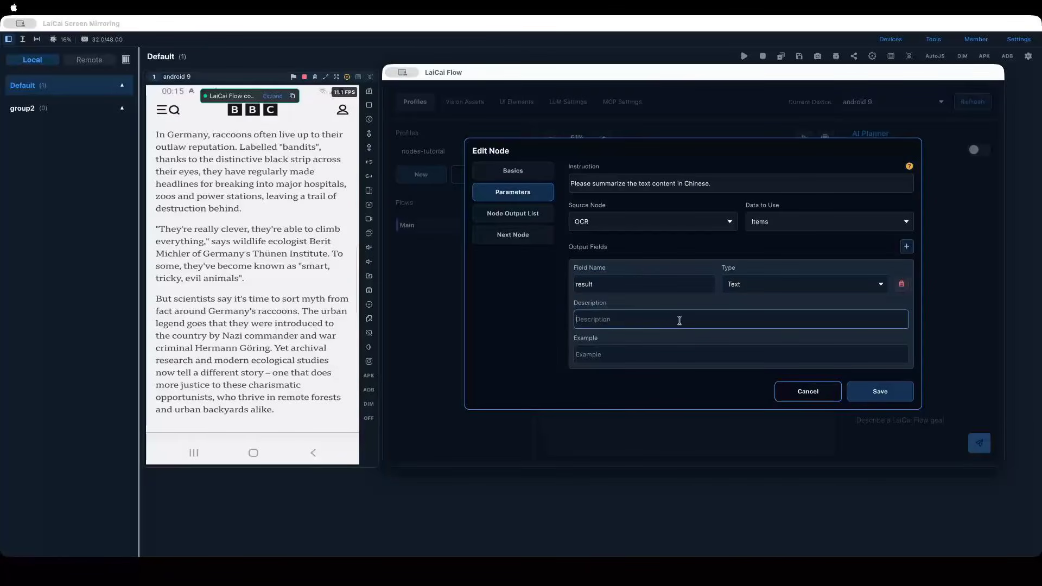
drag(619, 283, 566, 282)
click(636, 284)
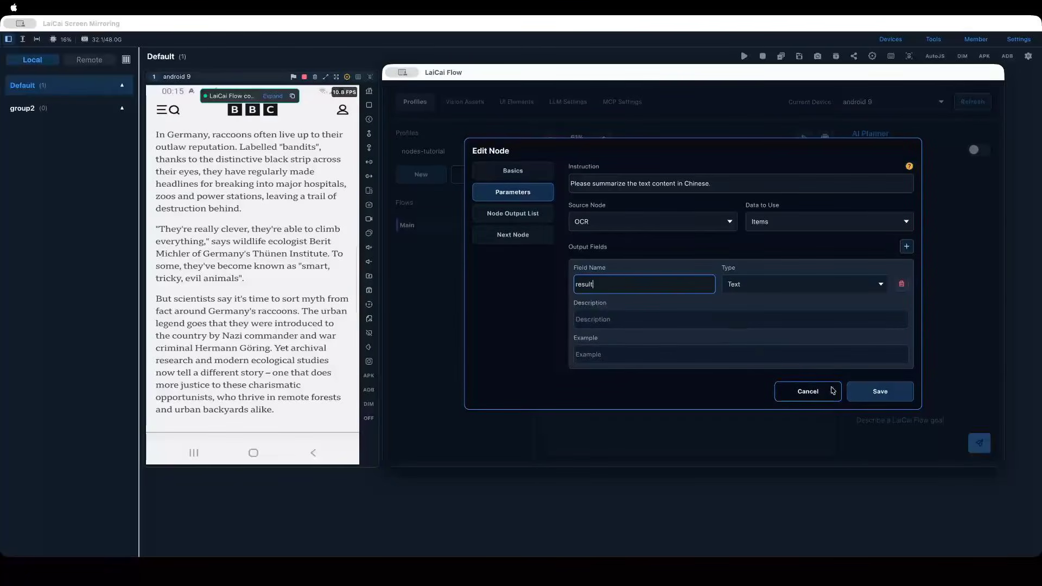
click(869, 396)
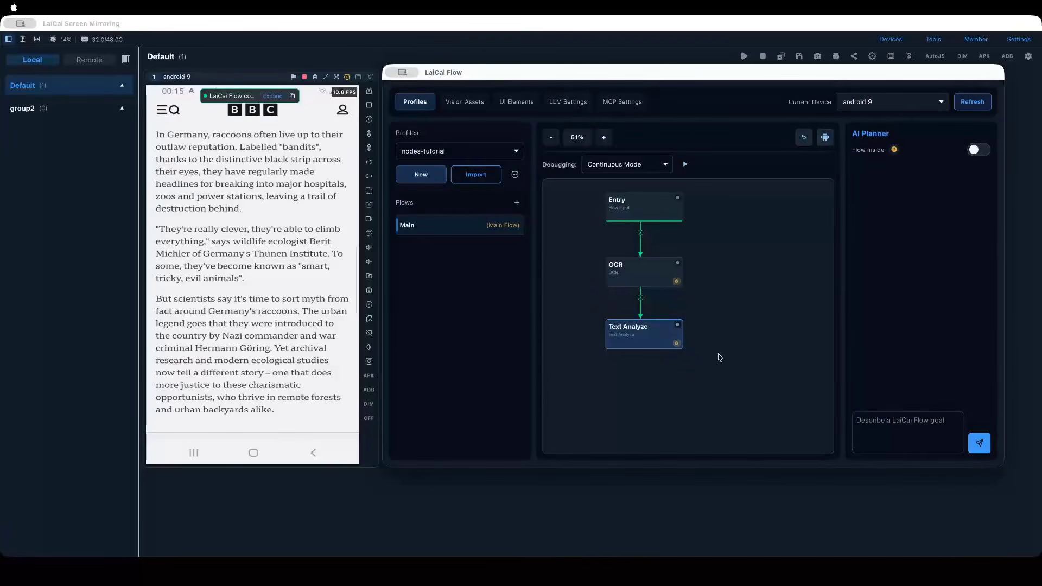
Step: Add a Pick Field node from the Data category below Text Analyze
scroll(657, 357, down, 3)
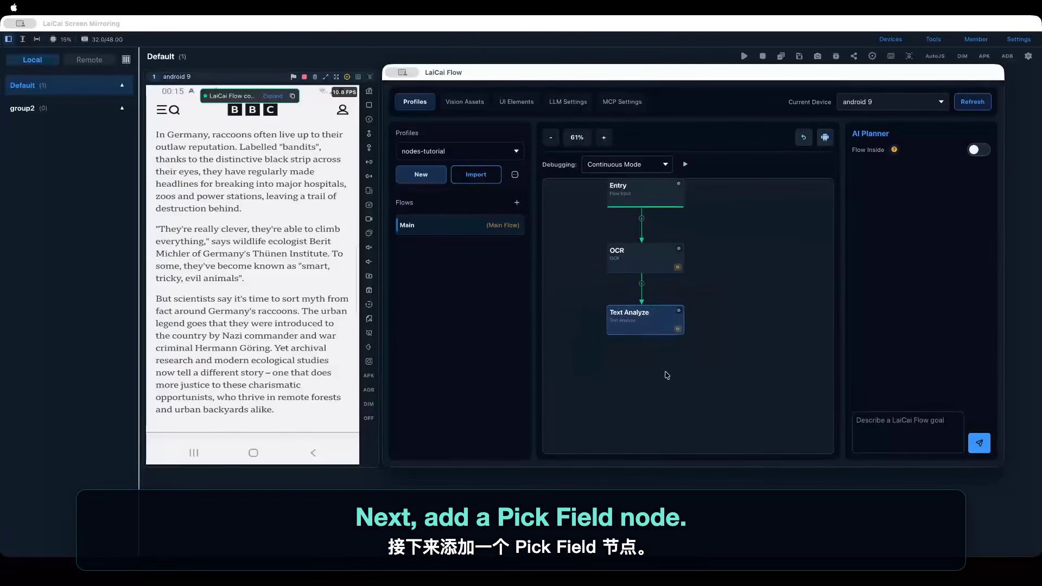
right_click(657, 358)
click(670, 363)
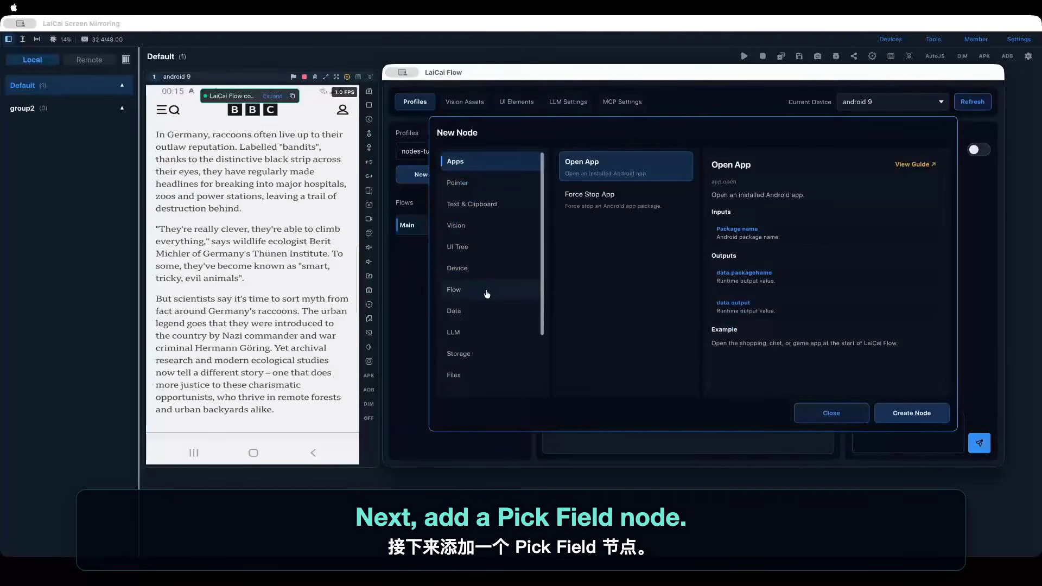
click(483, 311)
scroll(619, 277, down, 5)
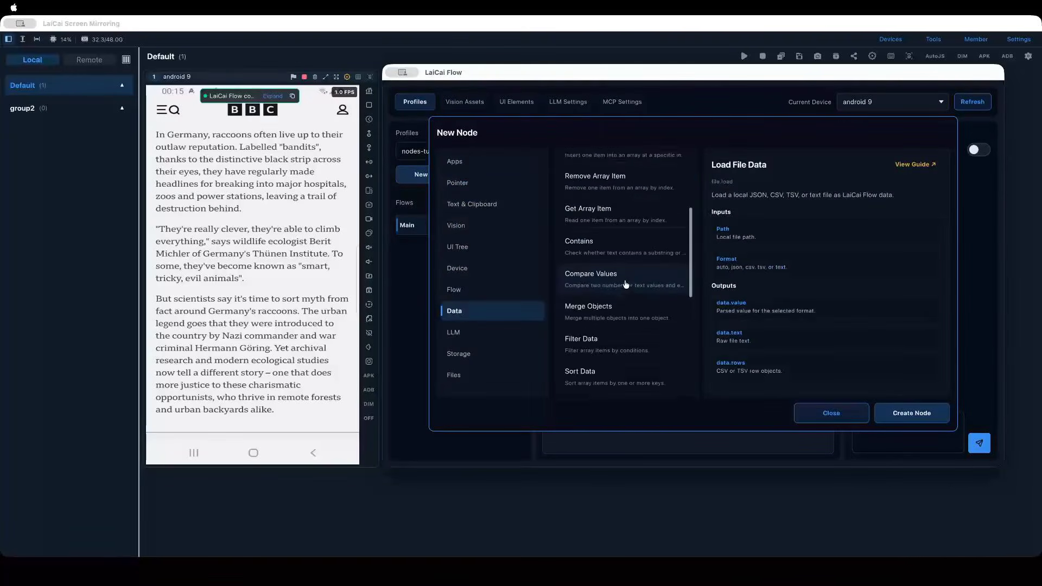
scroll(617, 278, down, 5)
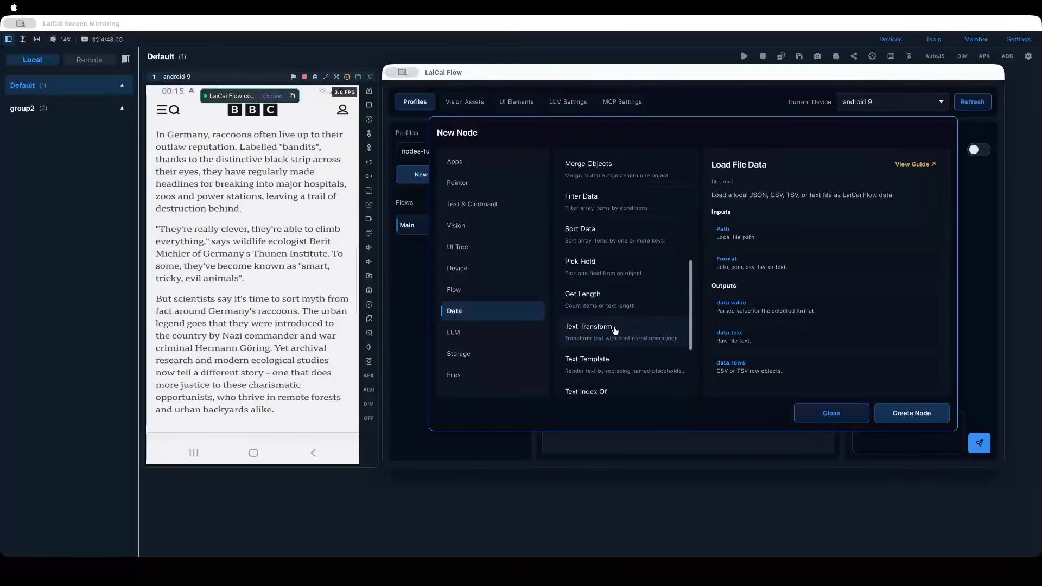
click(611, 268)
click(911, 413)
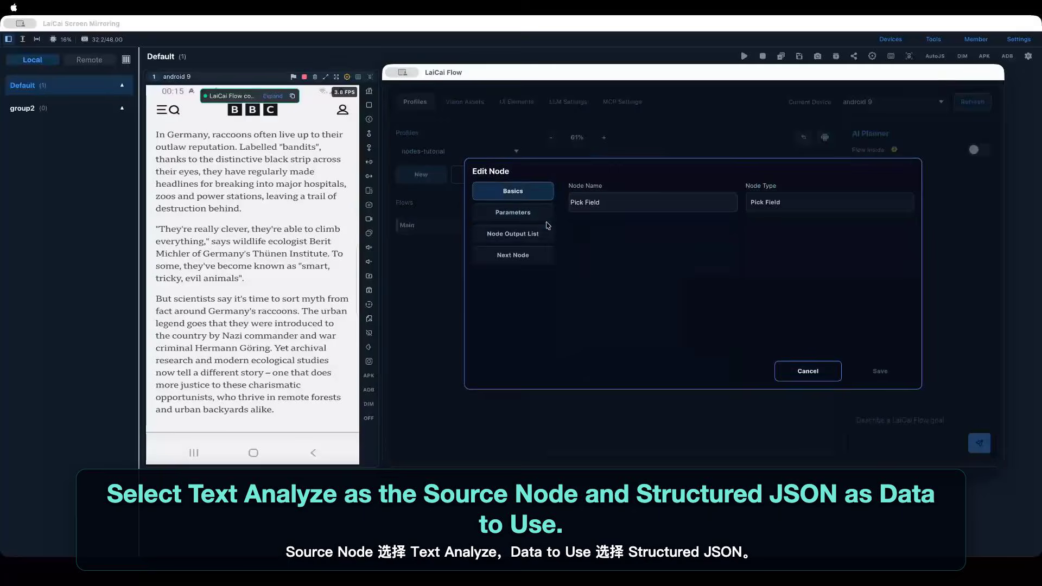
Step: Set Pick Field's Source Node to Text Analyze, with Structured JSON as the Data to Use
click(545, 217)
click(608, 203)
click(599, 226)
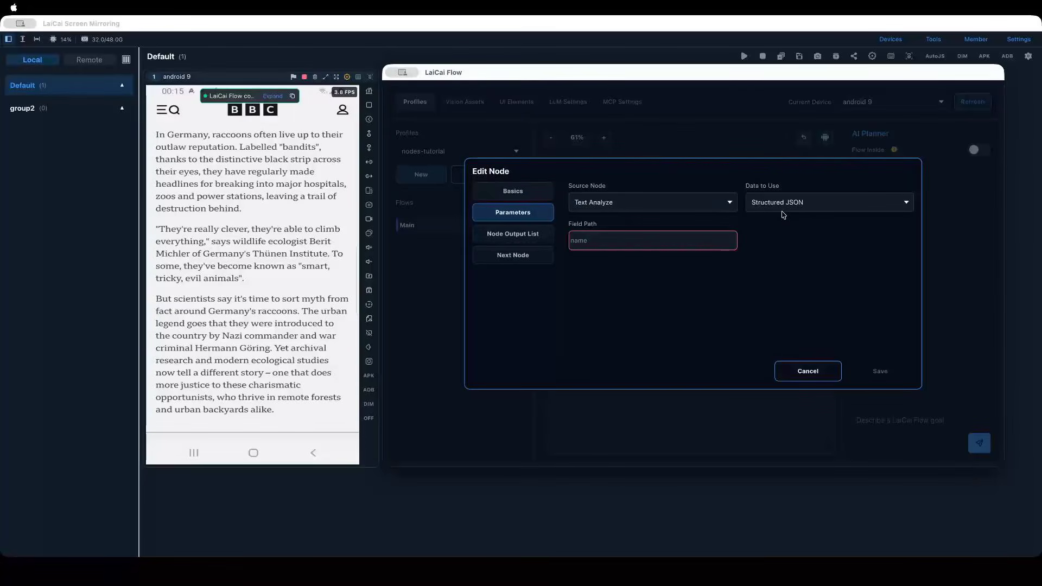
Step: Set Pick Field's Field Path to result, save the node, and connect Text Analyze's success output to Pick Field
click(692, 243)
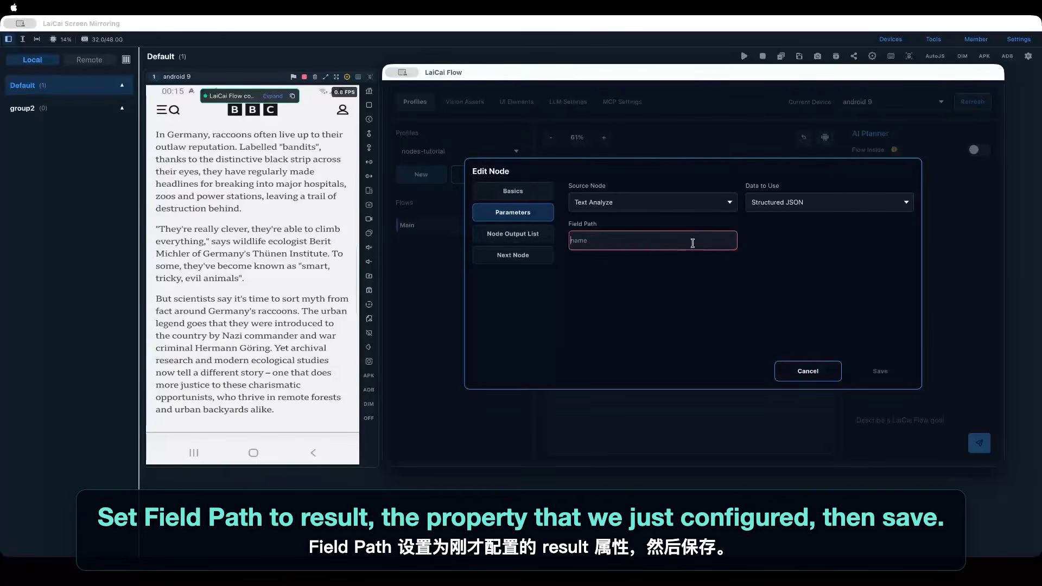
text(result)
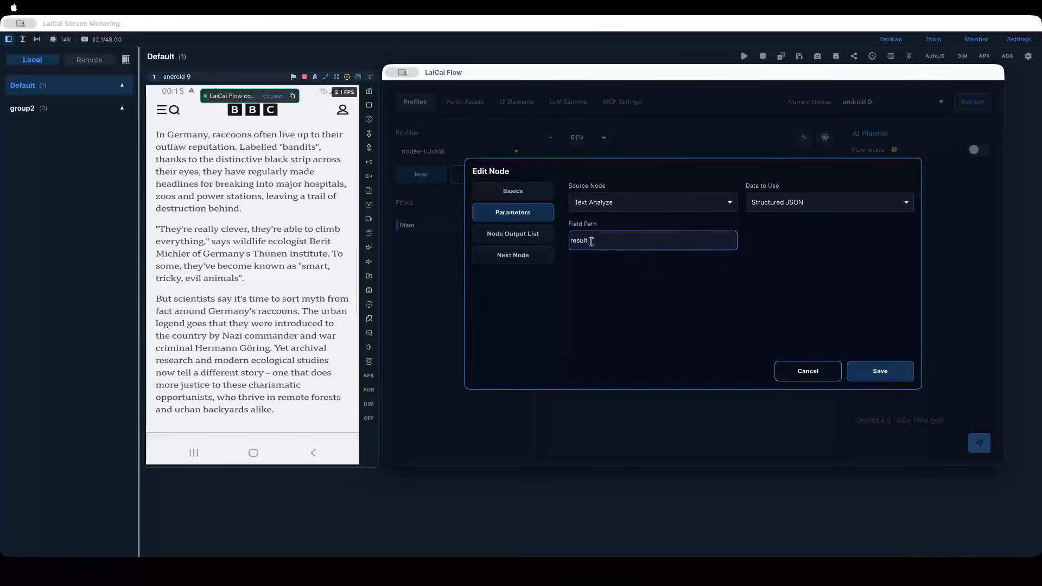
drag(593, 241, 562, 240)
drag(625, 242, 562, 241)
click(640, 240)
click(855, 373)
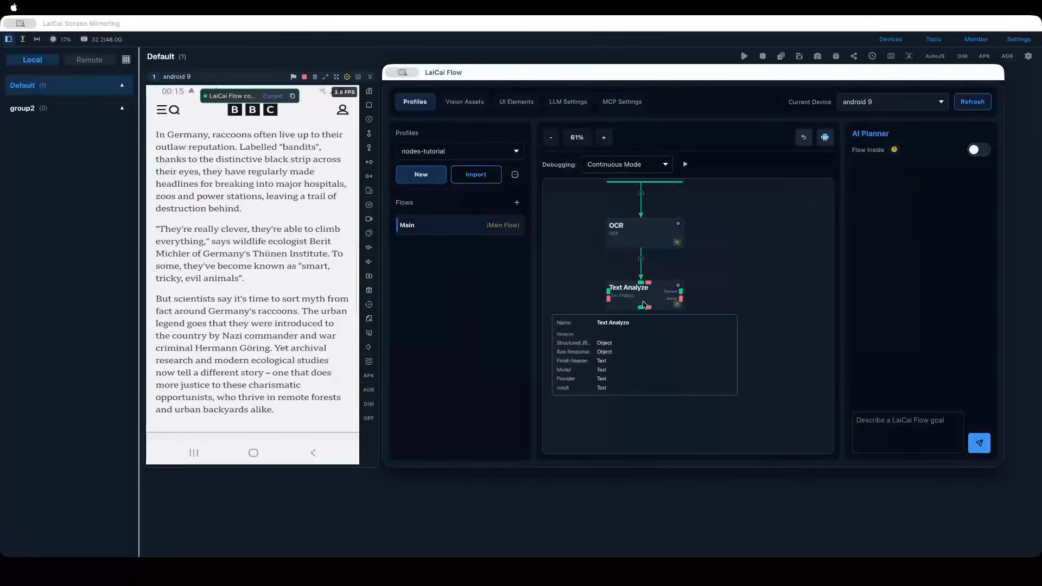
drag(641, 308, 647, 358)
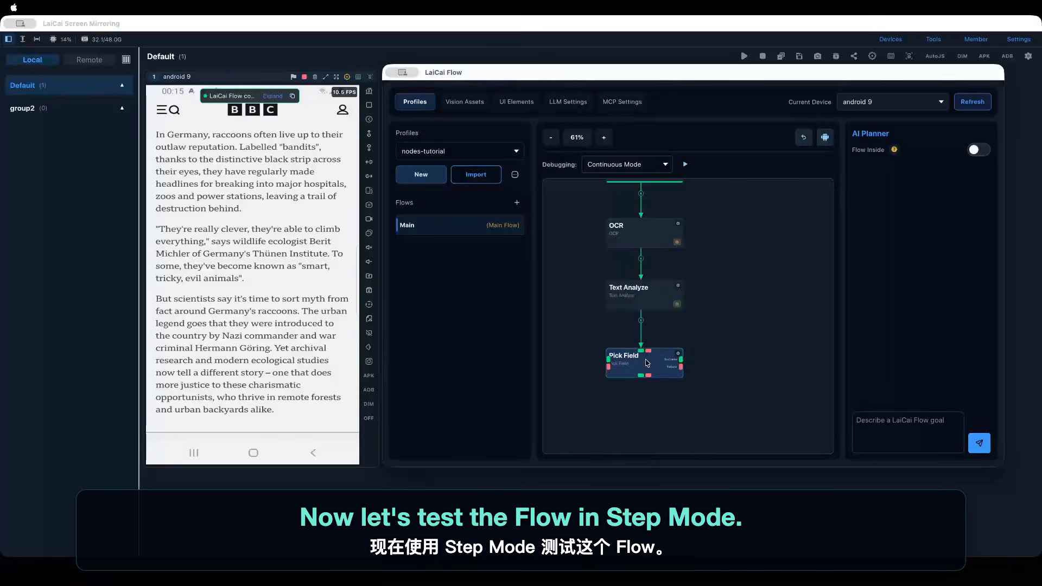
Step: Switch debugging from Continuous Mode to Step Mode and start running the flow
drag(748, 232, 746, 269)
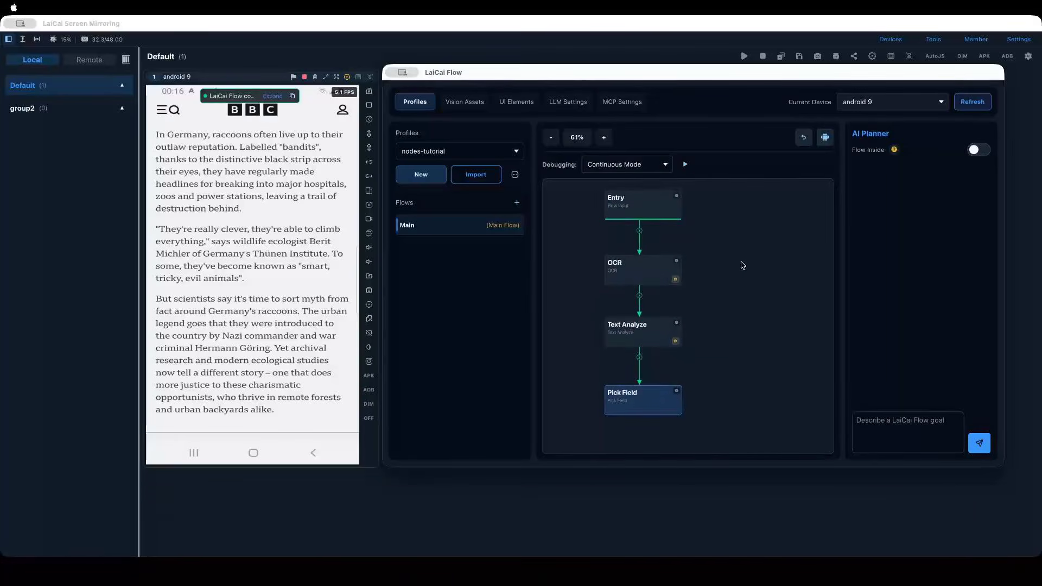
click(653, 171)
click(640, 184)
click(685, 164)
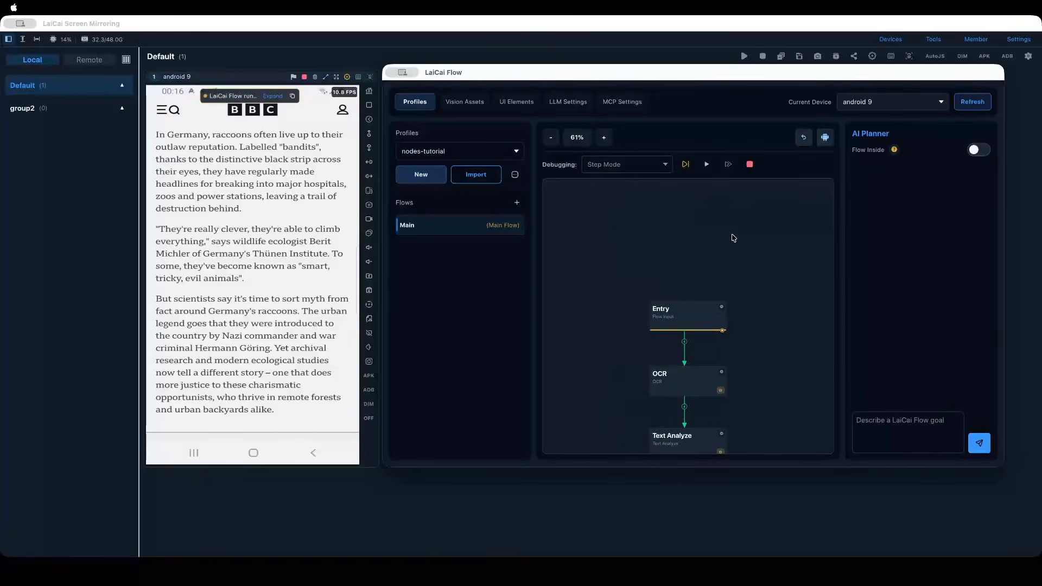
Step: Step the flow through the Entry, OCR, Text Analyze and Pick Field nodes until the run ends
click(686, 165)
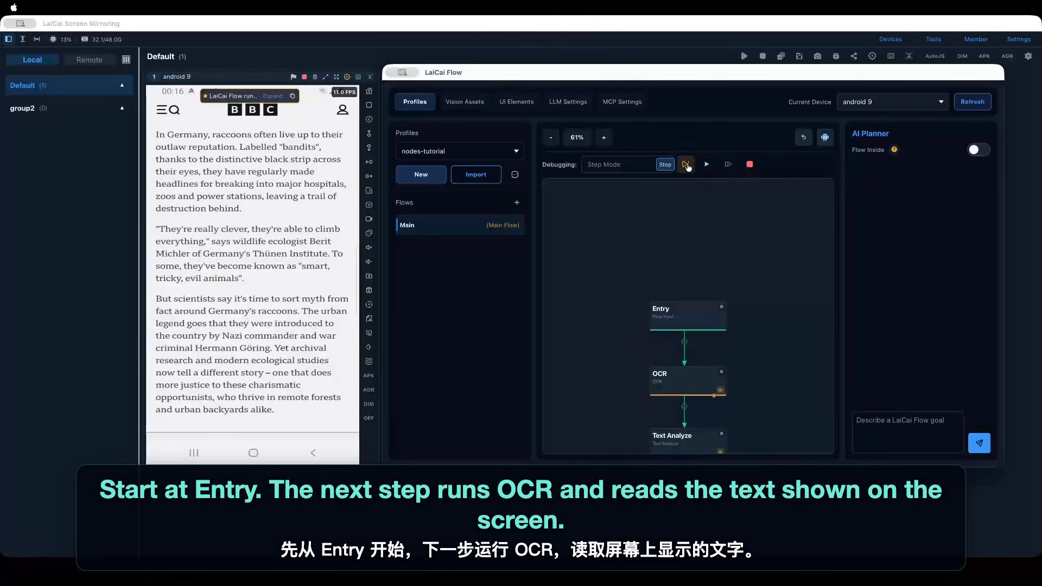
click(686, 166)
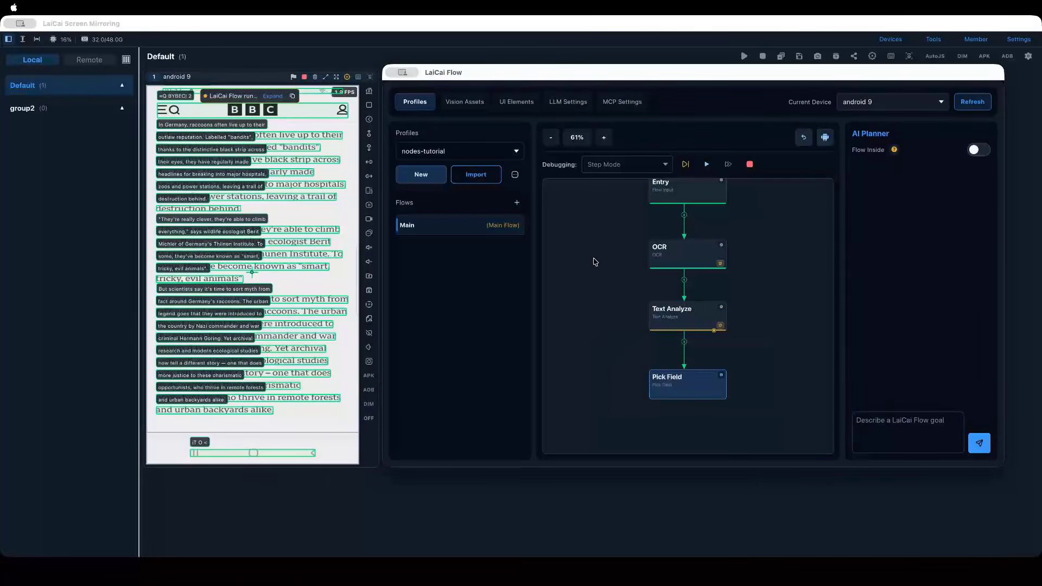
click(686, 164)
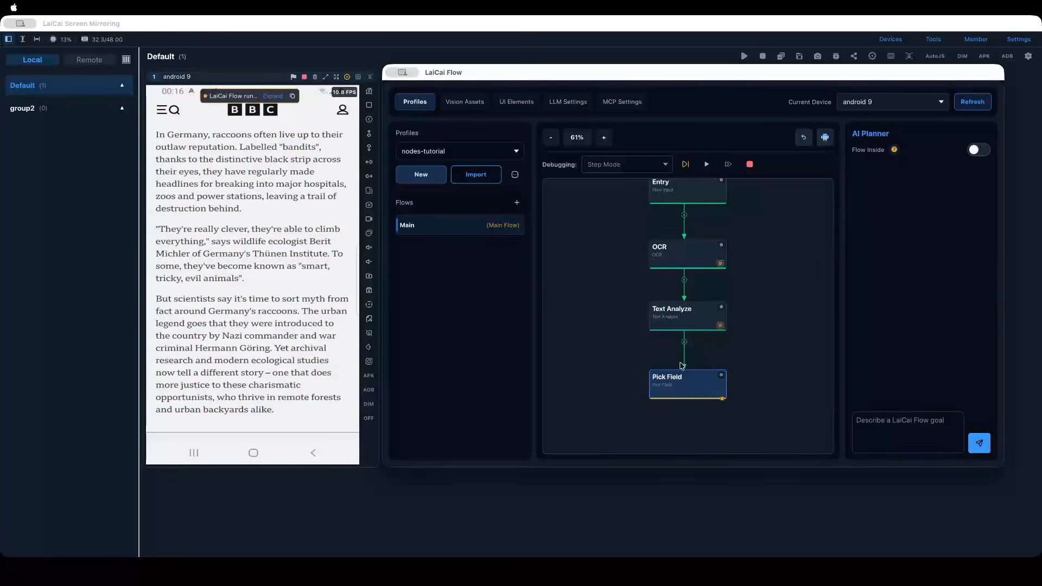
mouse_move(657, 387)
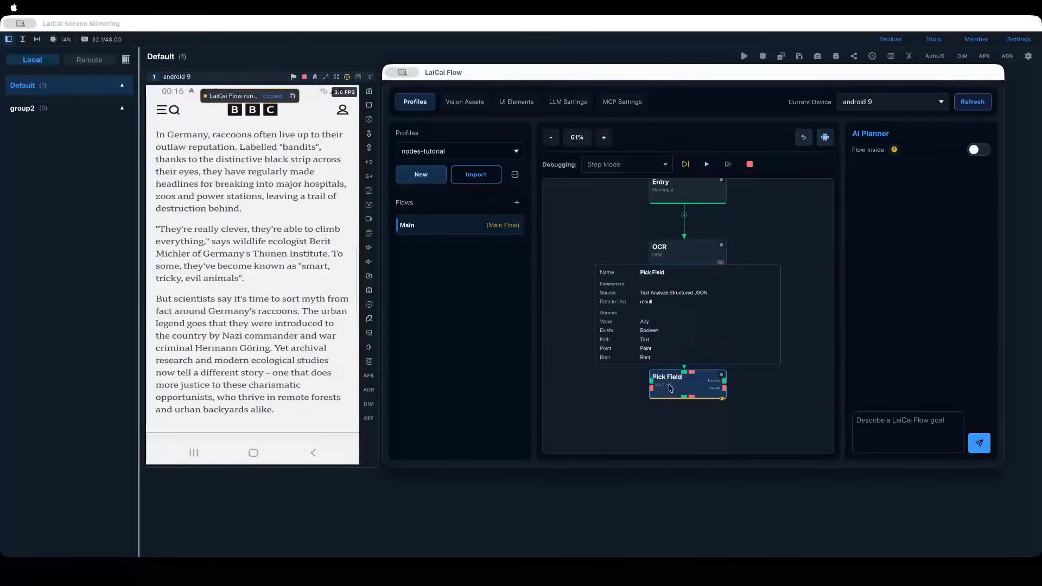
click(686, 165)
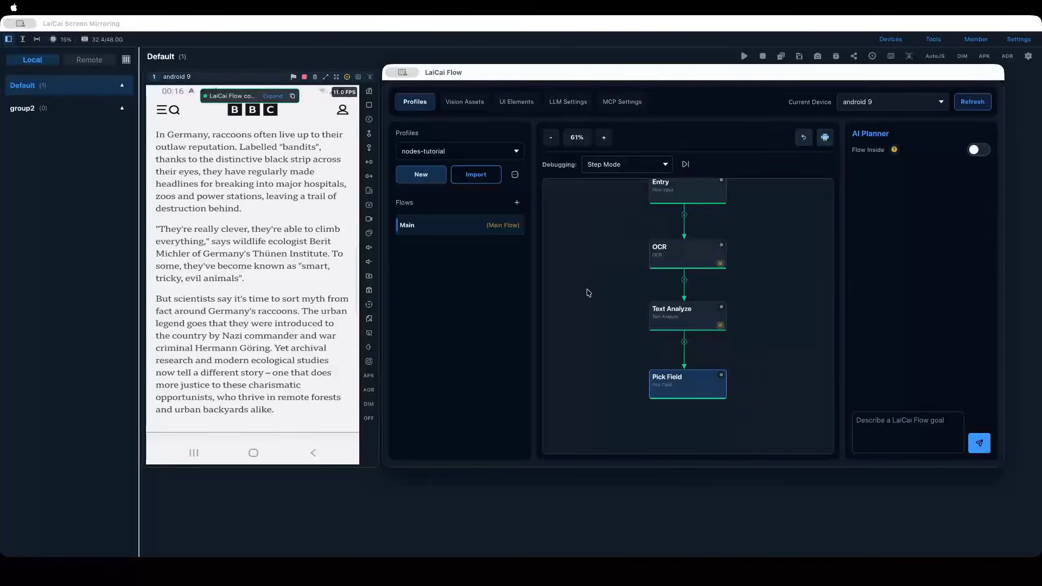
Step: Examine the latest input and output of the Pick Field, OCR and Text Analyze nodes
mouse_move(678, 389)
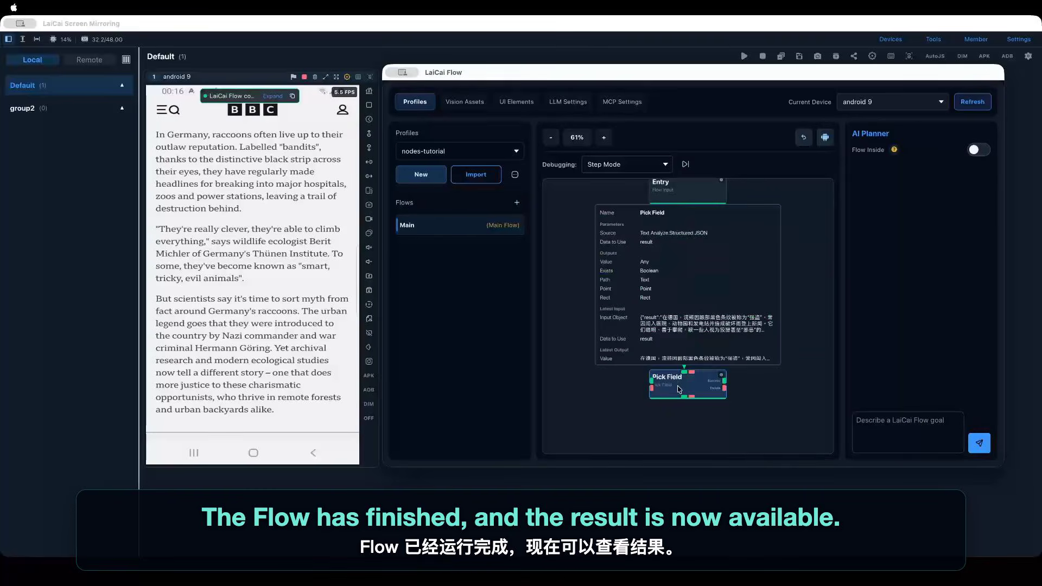
mouse_move(677, 354)
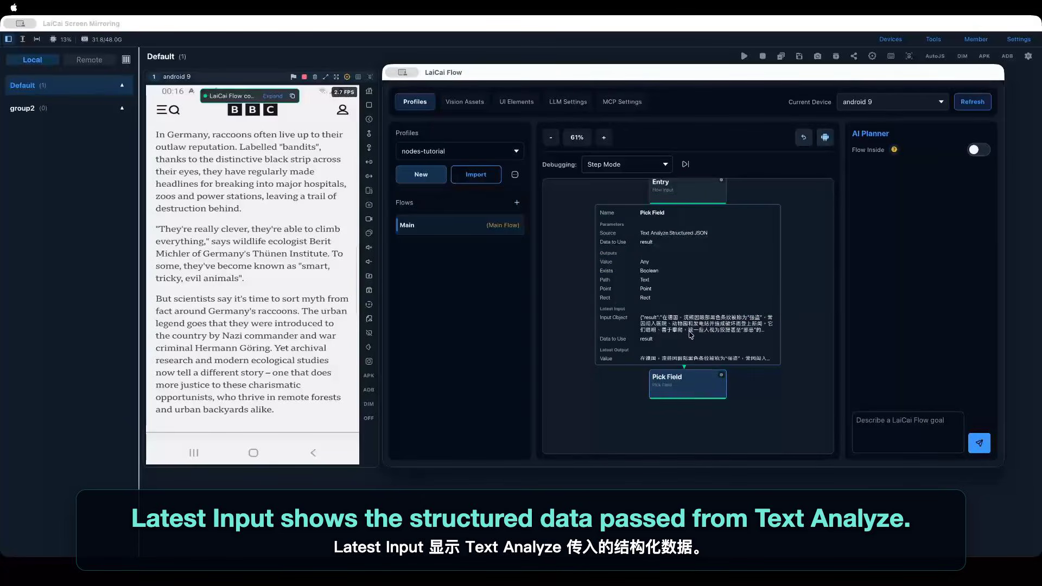
scroll(690, 334, down, 2)
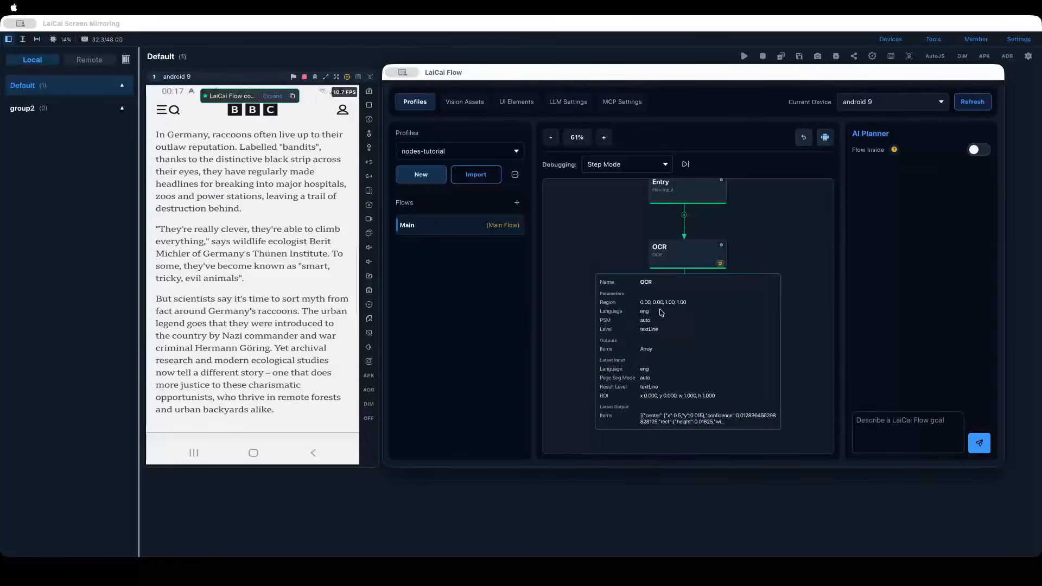
mouse_move(681, 322)
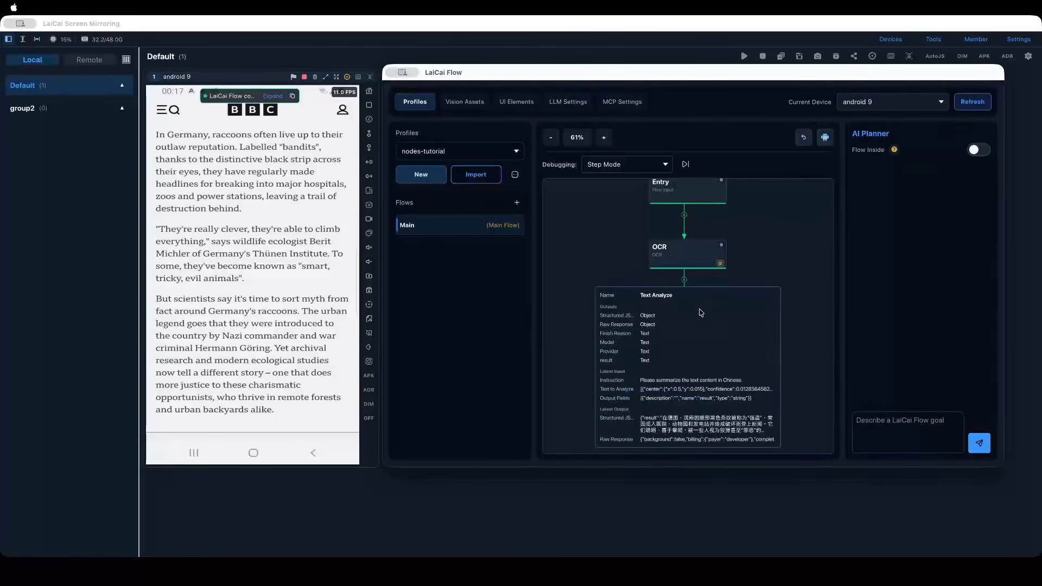
scroll(700, 313, down, 2)
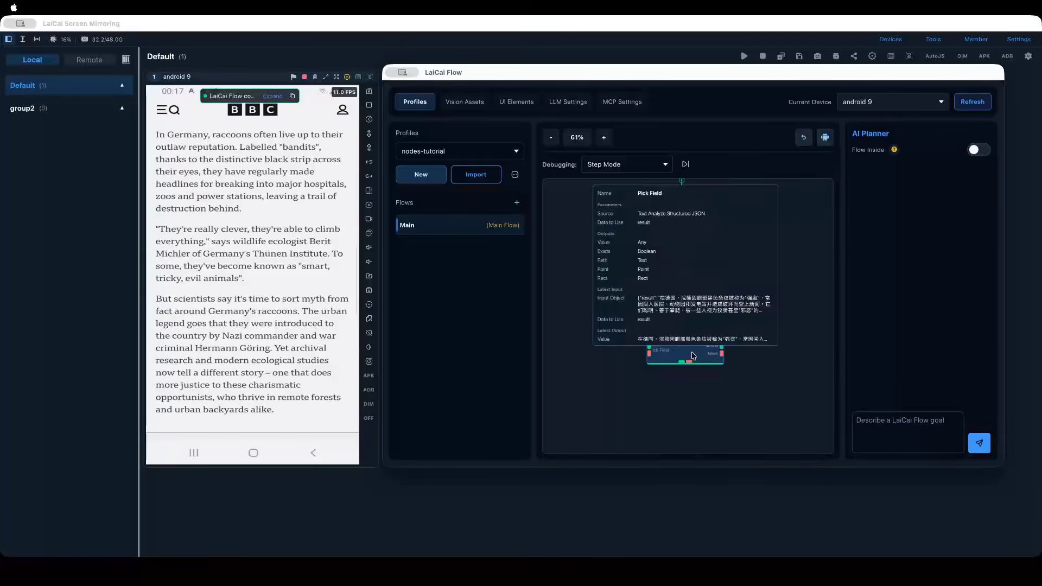
scroll(679, 329, down, 2)
scroll(677, 314, down, 1)
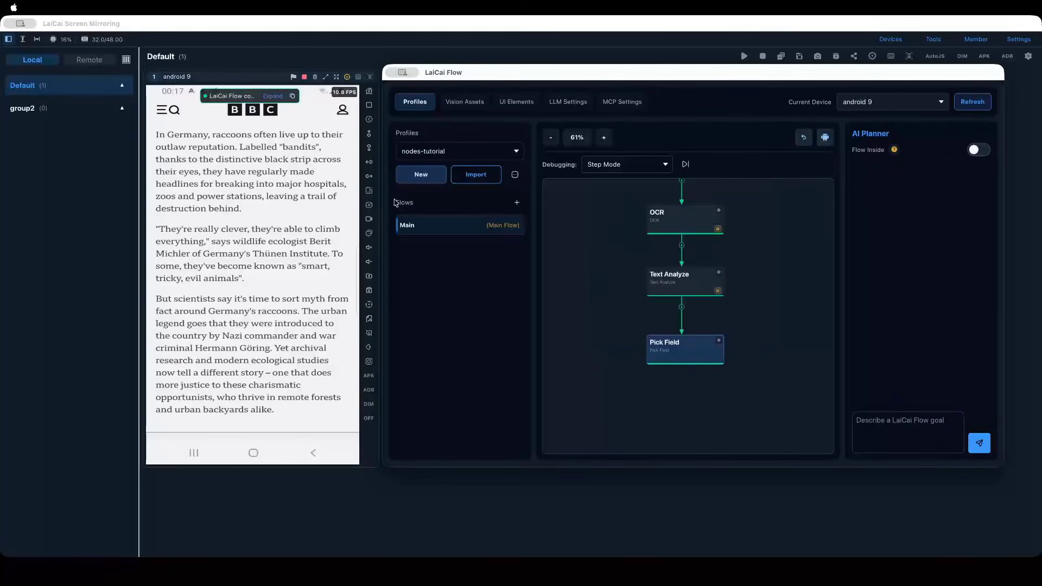
Step: Expand the flow's run log on the device screen and read the Chinese summary in Pick Field's output value
click(276, 97)
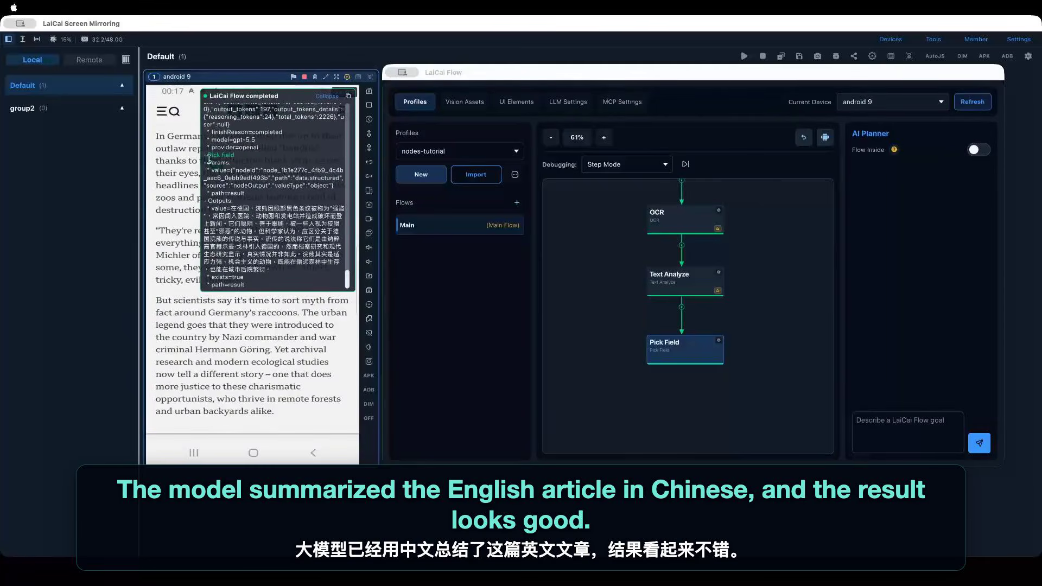
drag(209, 156, 272, 239)
click(288, 277)
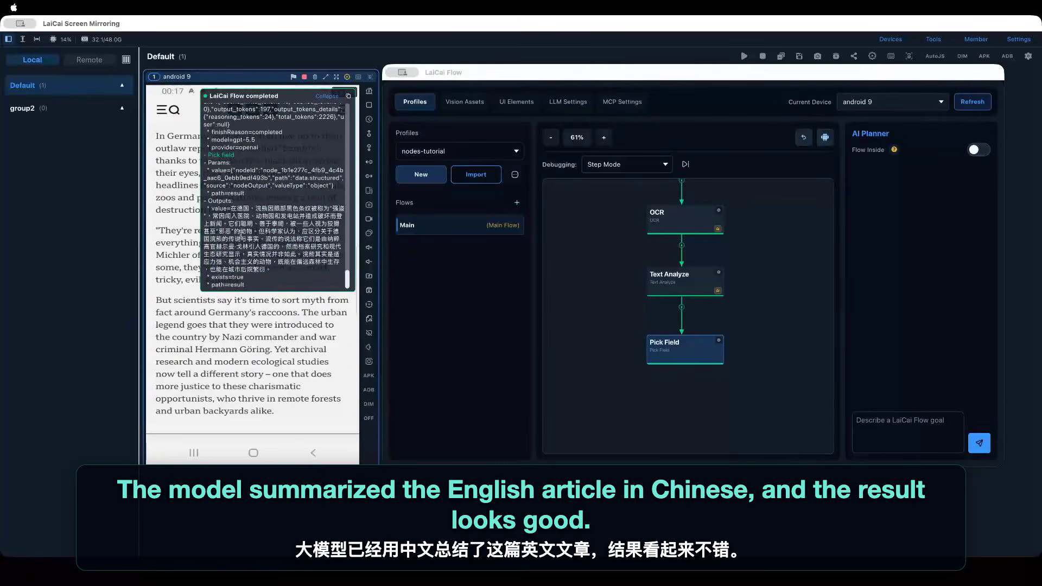
drag(230, 208, 275, 271)
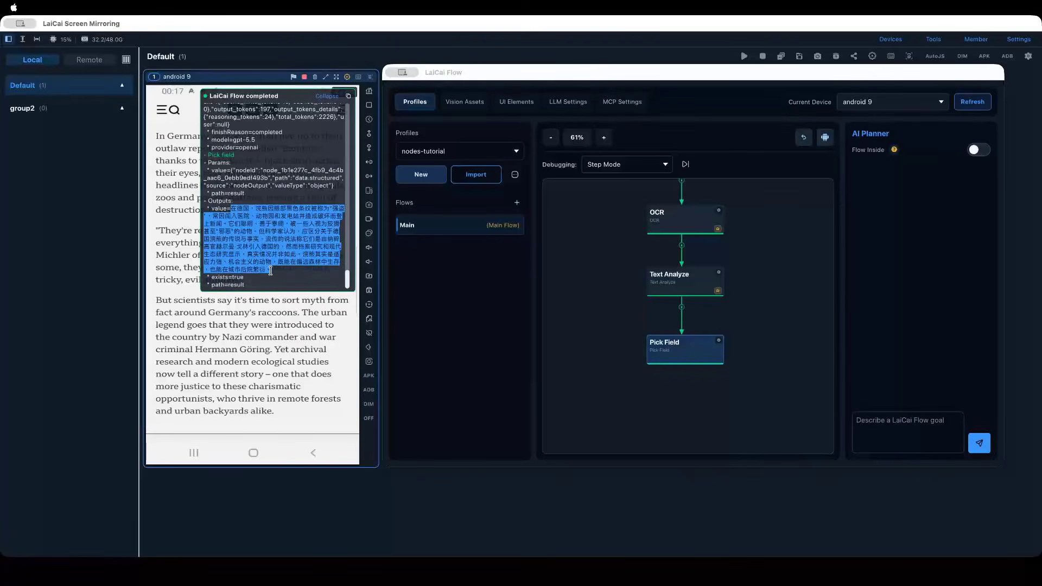
click(282, 271)
drag(231, 208, 269, 269)
click(282, 270)
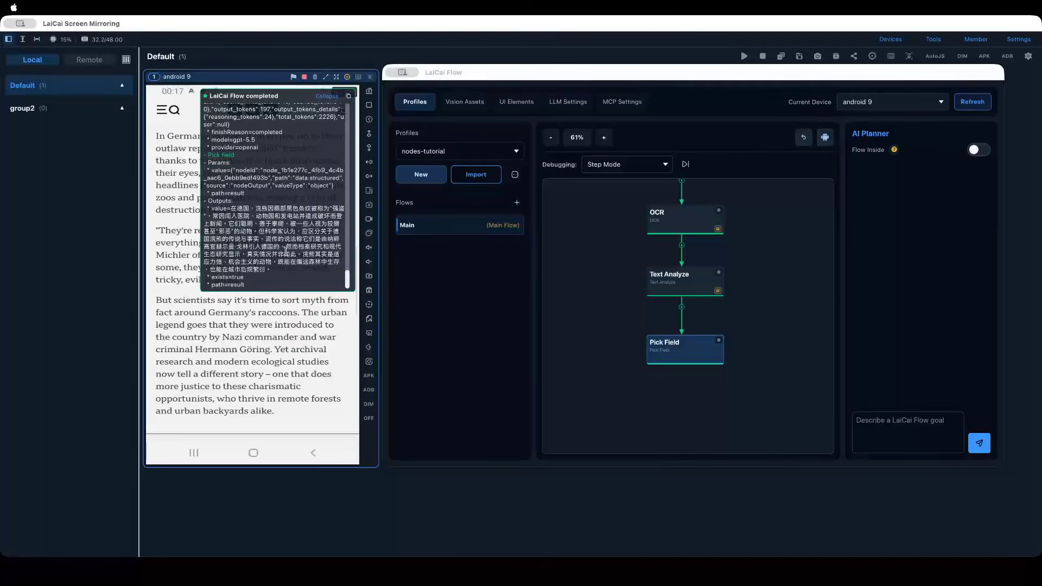
drag(212, 216, 270, 240)
click(265, 268)
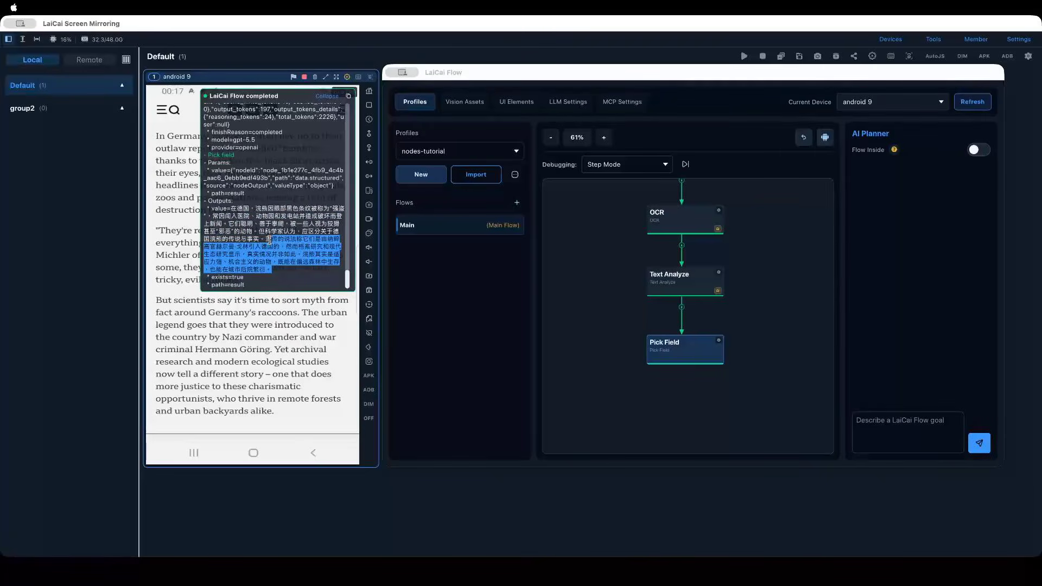
click(274, 243)
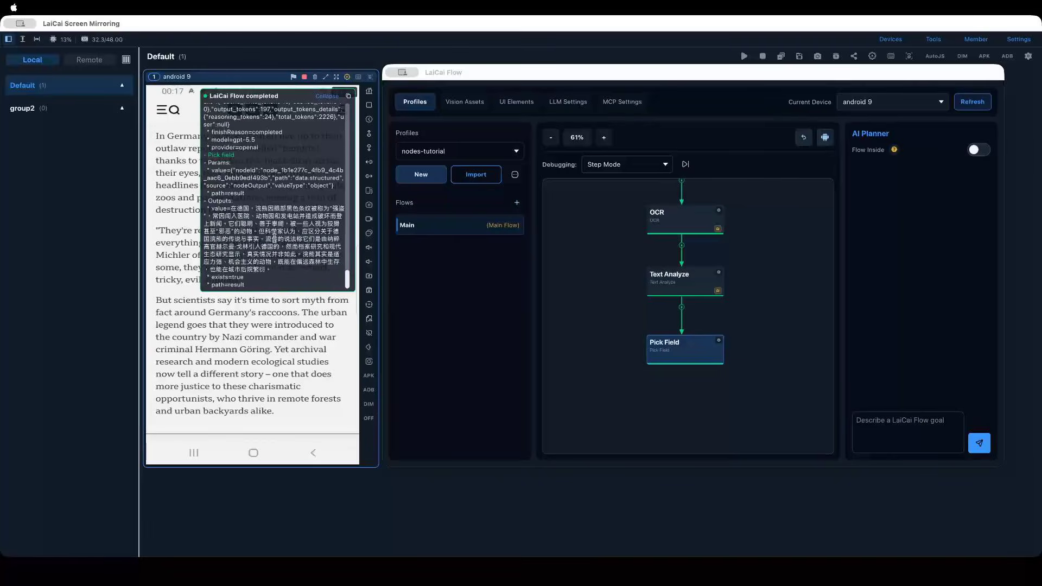
Step: Check the Text Analyze node's summary of inputs and outputs, and widen the LaiCai Flow window over the device view
click(593, 320)
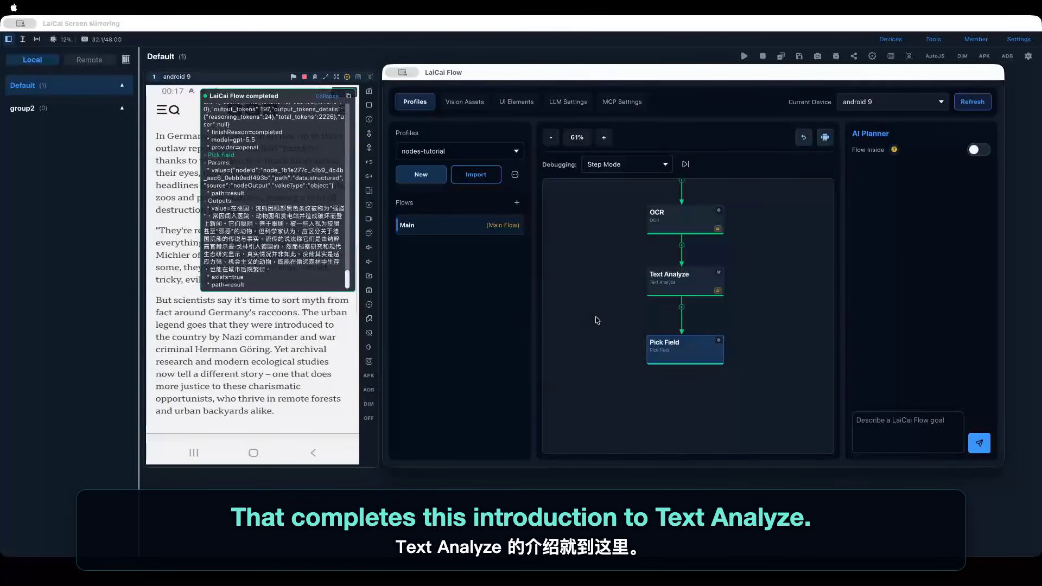
drag(598, 274, 597, 318)
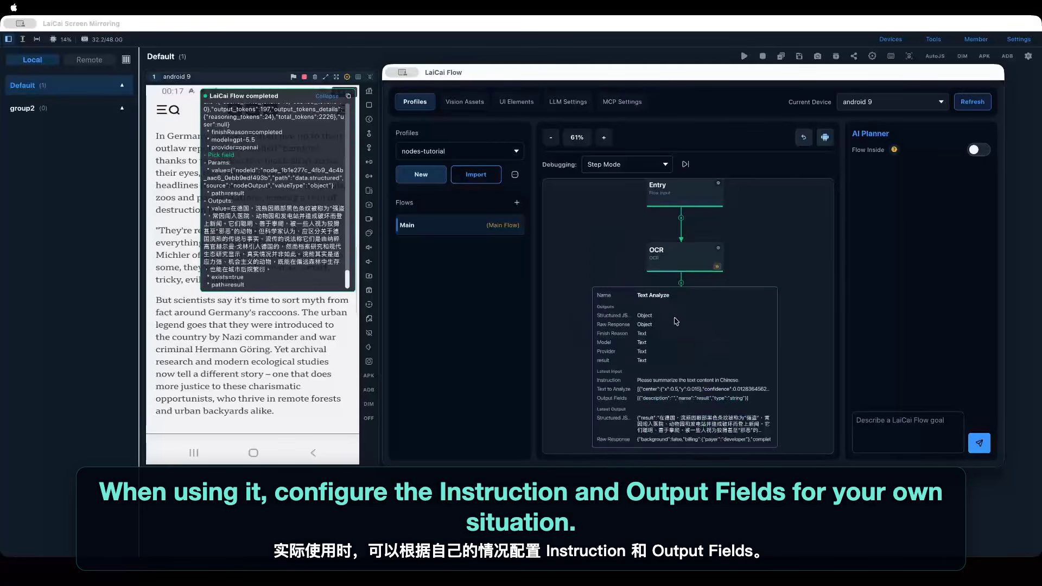
mouse_move(713, 323)
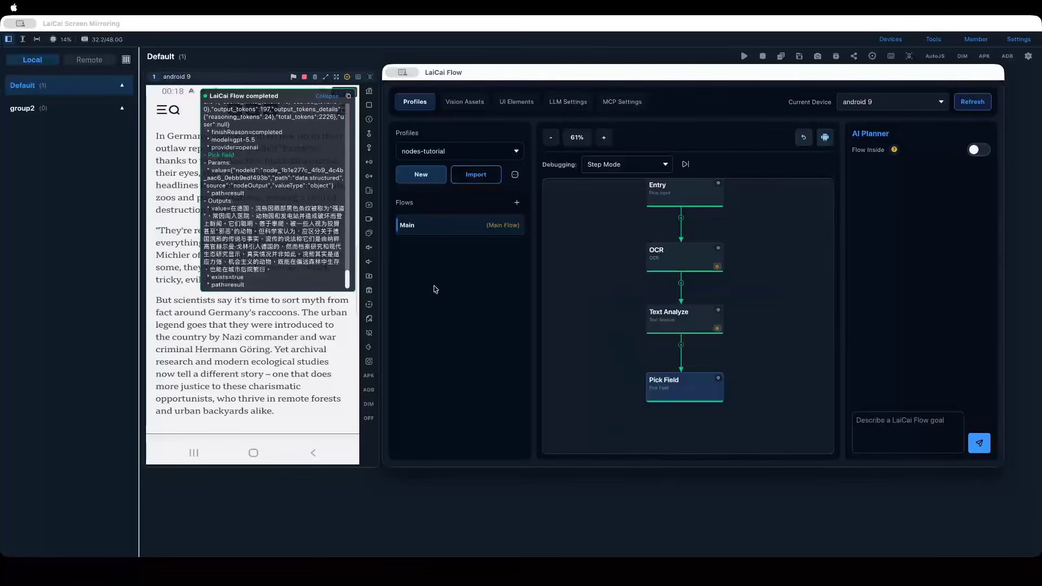
drag(378, 275, 274, 275)
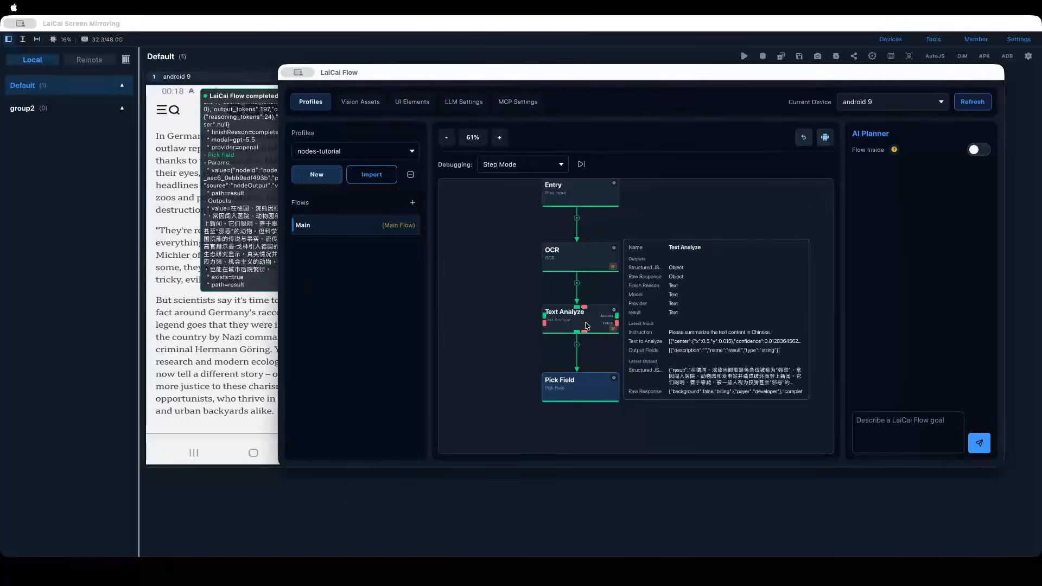
Step: Open Text Analyze for editing, review its Instruction, the result output field and the available field types, and close it without saving
right_click(586, 326)
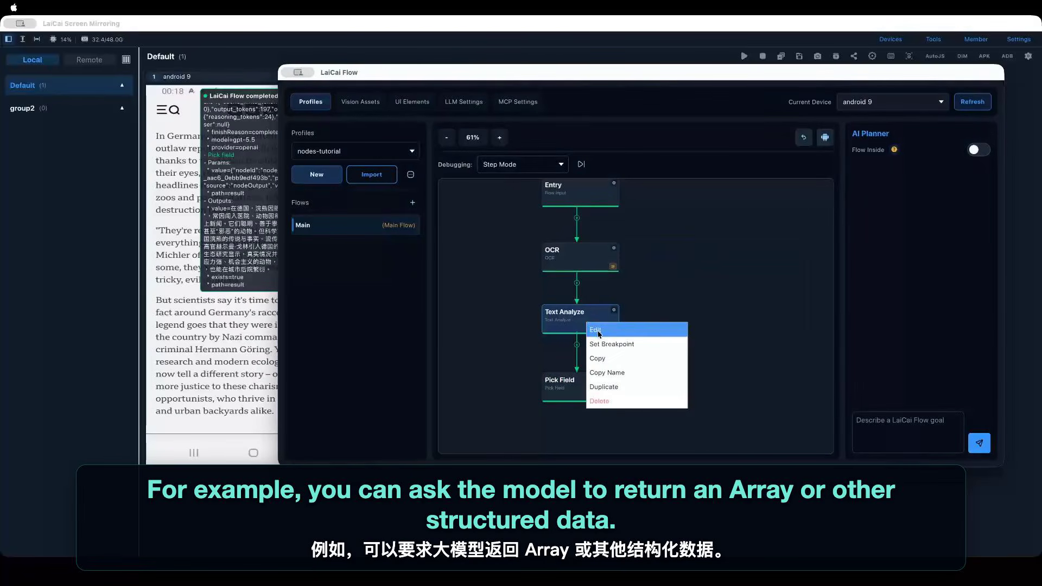
click(595, 329)
click(476, 197)
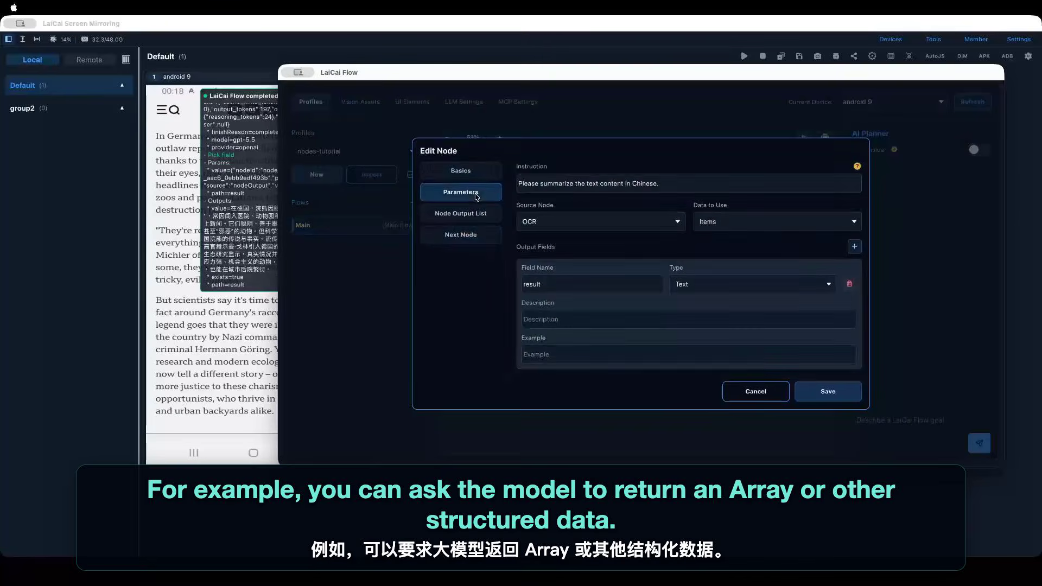
click(568, 315)
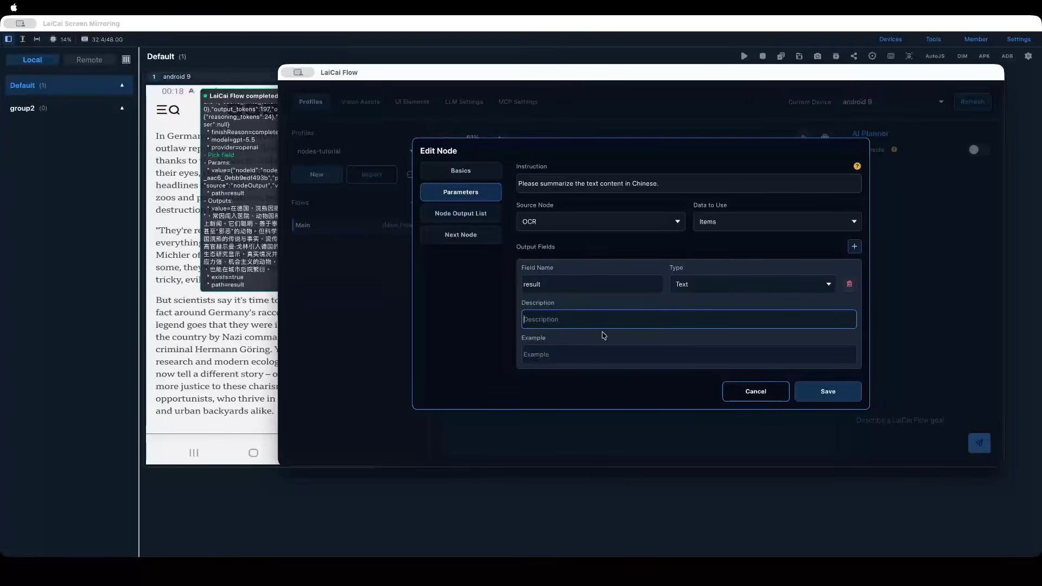
click(587, 285)
click(704, 290)
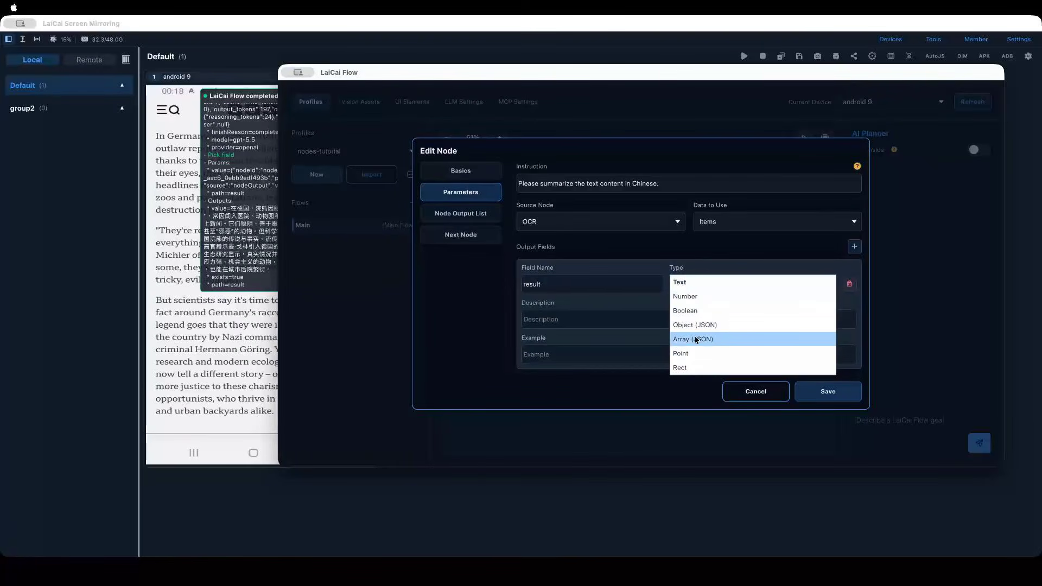
click(596, 319)
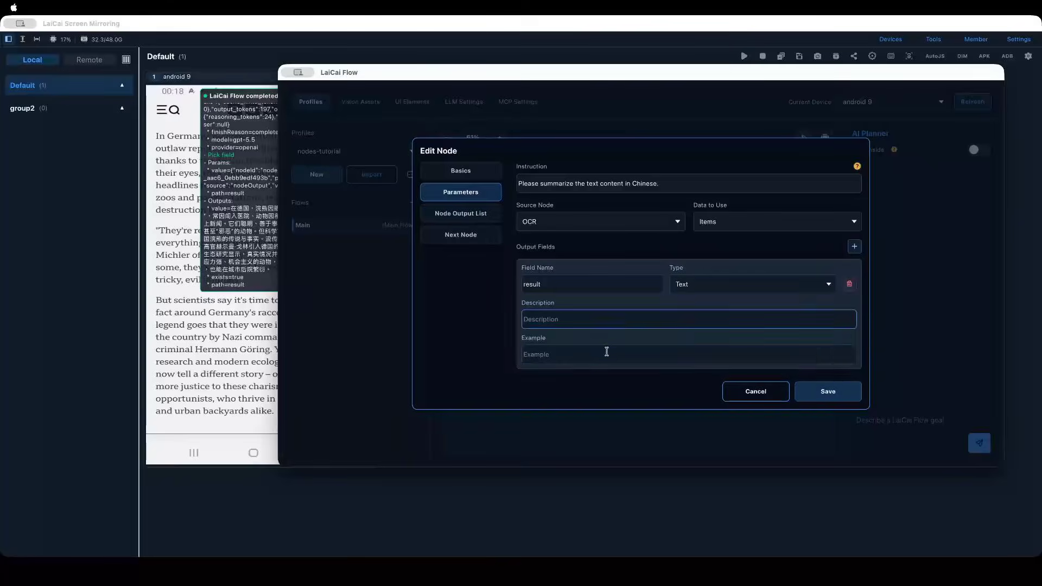
click(591, 285)
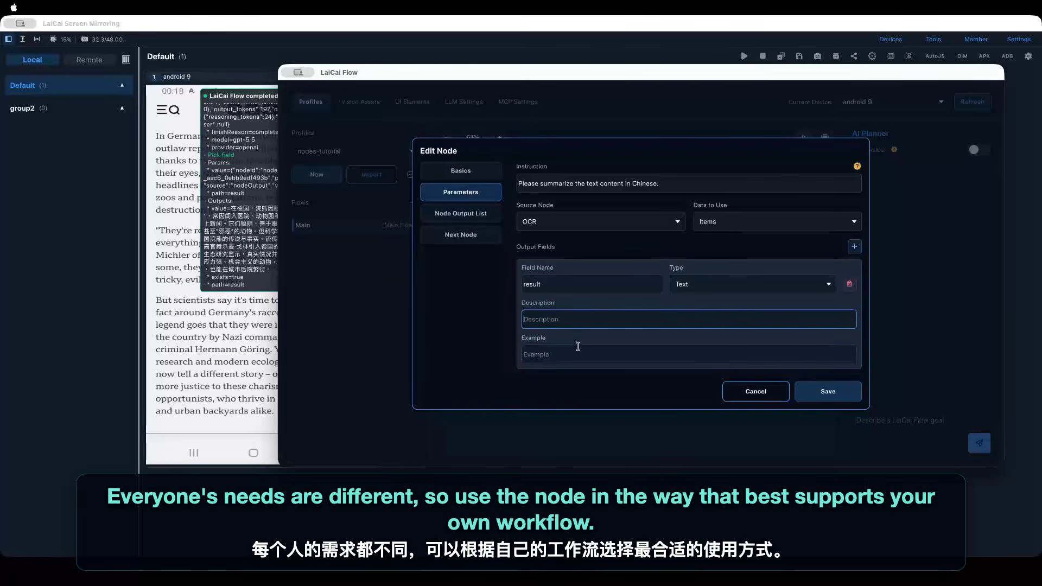
click(587, 183)
drag(698, 182, 659, 188)
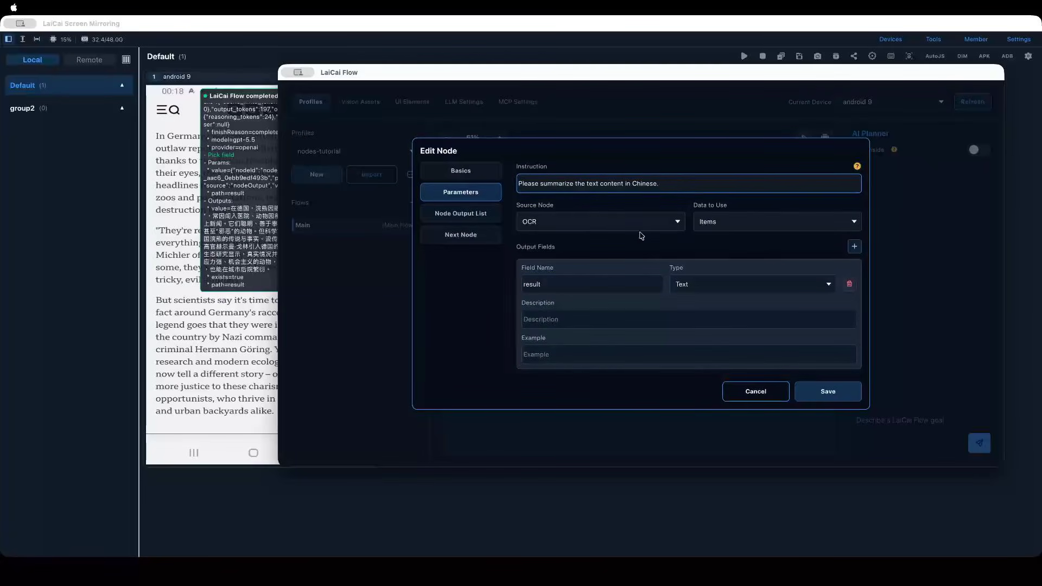
click(768, 393)
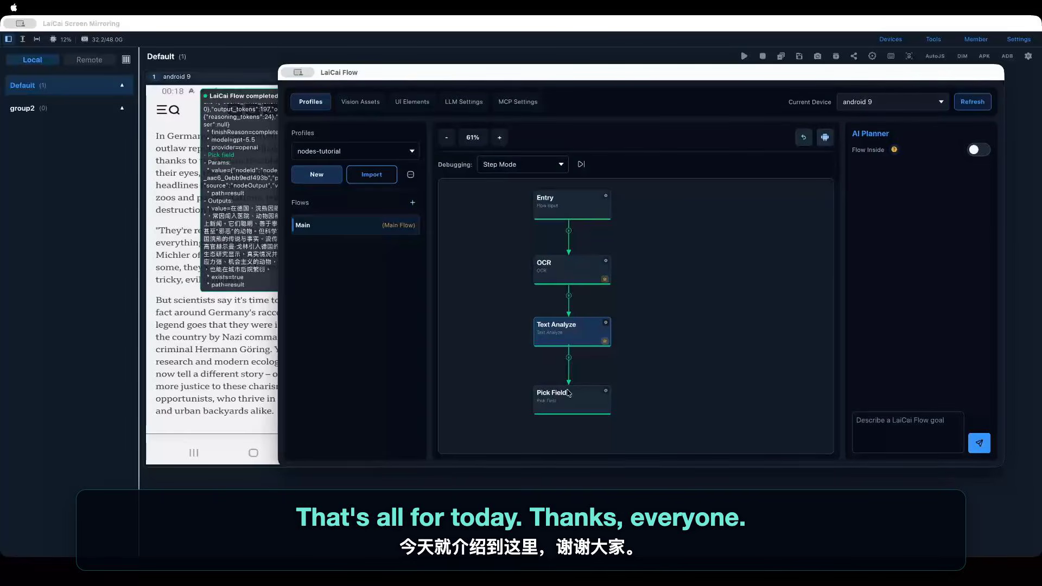
click(300, 570)
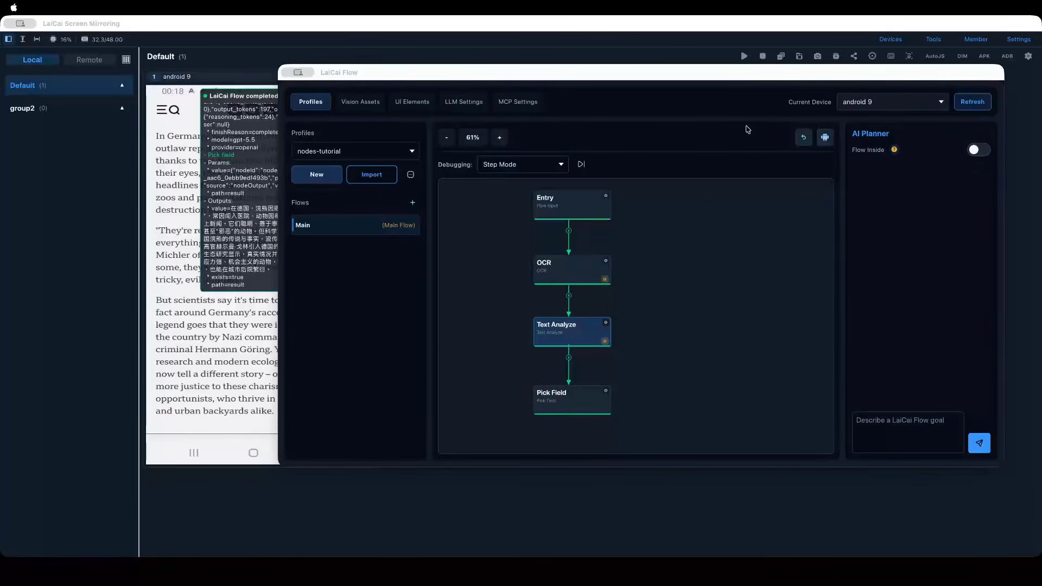